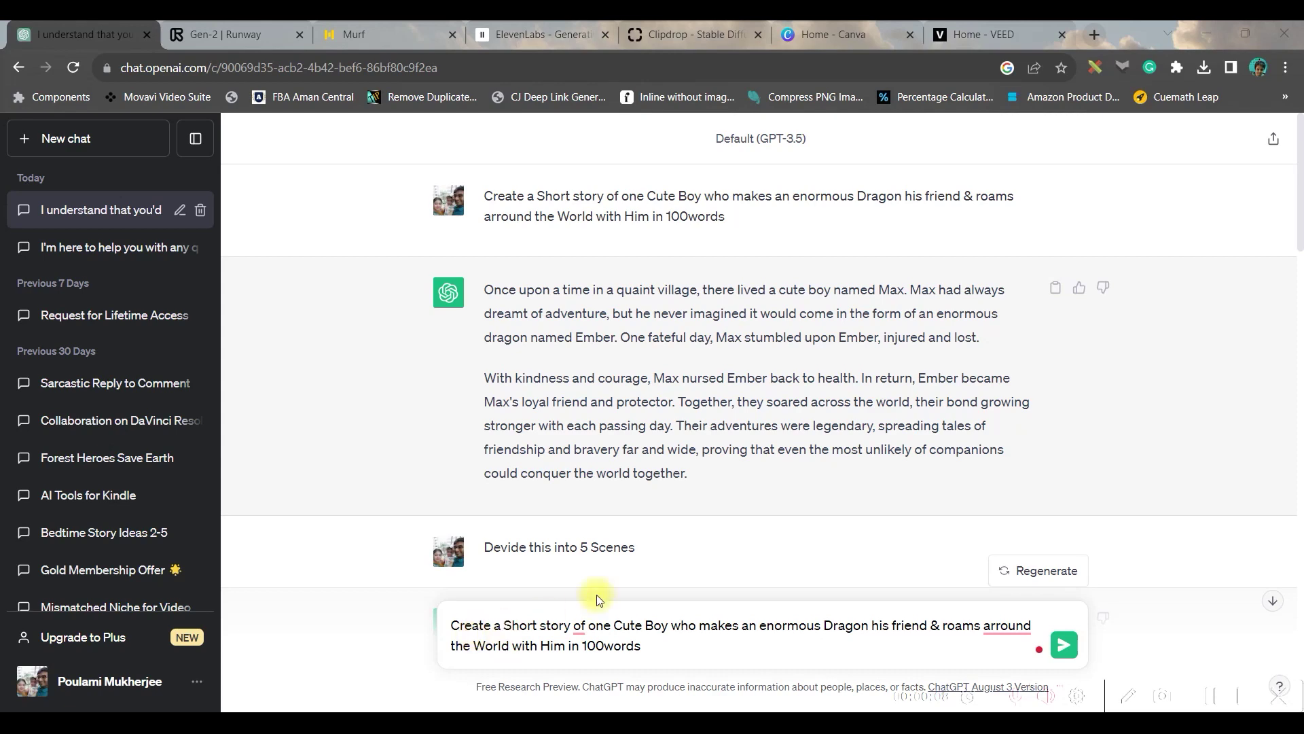
# Select the forest-stream scene prompt of Max tending Ember's wounds in the ChatGPT conversation
pyautogui.scroll(-2, 838, 590)
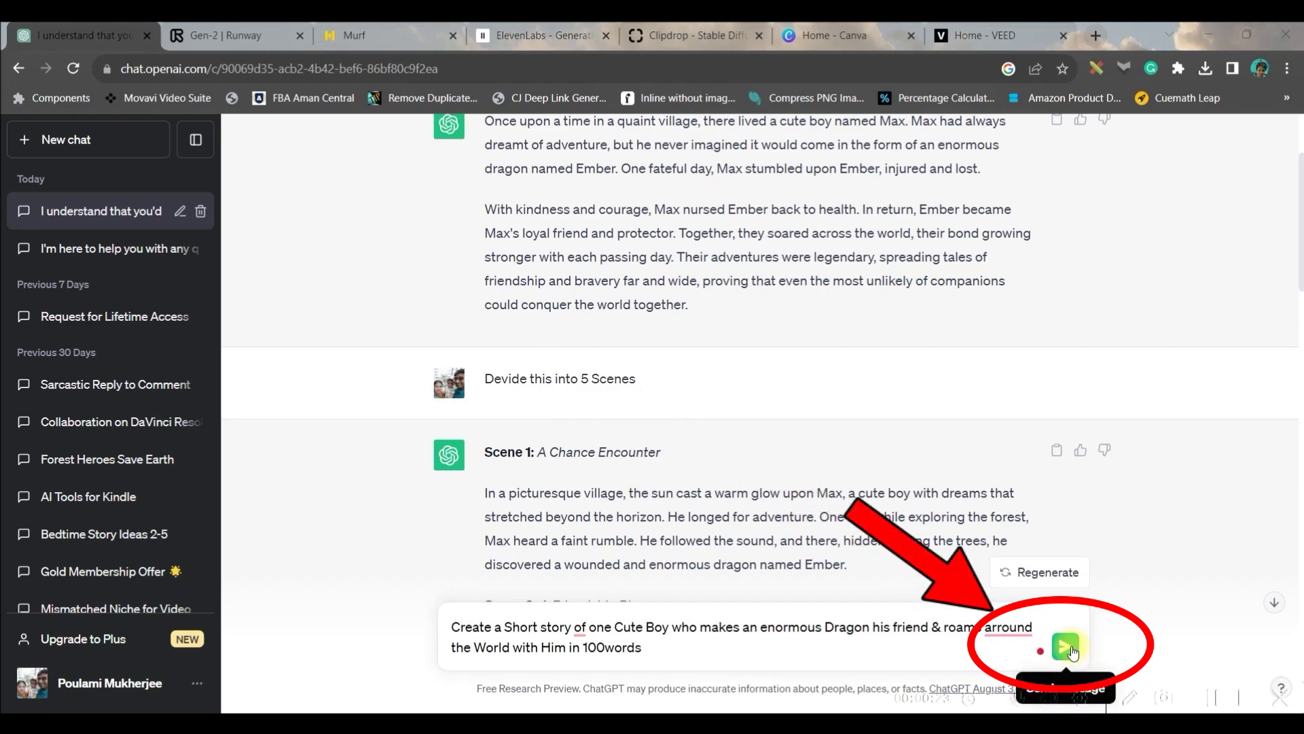
pyautogui.scroll(3, 639, 340)
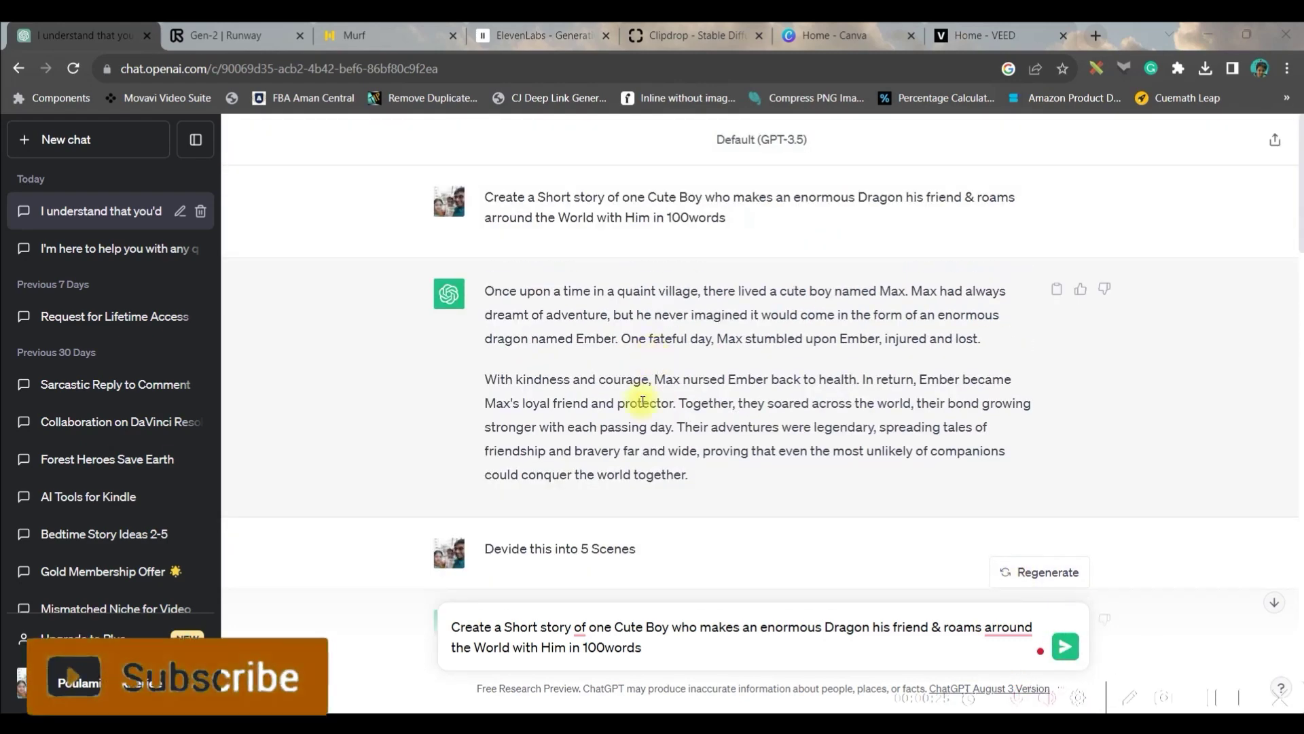
pyautogui.scroll(-3, 645, 394)
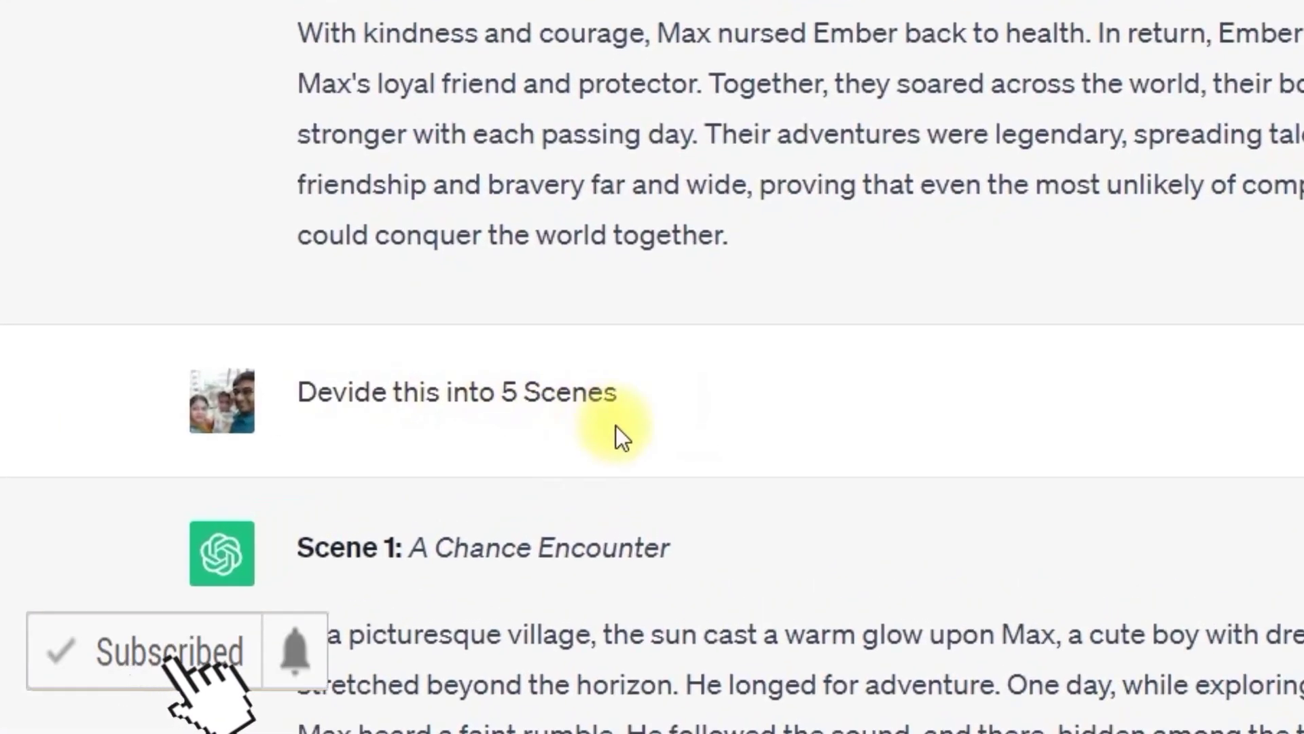
pyautogui.scroll(-2, 592, 396)
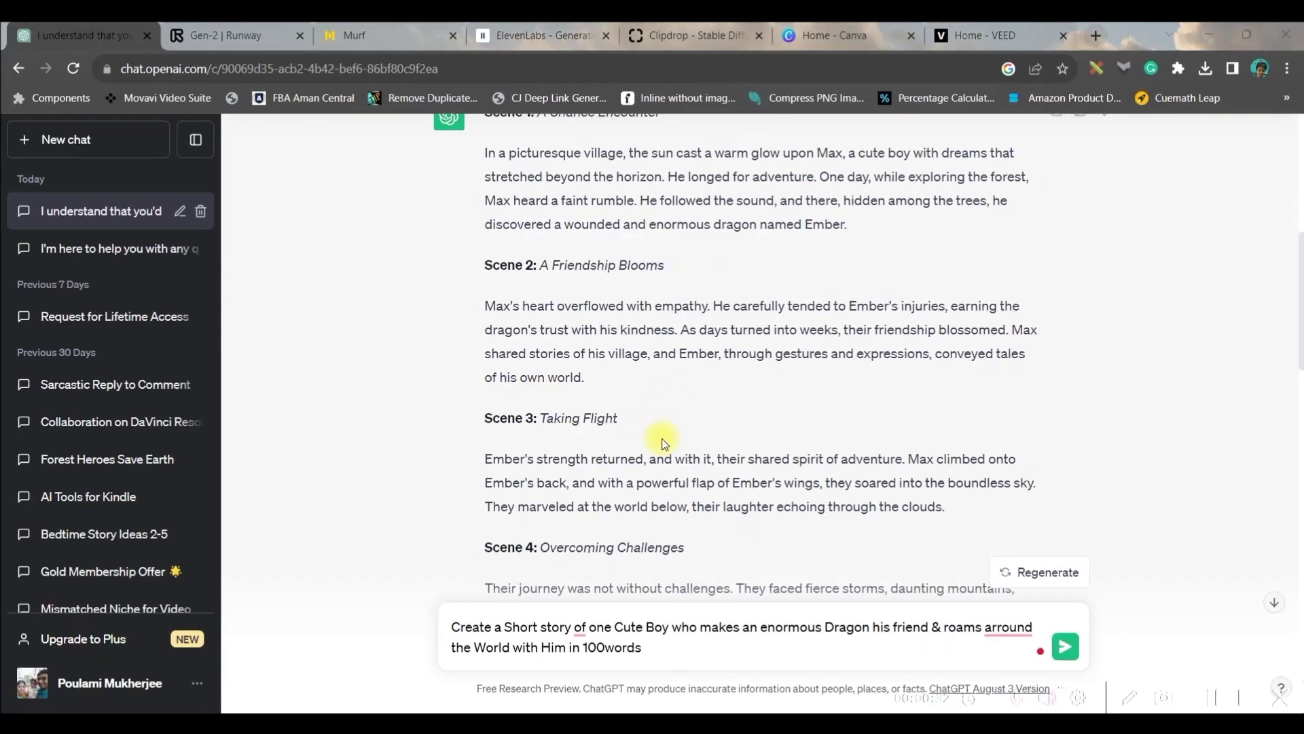
pyautogui.scroll(-5, 669, 443)
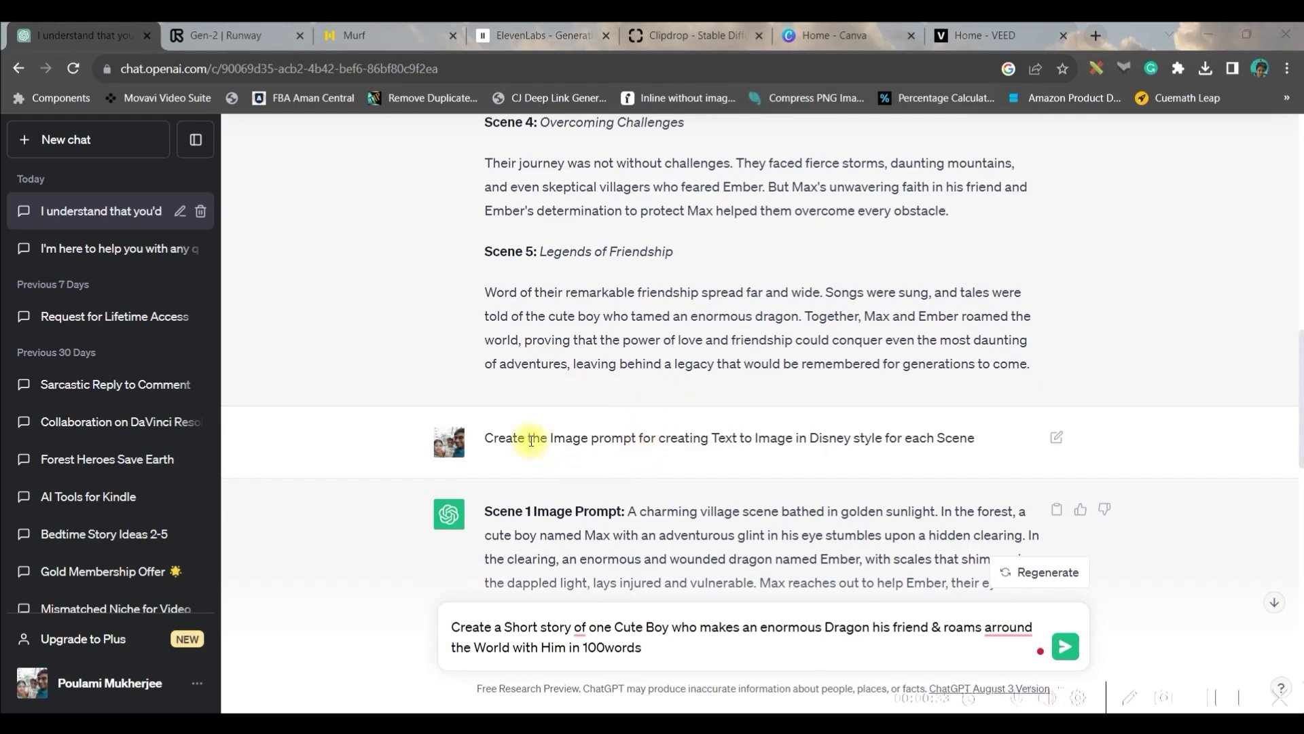
pyautogui.moveTo(430, 412); pyautogui.dragTo(725, 414)
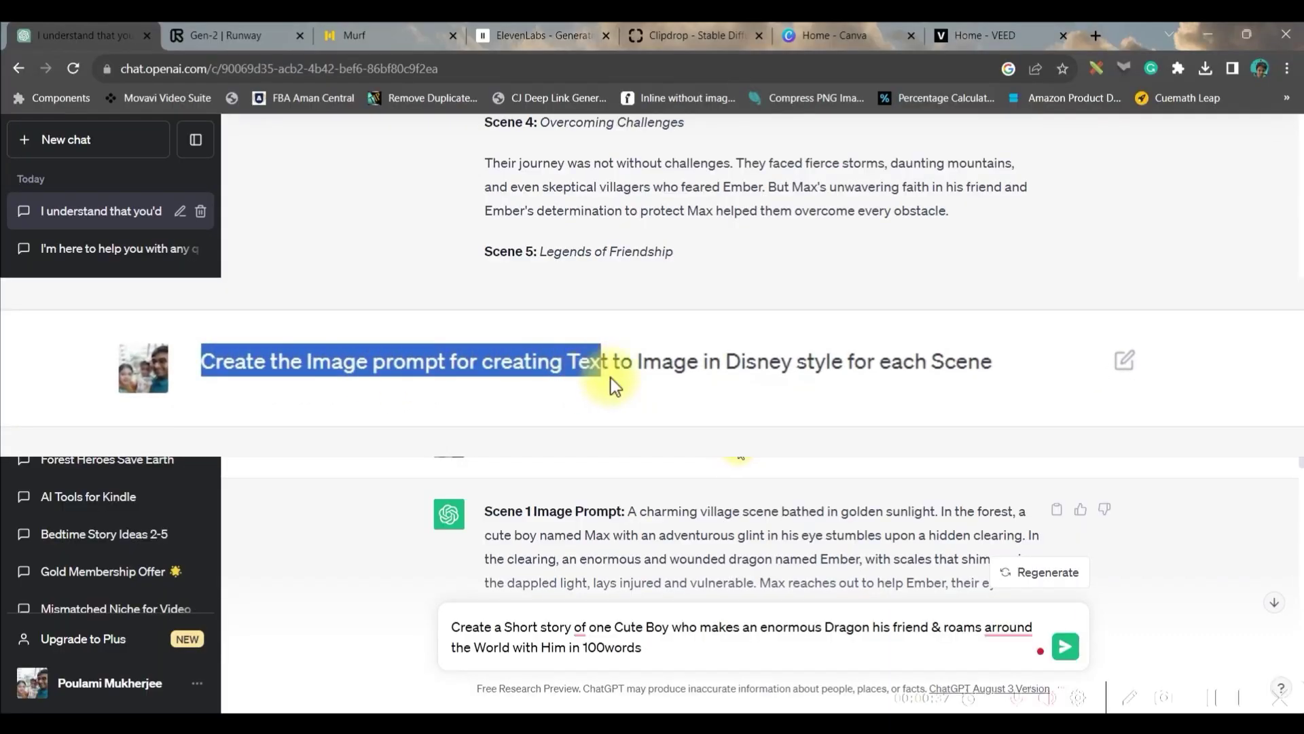
pyautogui.moveTo(794, 455); pyautogui.dragTo(981, 464)
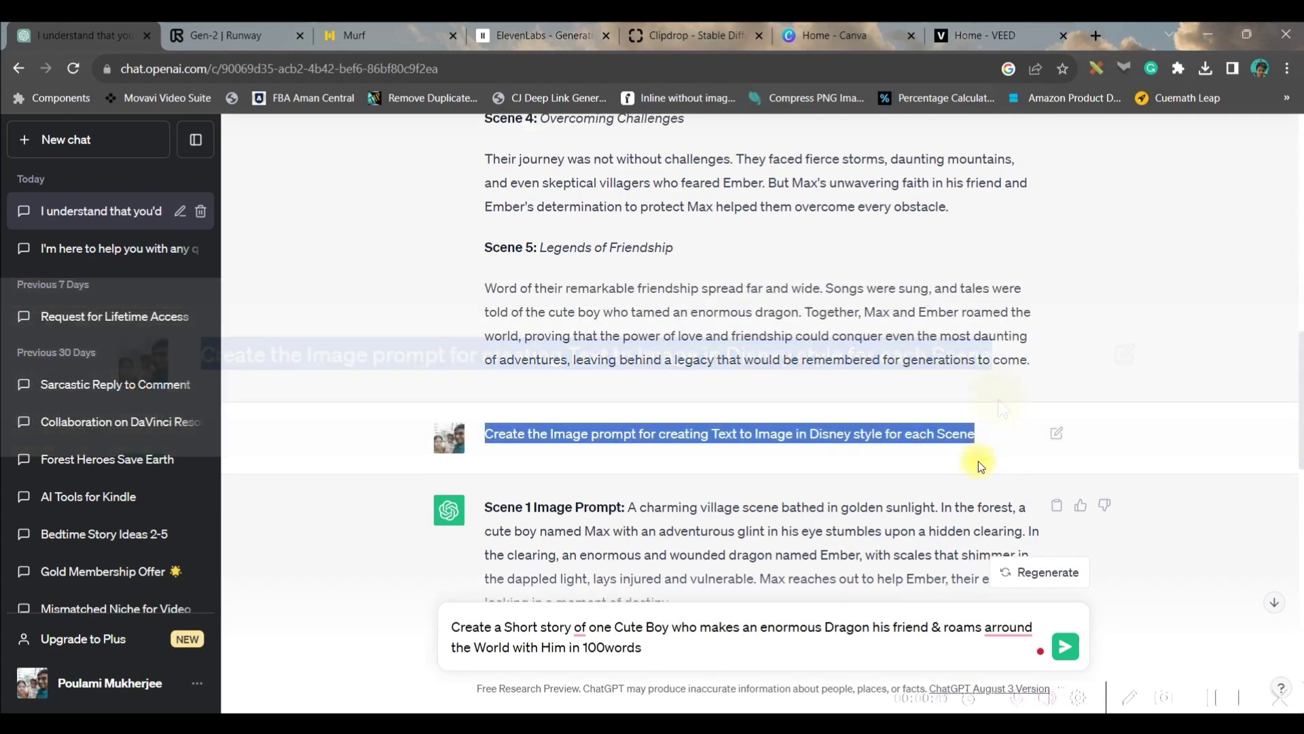
# Complete Clipdrop's prompt box with the forest-stream scene prompt ending in 'Disney Style'
pyautogui.scroll(-4, 518, 352)
pyautogui.scroll(-8, 582, 256)
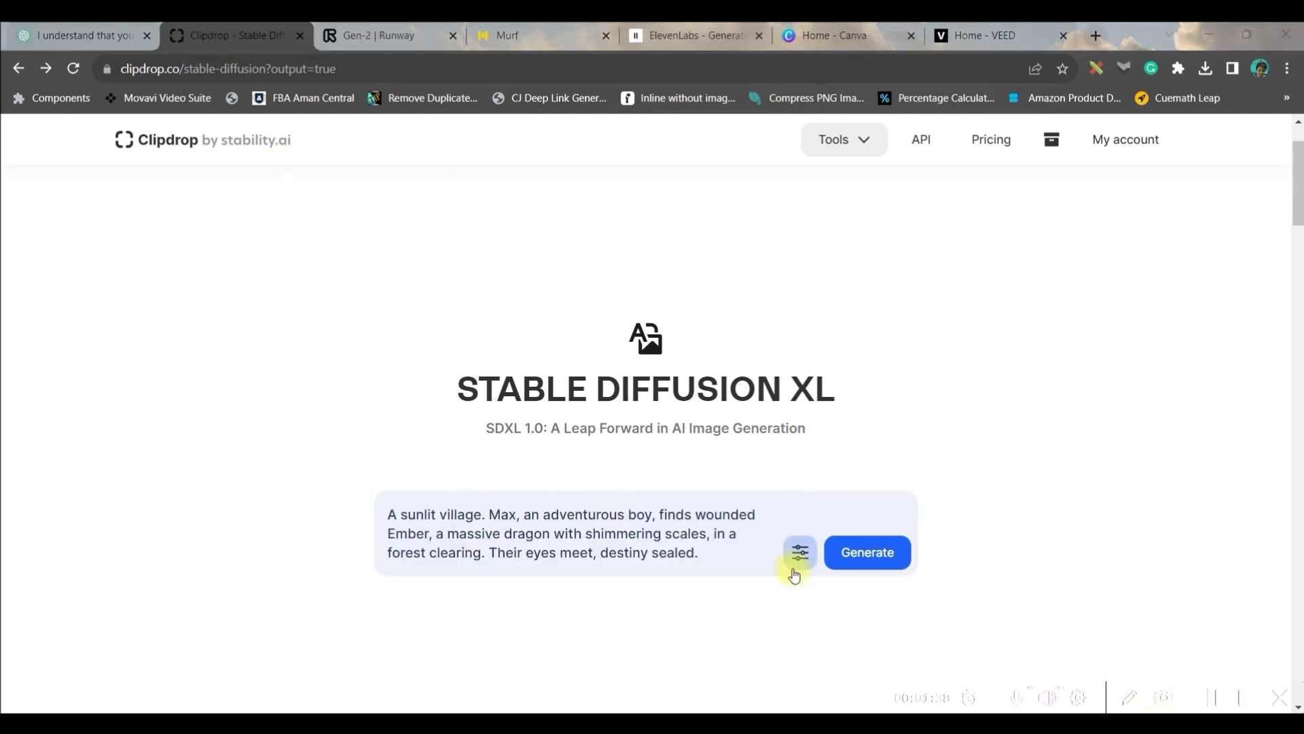
pyautogui.click(707, 552)
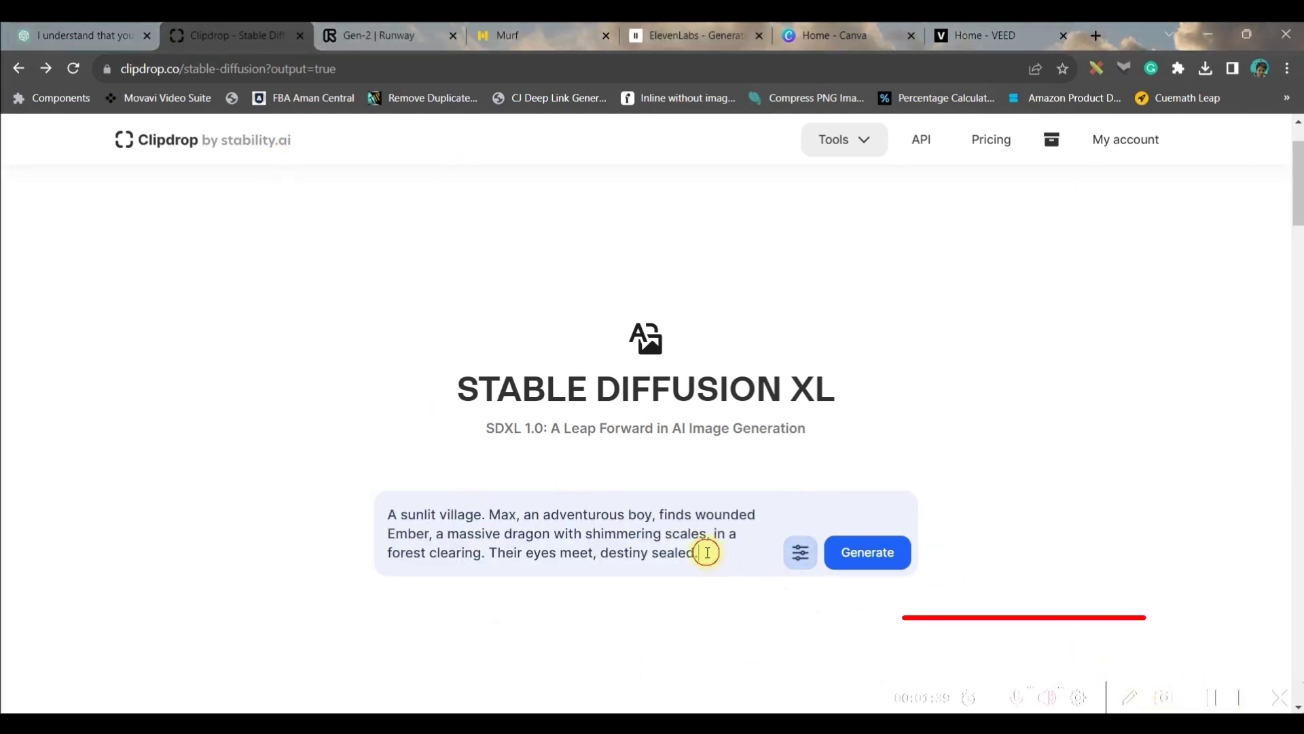
pyautogui.click(68, 35)
pyautogui.click(272, 37)
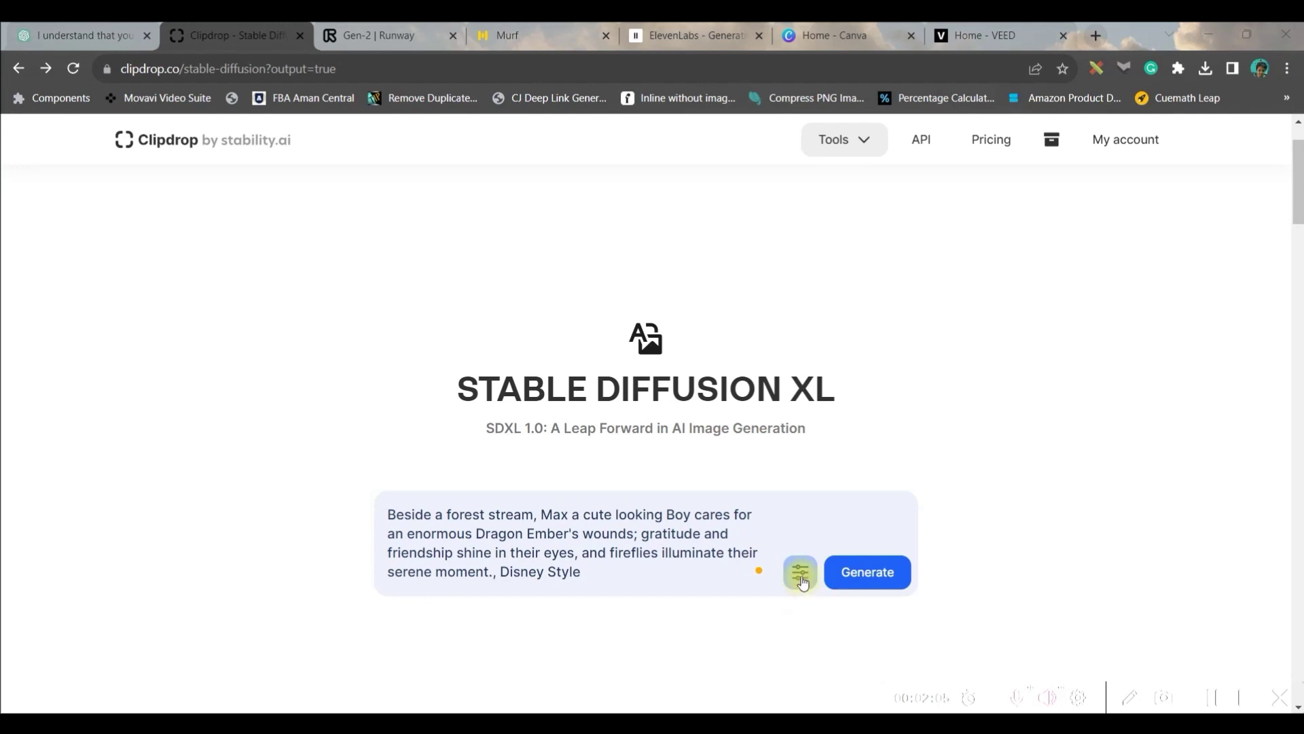
# Choose Photographic style and Widescreen 16:9, check negative prompt and version, then generate
pyautogui.click(802, 575)
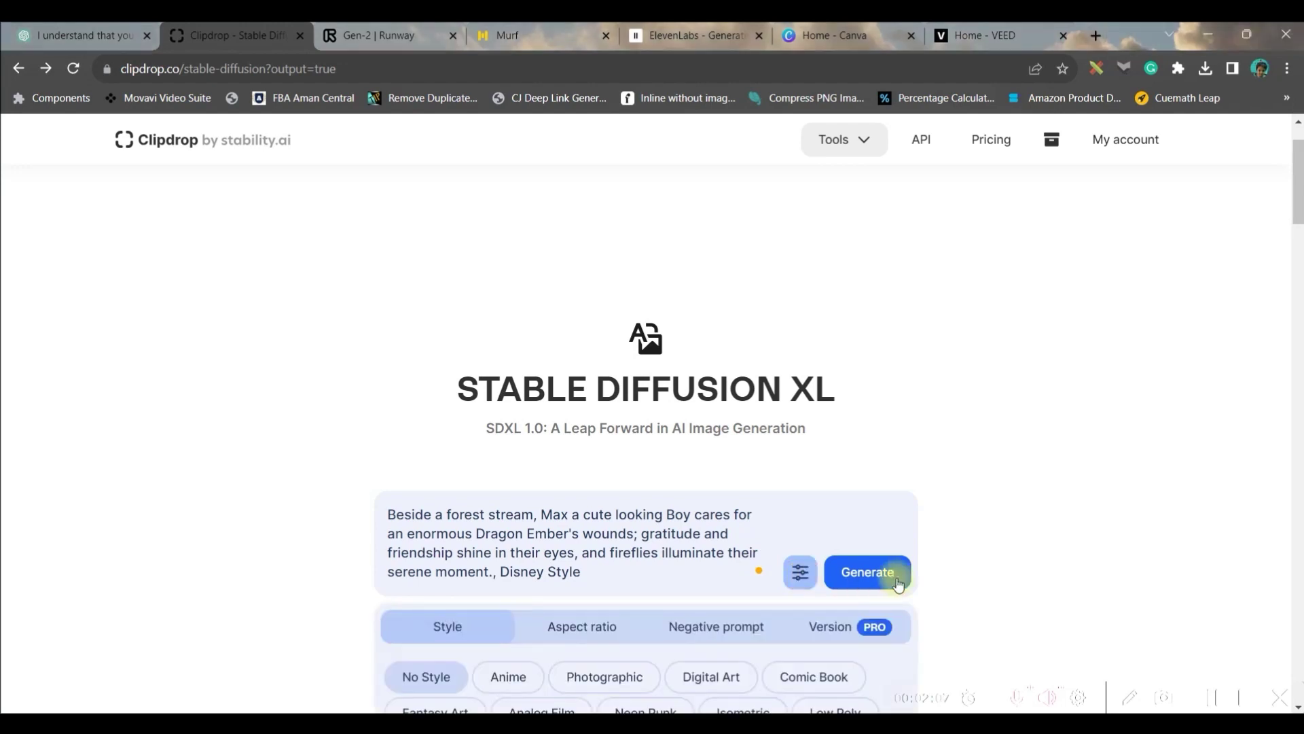
pyautogui.scroll(-2, 994, 532)
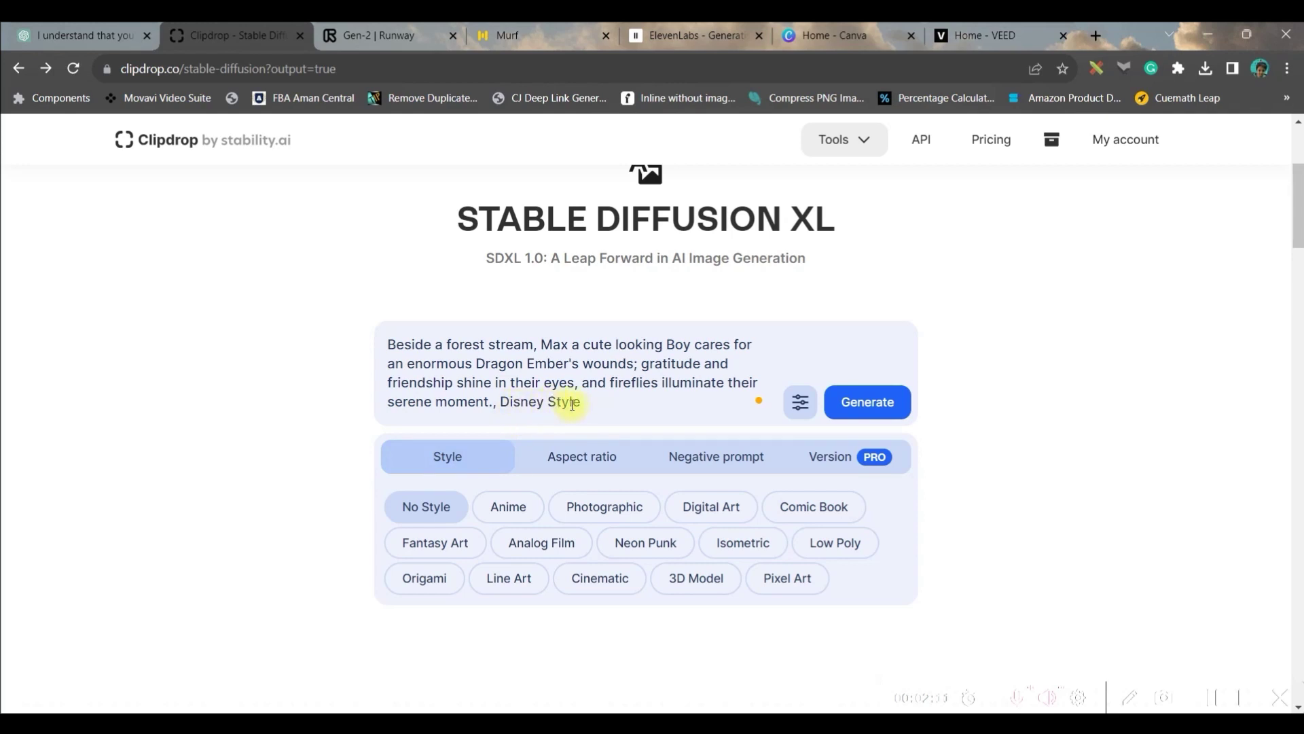
pyautogui.click(577, 506)
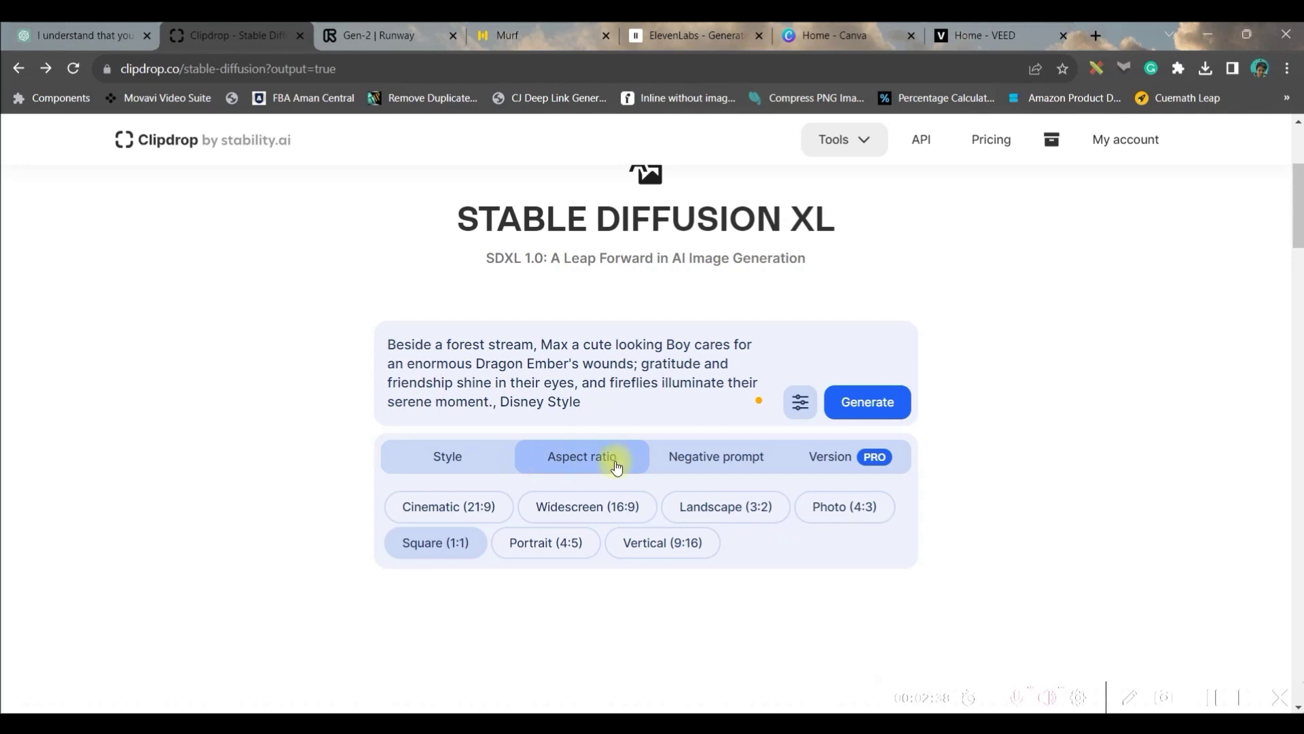
pyautogui.click(610, 512)
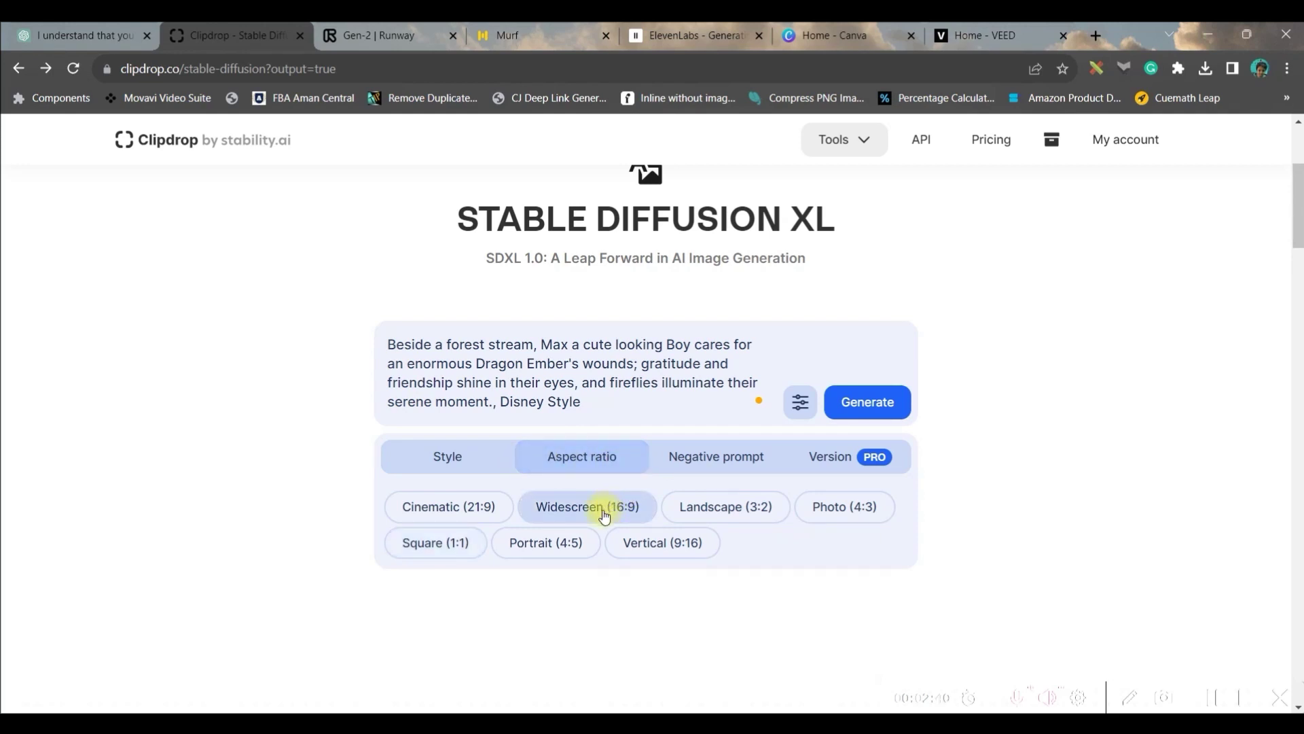
pyautogui.click(749, 455)
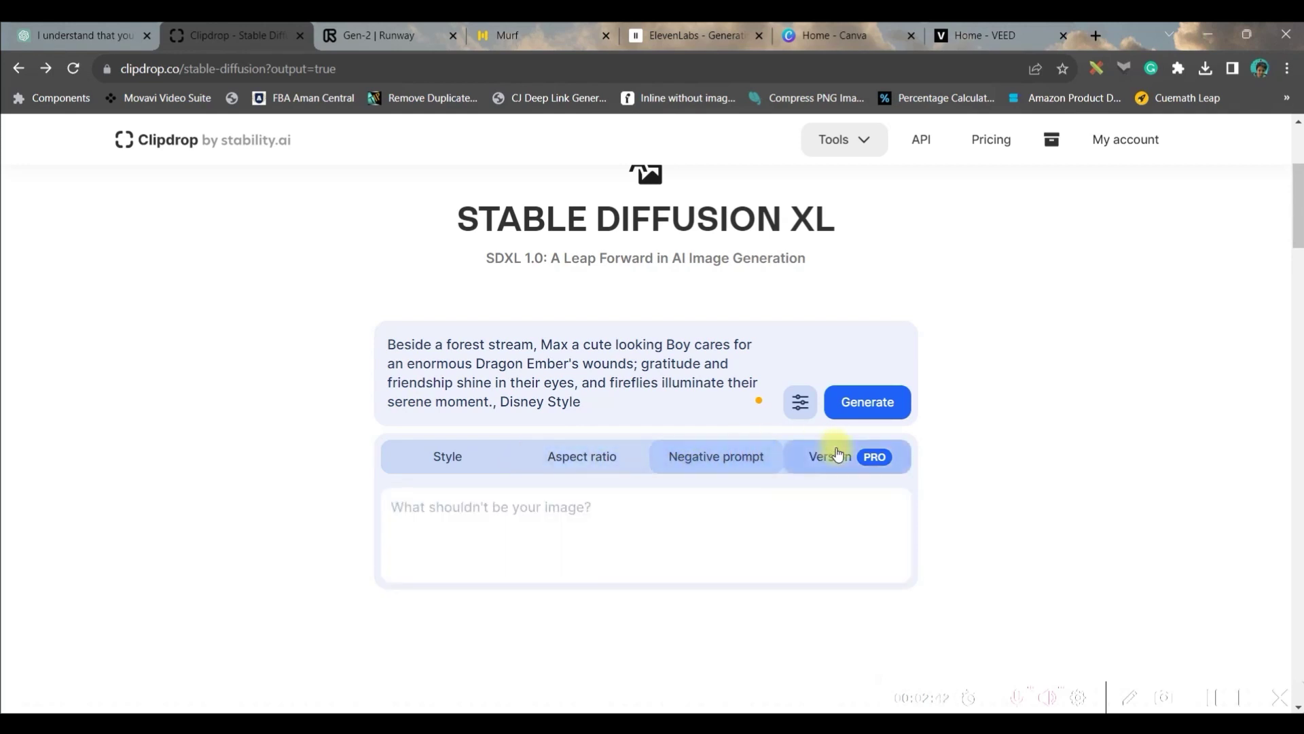
pyautogui.click(837, 455)
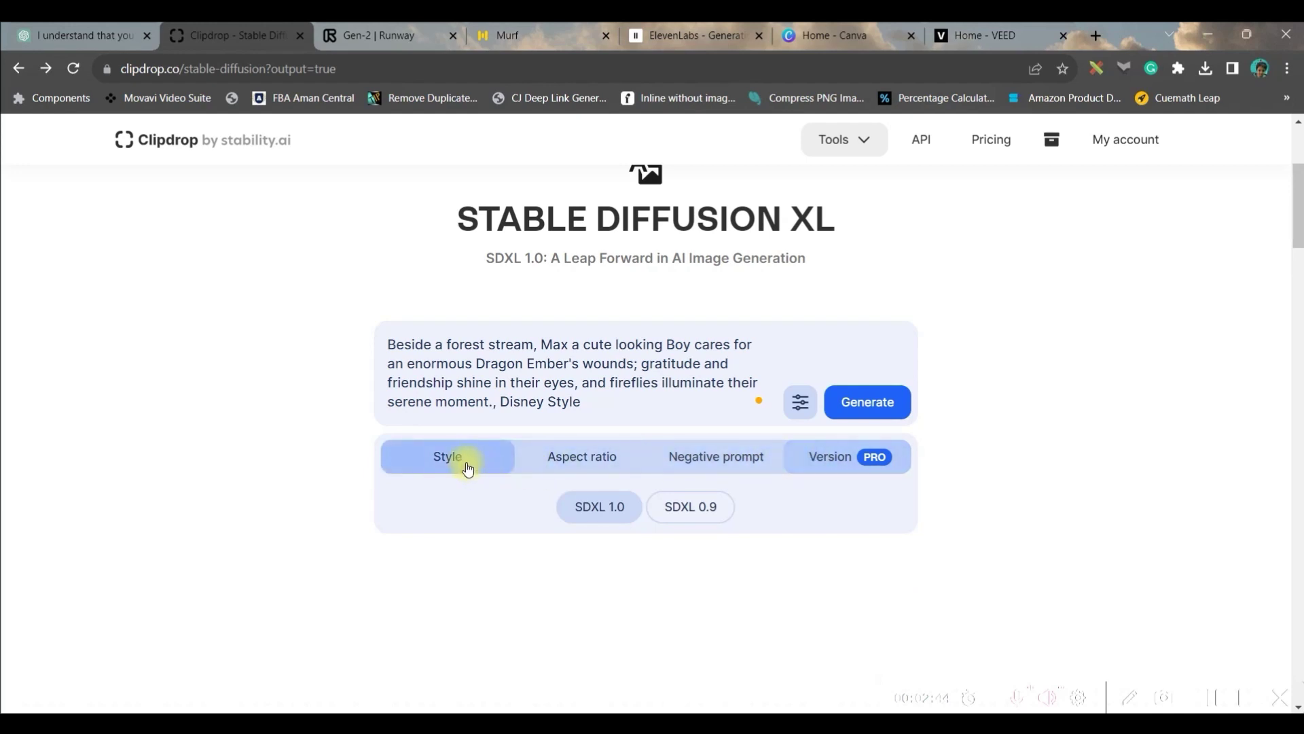
pyautogui.click(466, 465)
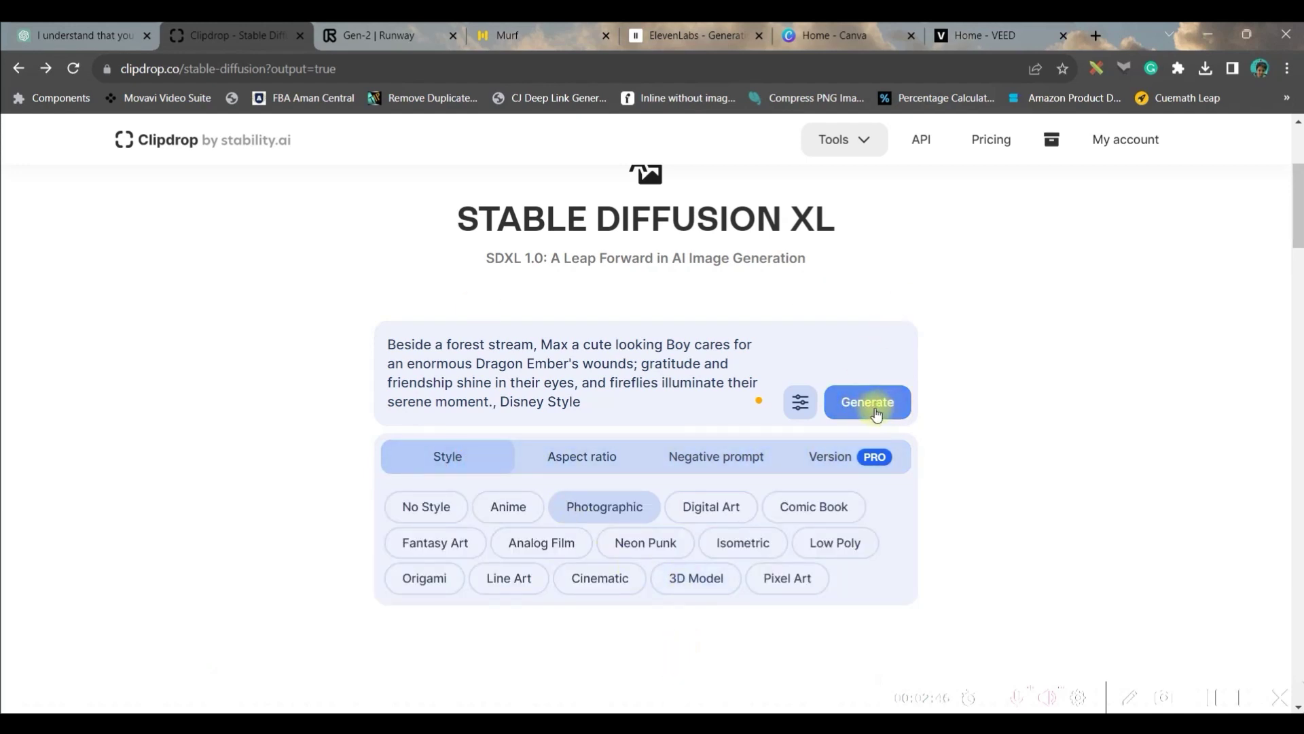
pyautogui.click(863, 402)
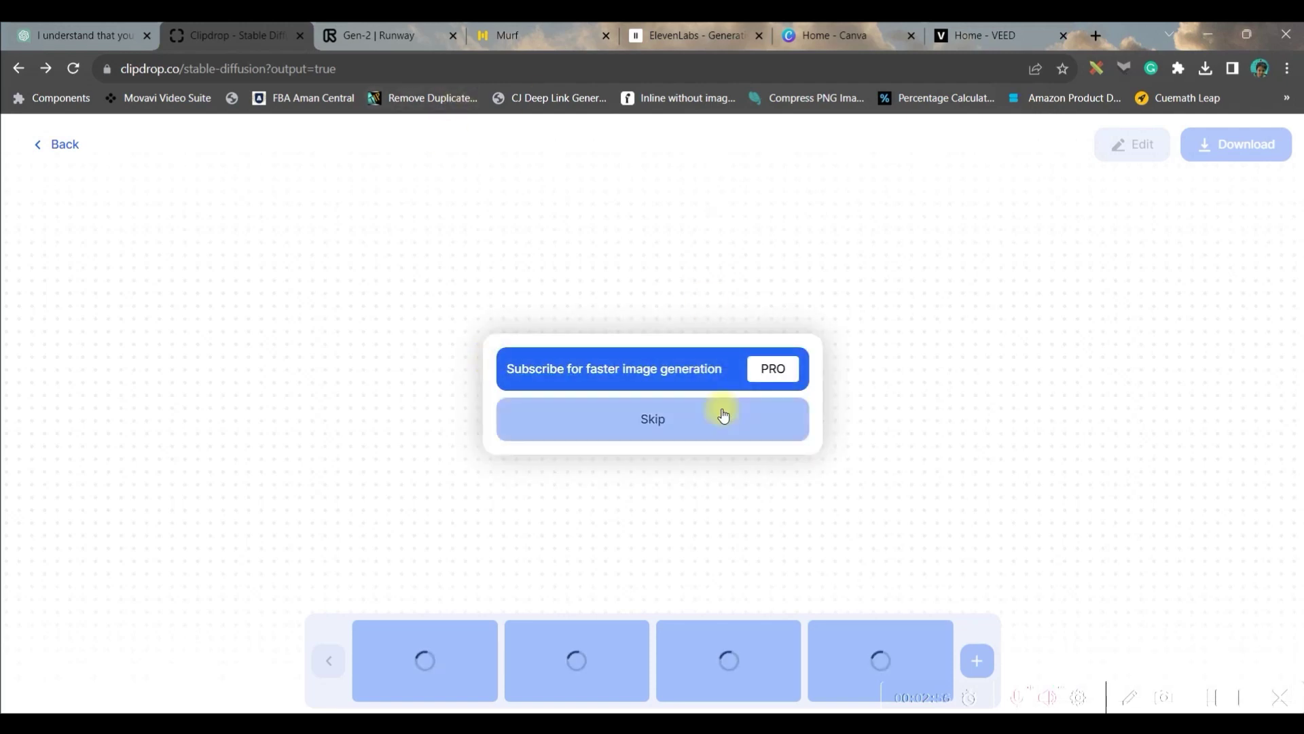
# Skip the subscription offer and preview each of the four generated boy-and-dragon images
pyautogui.click(722, 412)
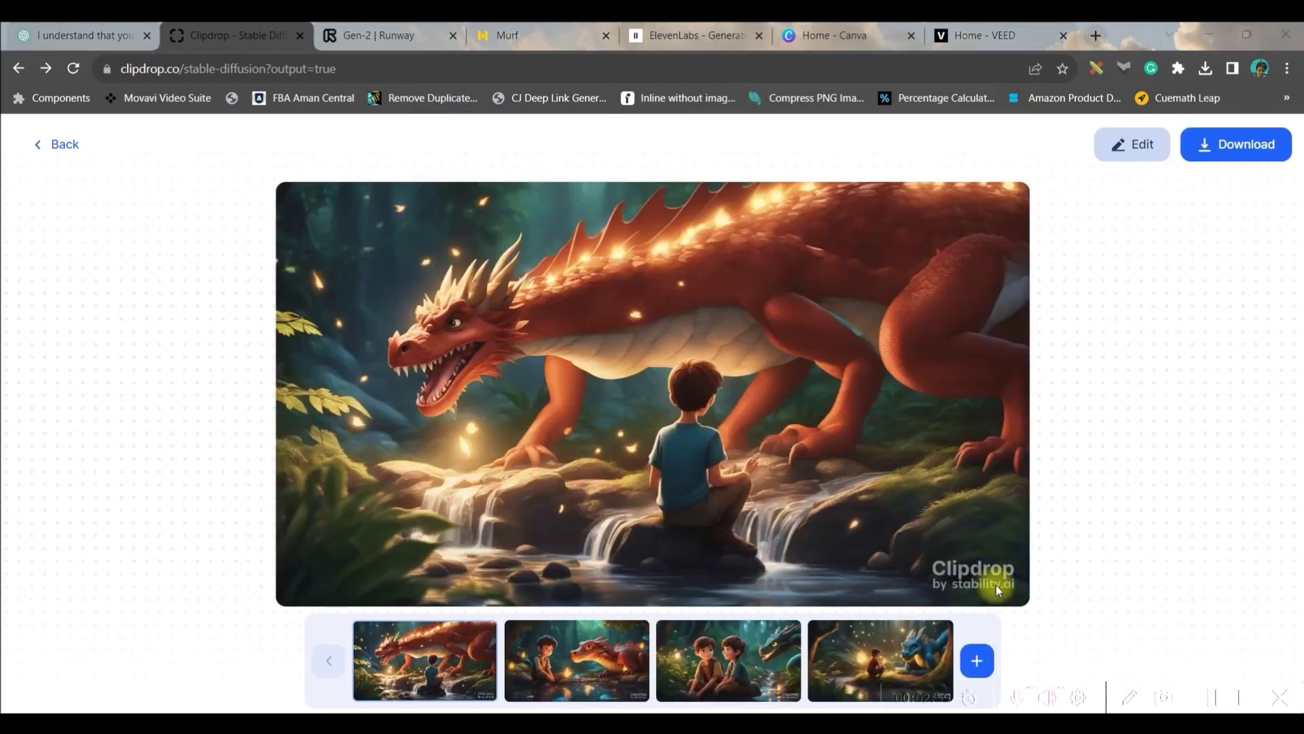
pyautogui.click(587, 642)
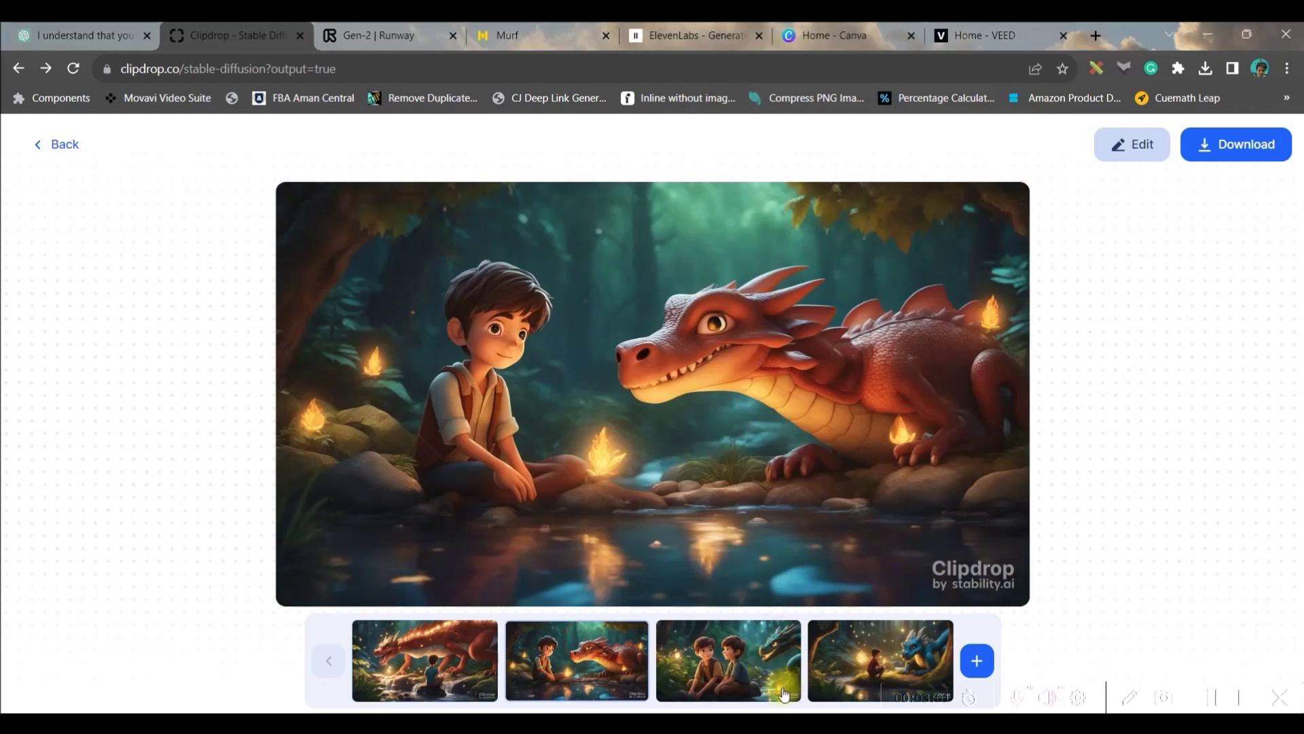
pyautogui.click(763, 678)
pyautogui.click(856, 658)
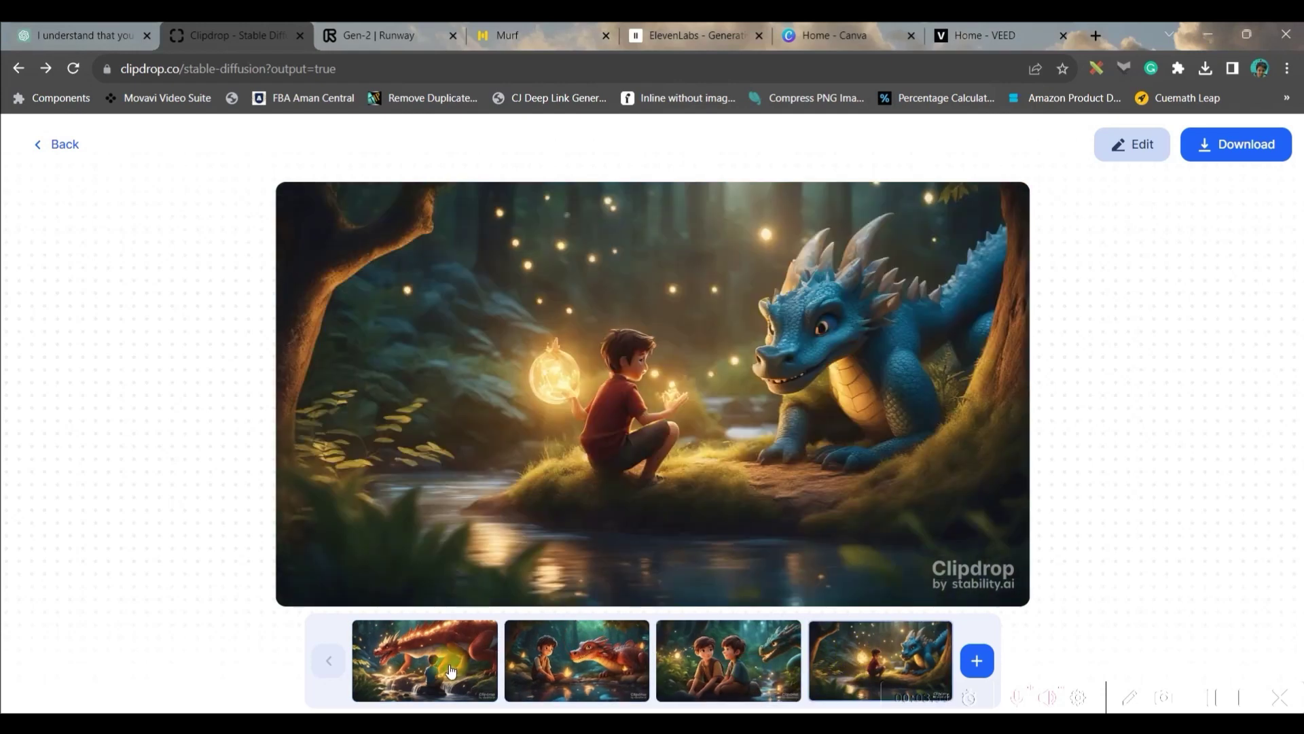
pyautogui.click(451, 674)
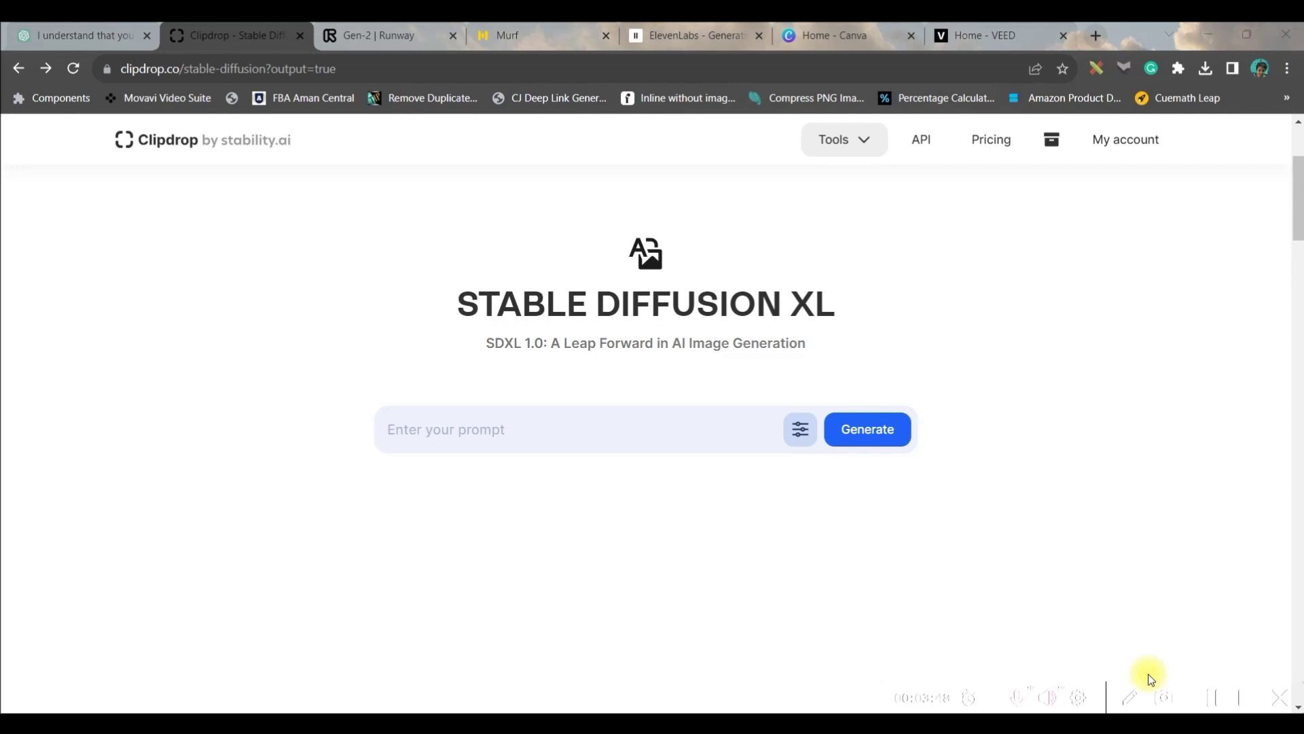
# Generate Photographic Widescreen 16:9 images from the grand-hall bard prompt copied from ChatGPT
pyautogui.click(76, 38)
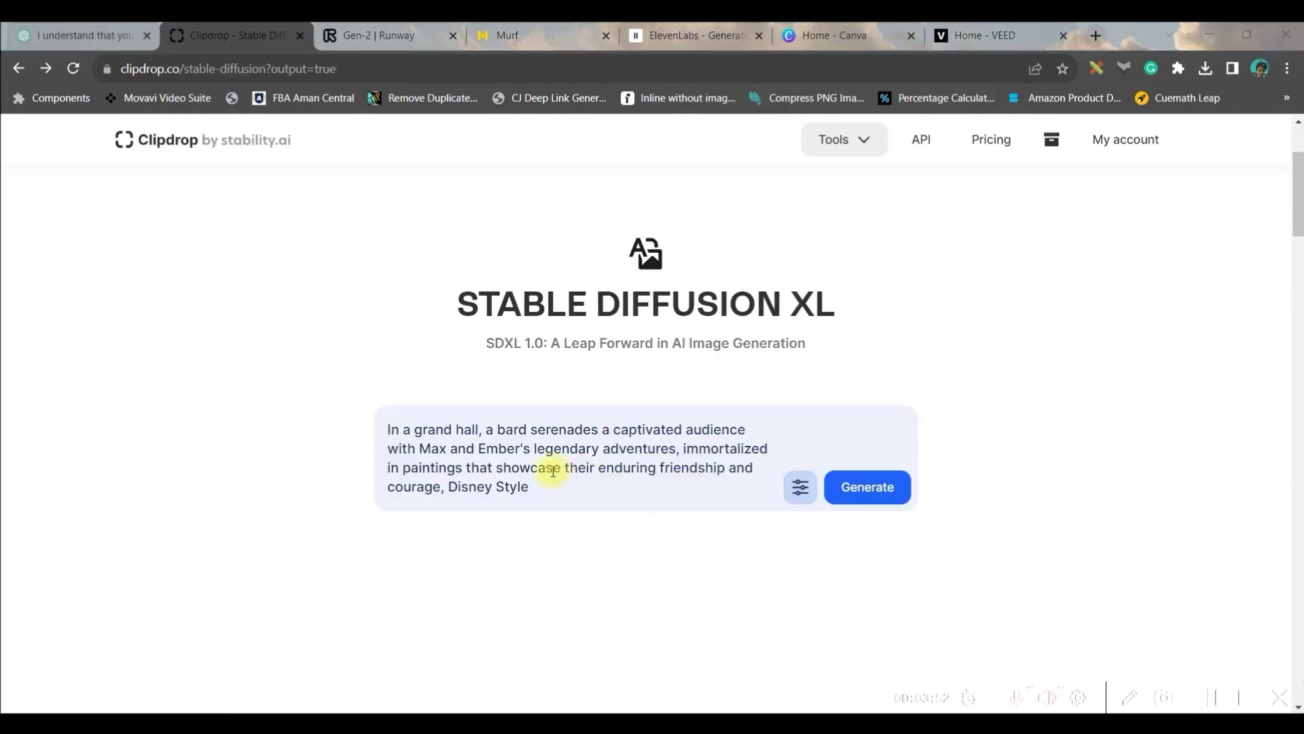
pyautogui.click(801, 489)
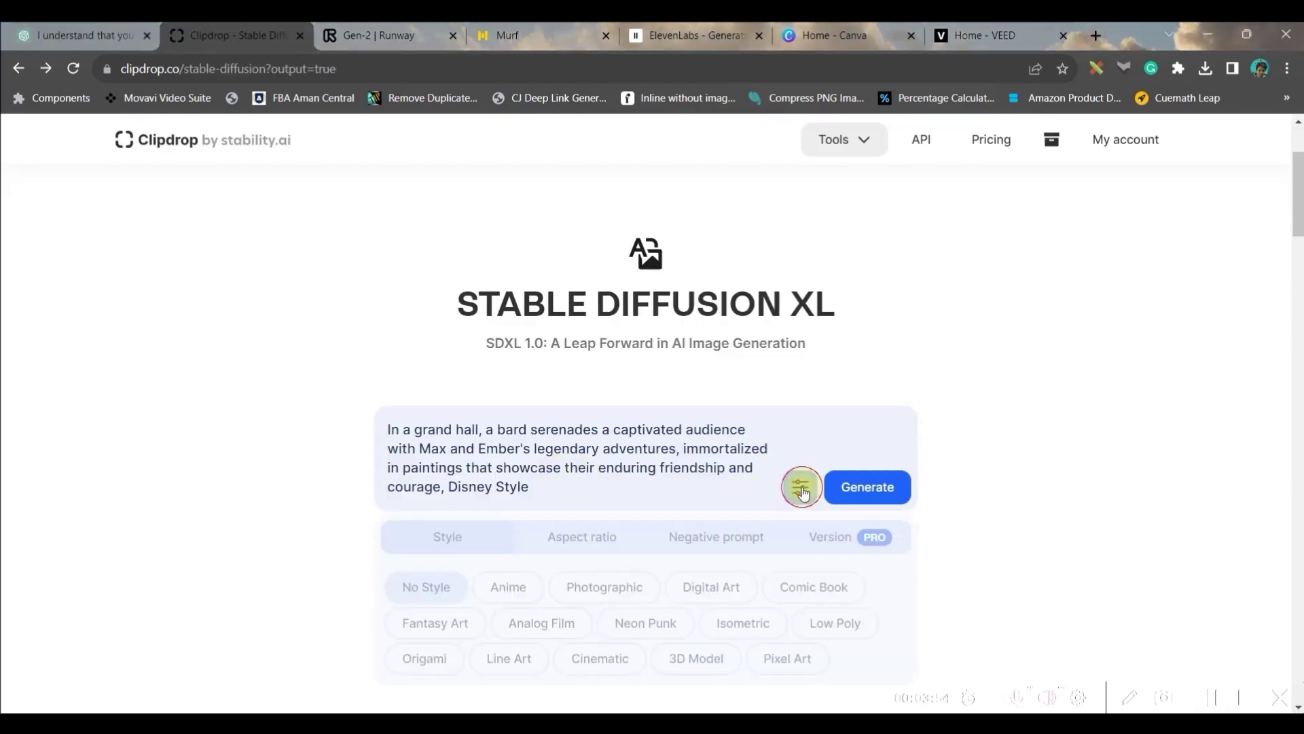
pyautogui.click(593, 594)
pyautogui.click(585, 547)
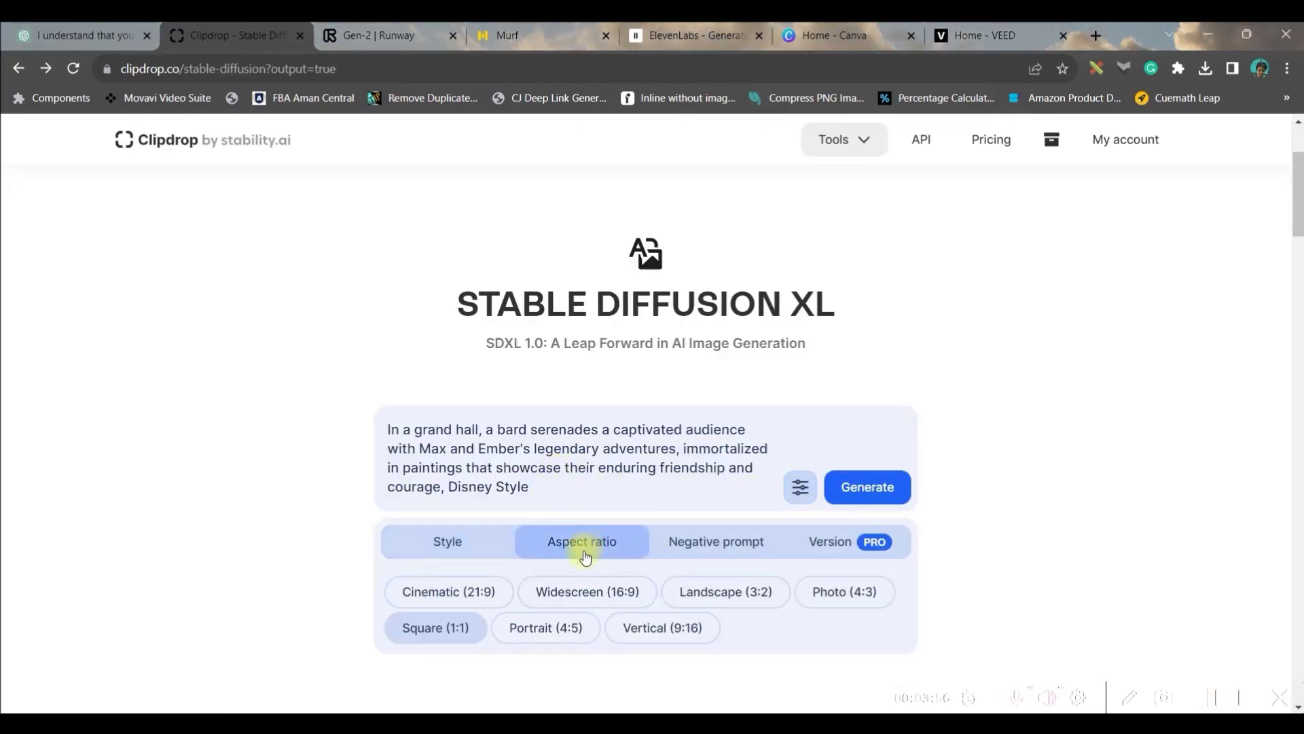
pyautogui.click(582, 592)
pyautogui.click(465, 542)
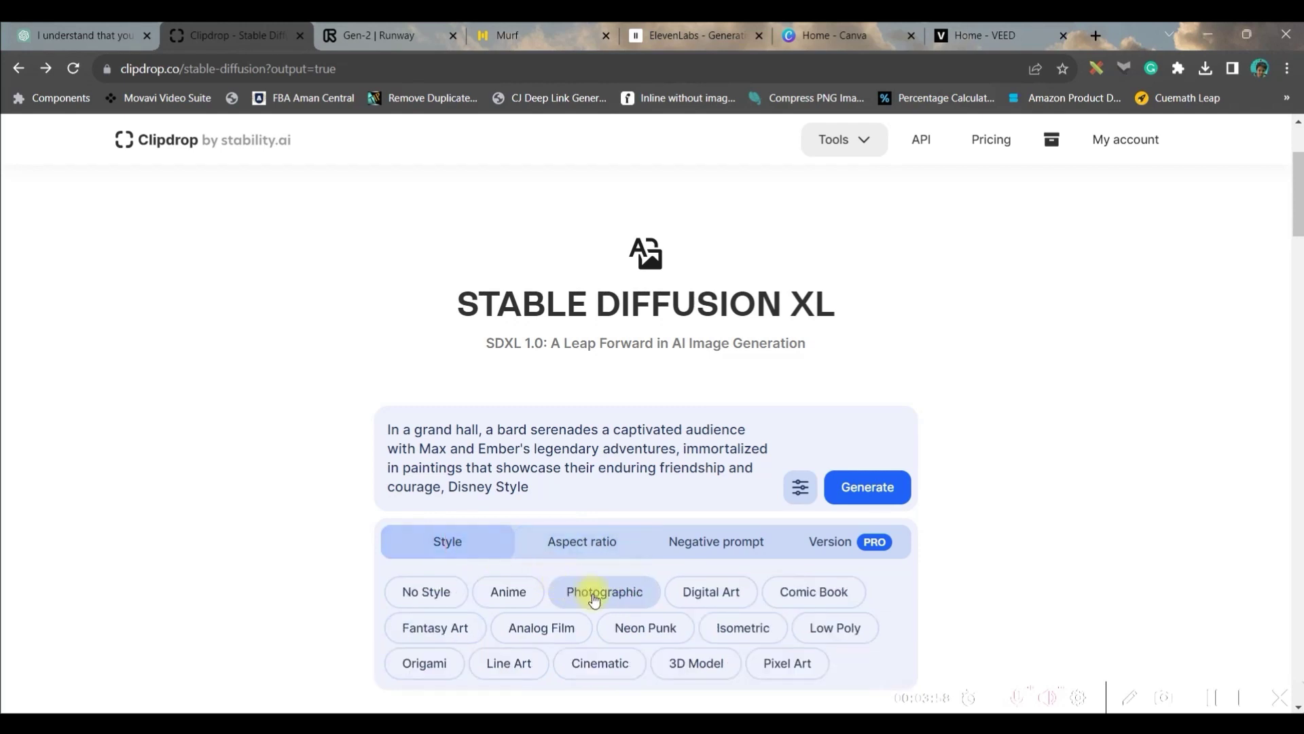
pyautogui.click(865, 488)
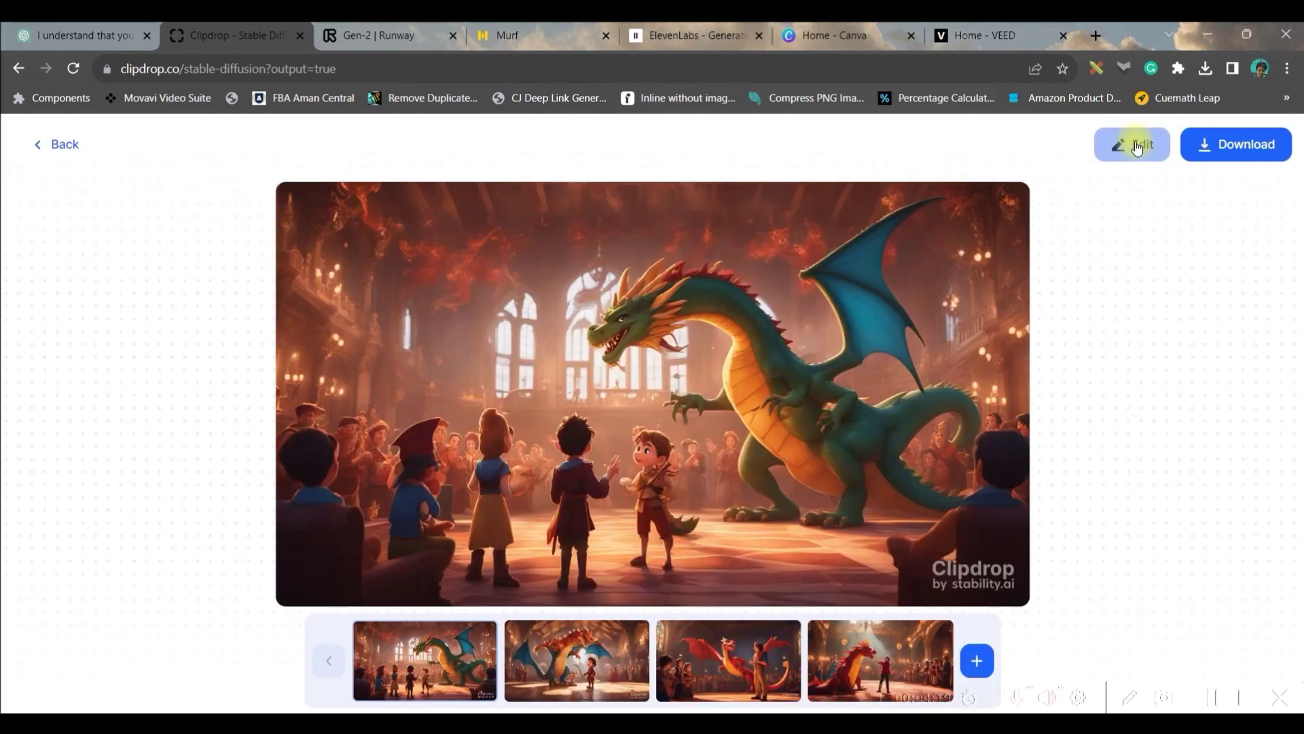
pyautogui.click(1132, 144)
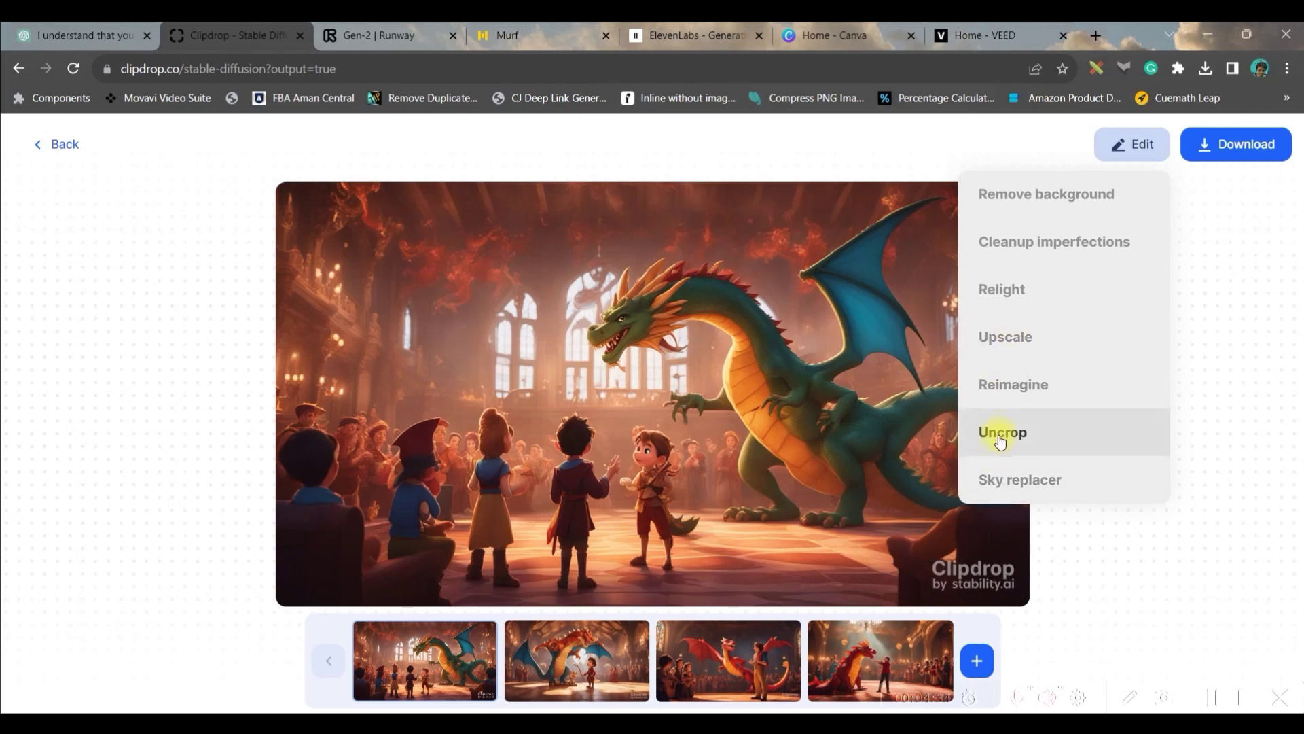
# Give the grand-hall image a sunset sky in Sky Replacer and compare before and after
pyautogui.click(1048, 479)
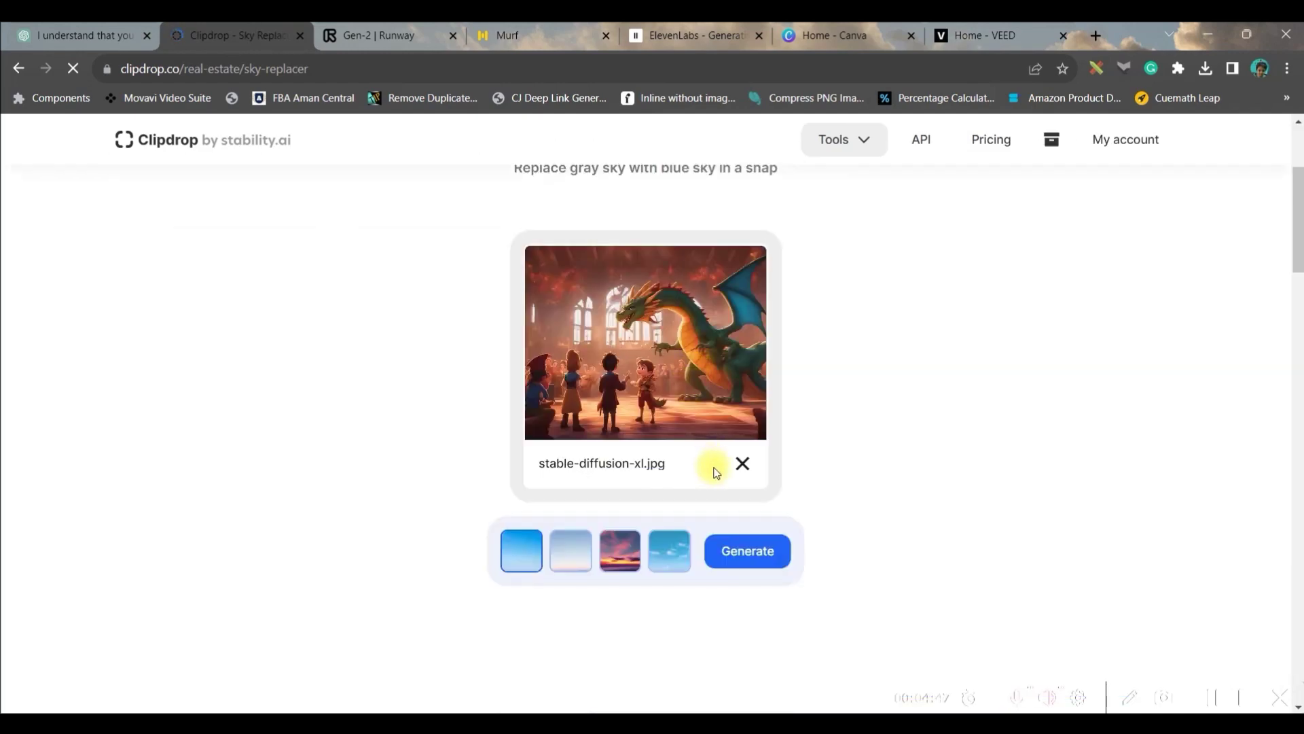
pyautogui.click(573, 565)
pyautogui.click(670, 551)
pyautogui.click(757, 561)
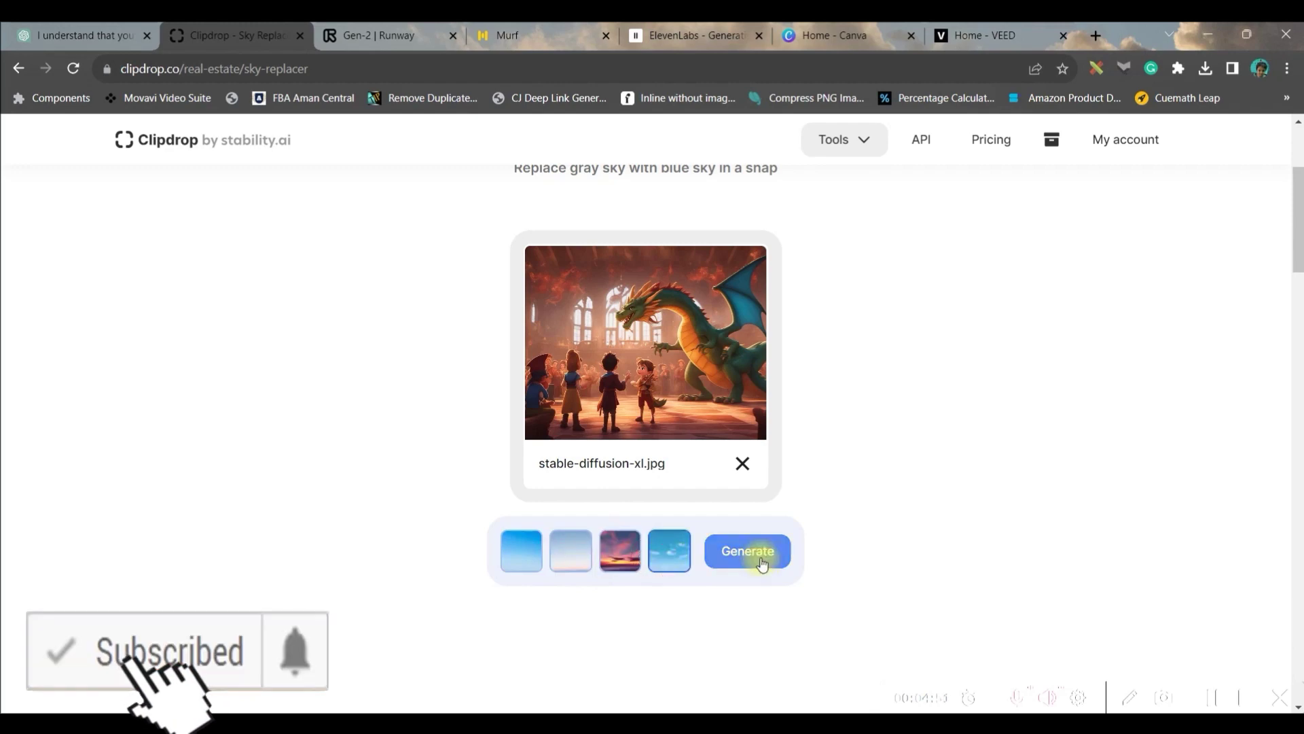
pyautogui.click(630, 566)
pyautogui.click(729, 545)
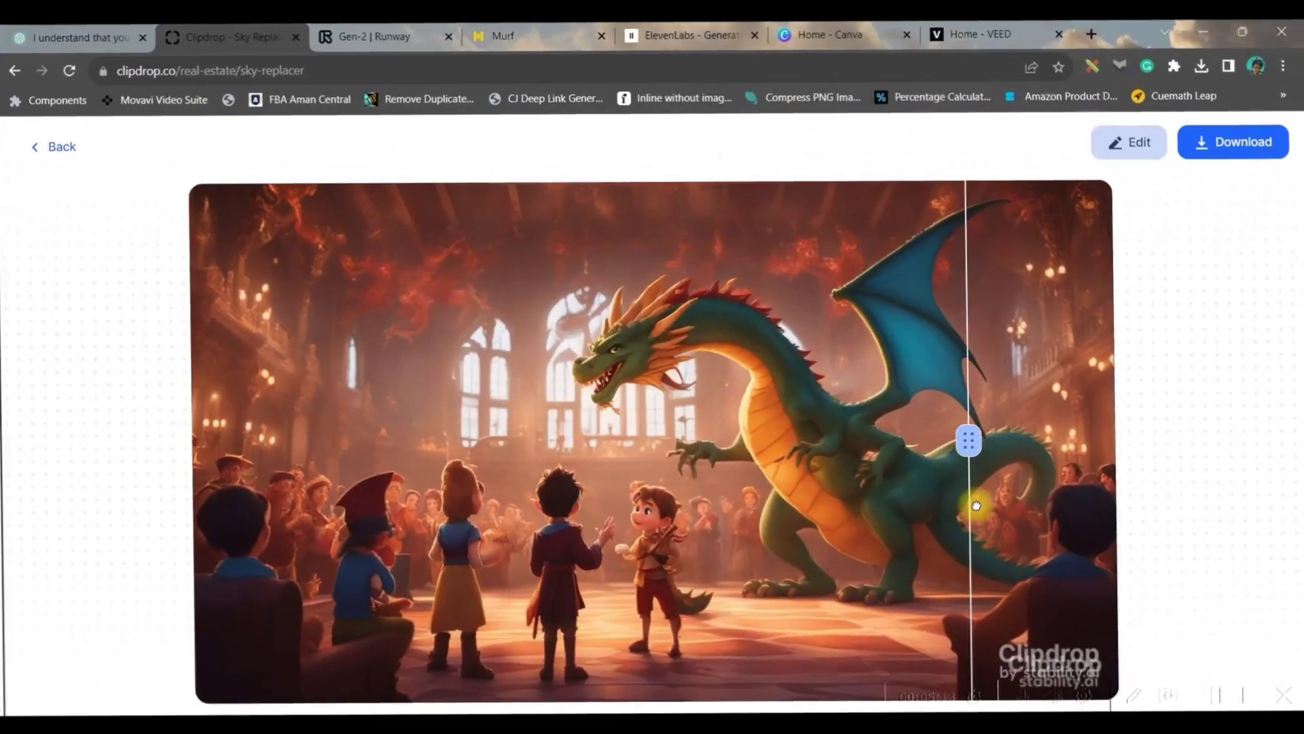
pyautogui.moveTo(975, 503); pyautogui.dragTo(1144, 489)
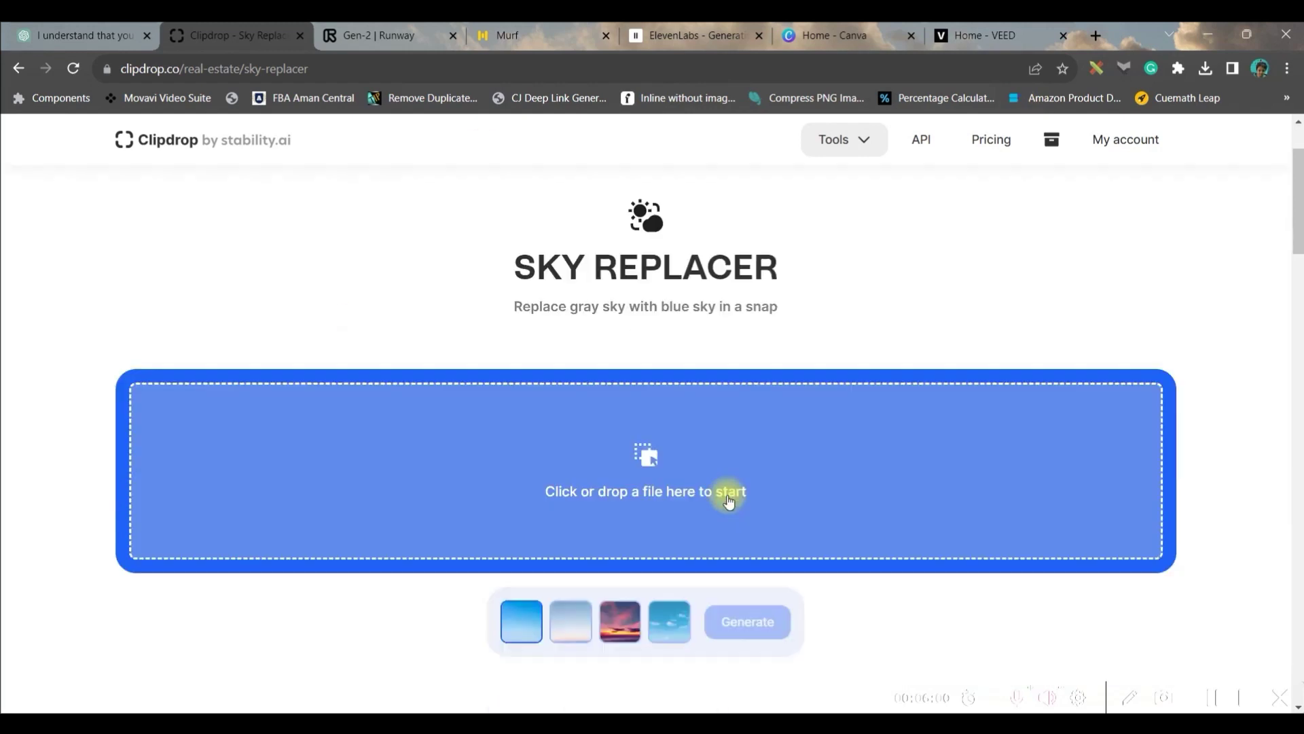
# Upload stable-diffusion-xl_clipdrop-cleanup.jpg, generate a blue cloudy sky, and send it to Cleanup
pyautogui.scroll(-3, 729, 501)
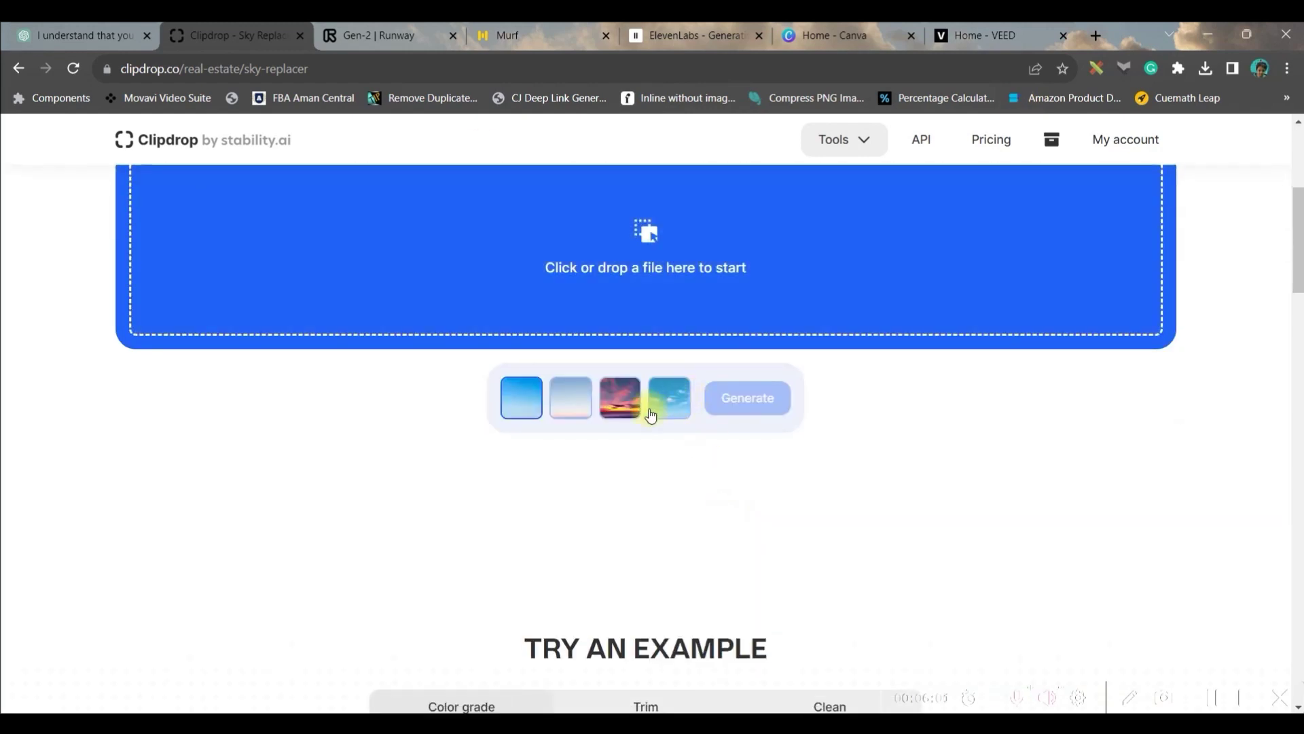
pyautogui.hotkey('alt', 'Tab')
pyautogui.moveTo(850, 282); pyautogui.dragTo(382, 288)
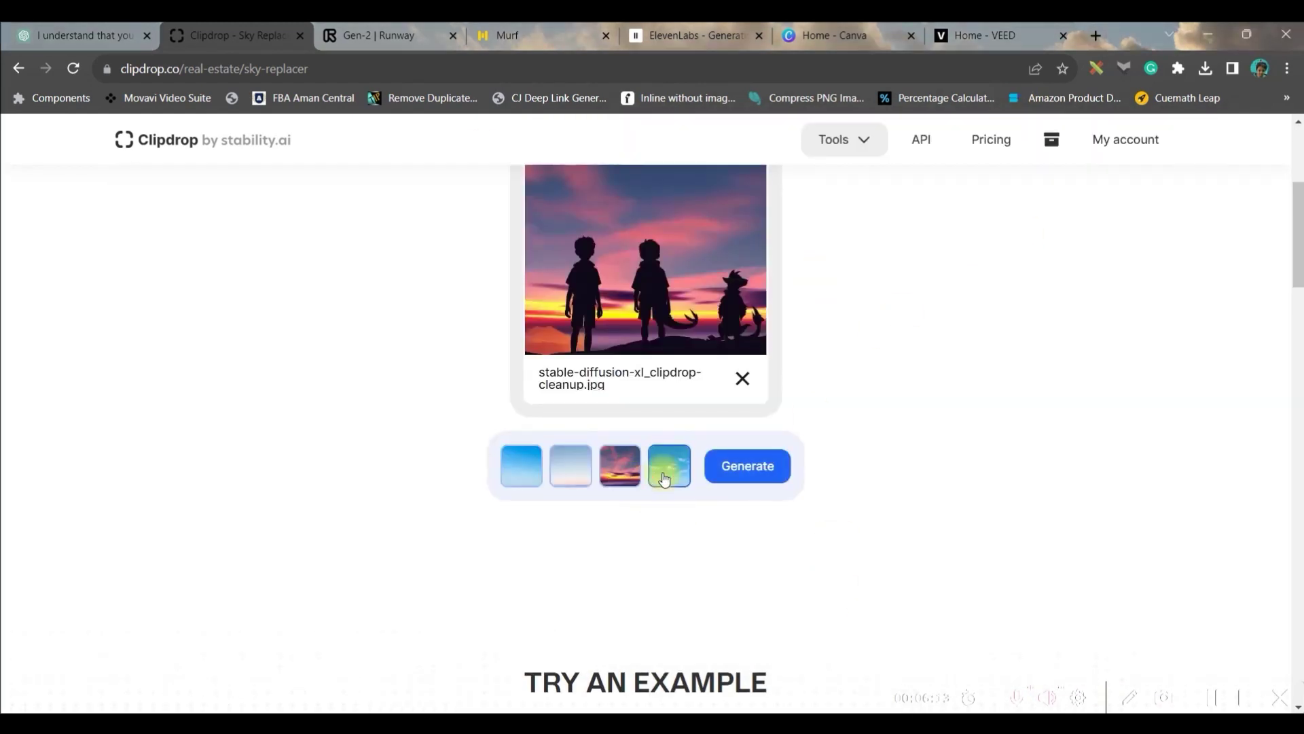
pyautogui.click(747, 466)
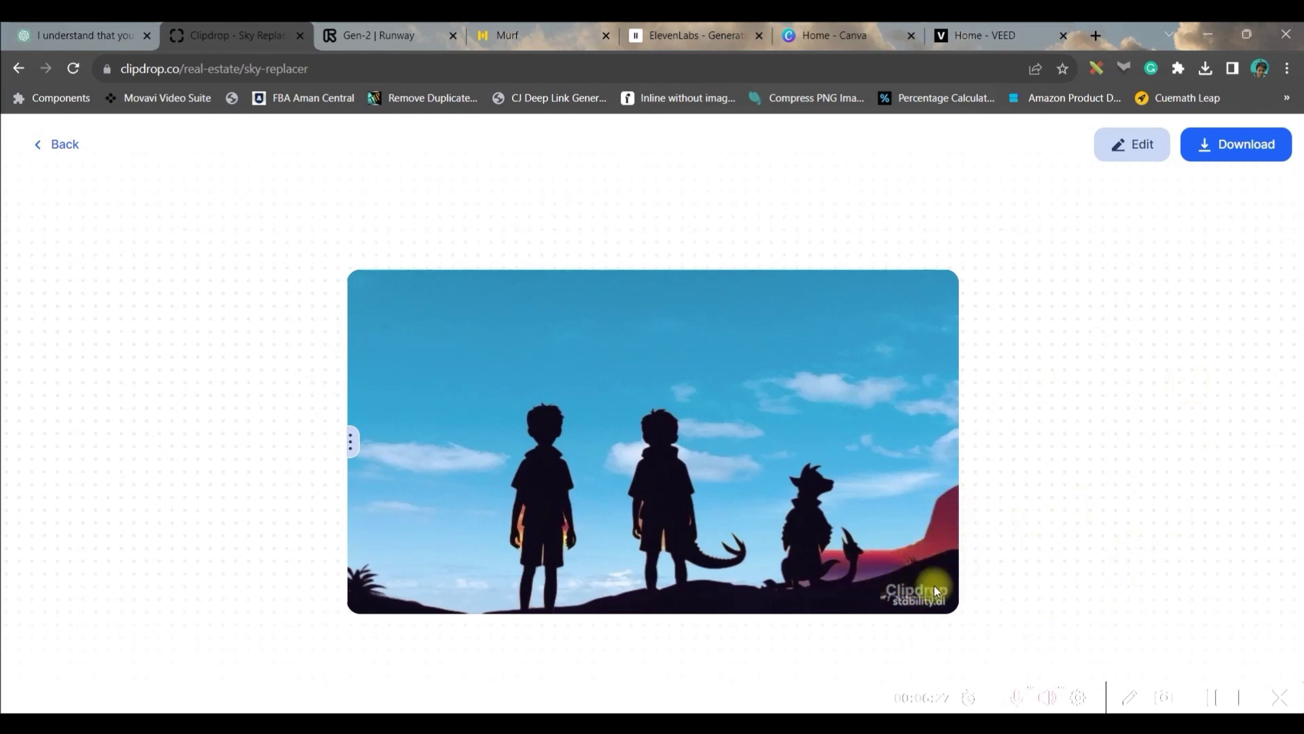
pyautogui.click(1141, 148)
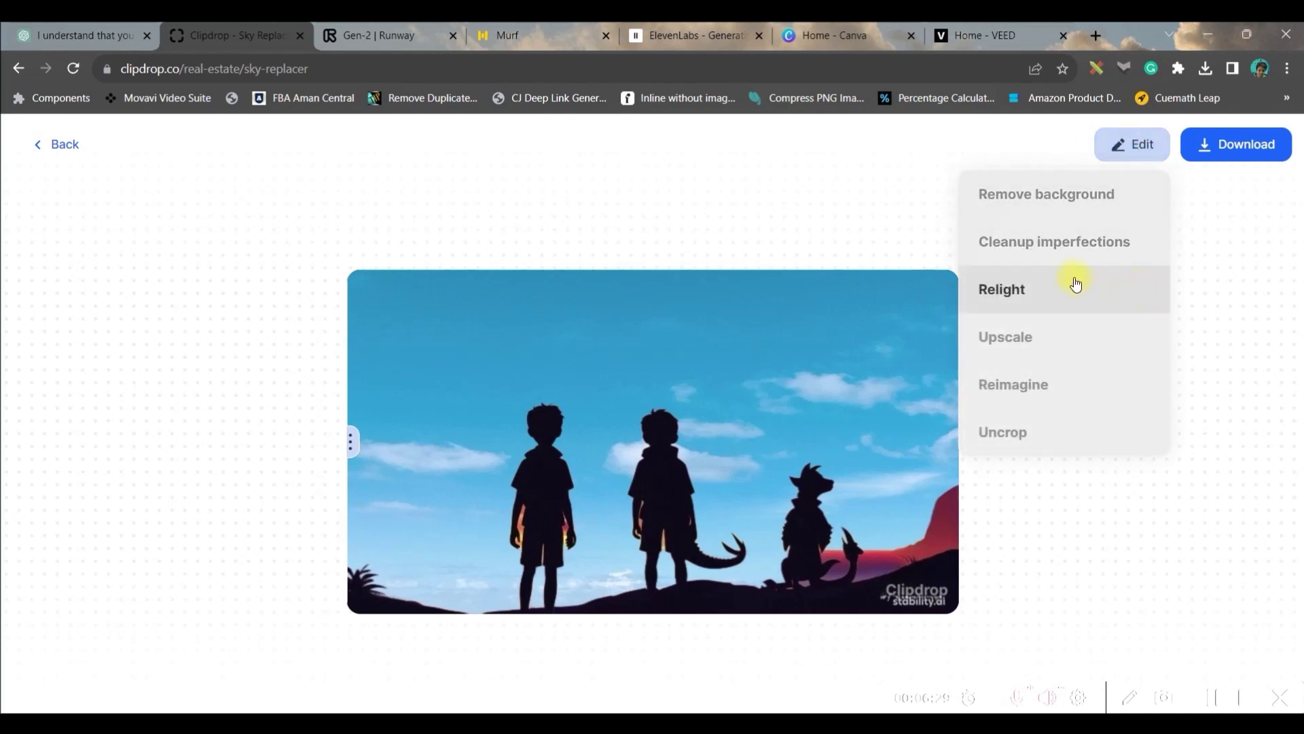
pyautogui.click(1067, 245)
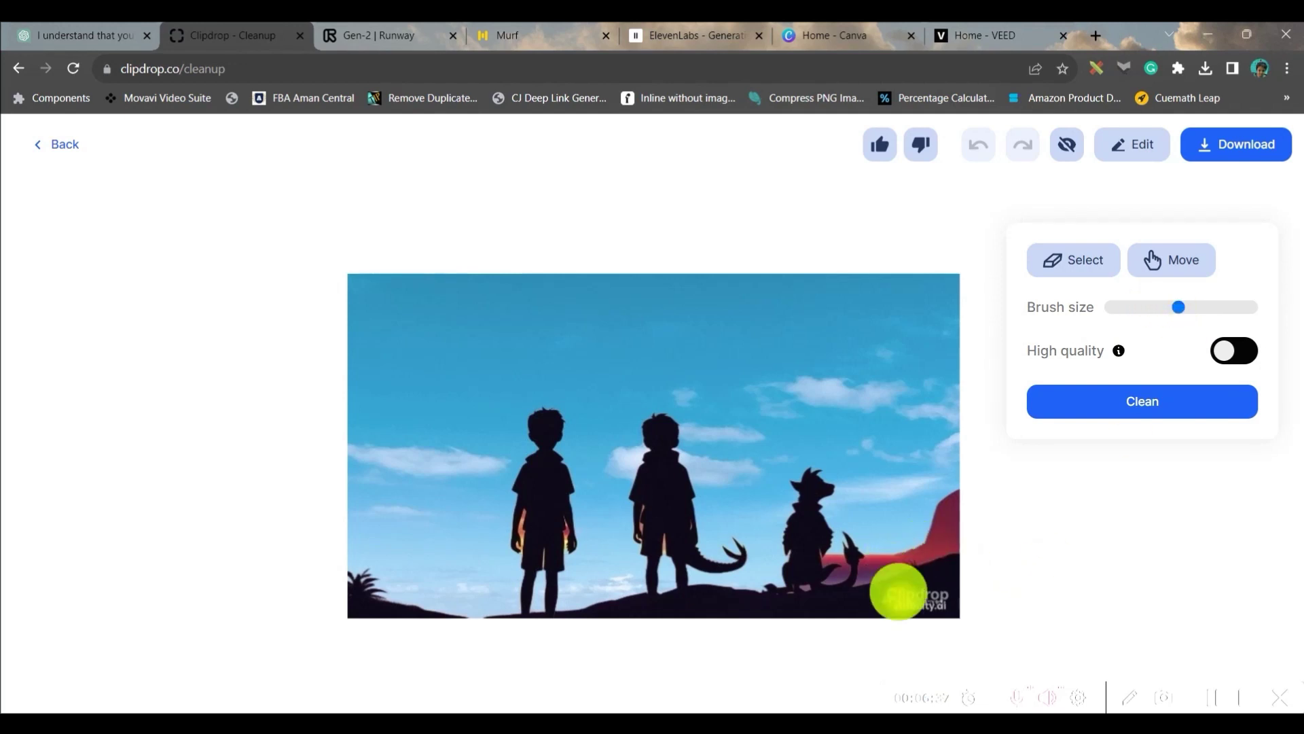
# Brush out the bottom-right Clipdrop watermark, zoom in to verify, and download the image
pyautogui.moveTo(897, 591)
pyautogui.mouseDown()
pyautogui.moveTo(888, 603)
pyautogui.moveTo(951, 605)
pyautogui.mouseUp()
pyautogui.click(1158, 406)
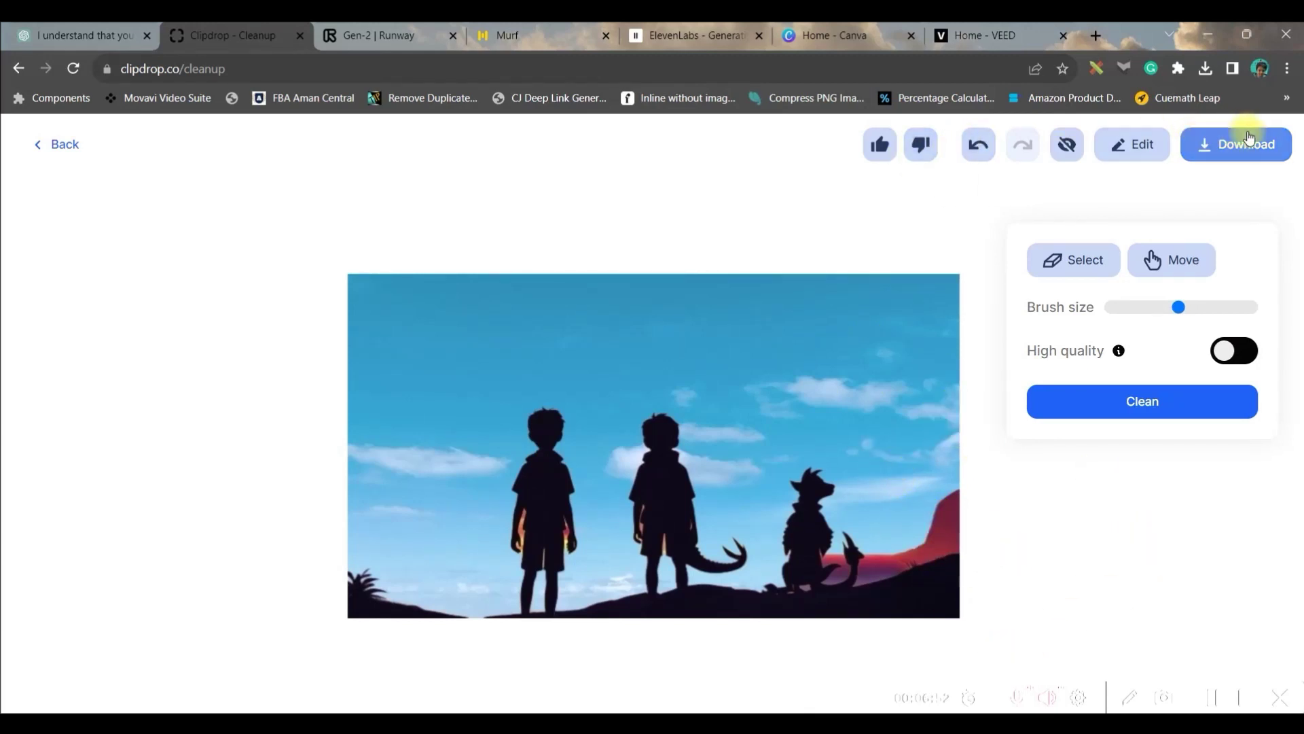
pyautogui.scroll(3, 763, 198)
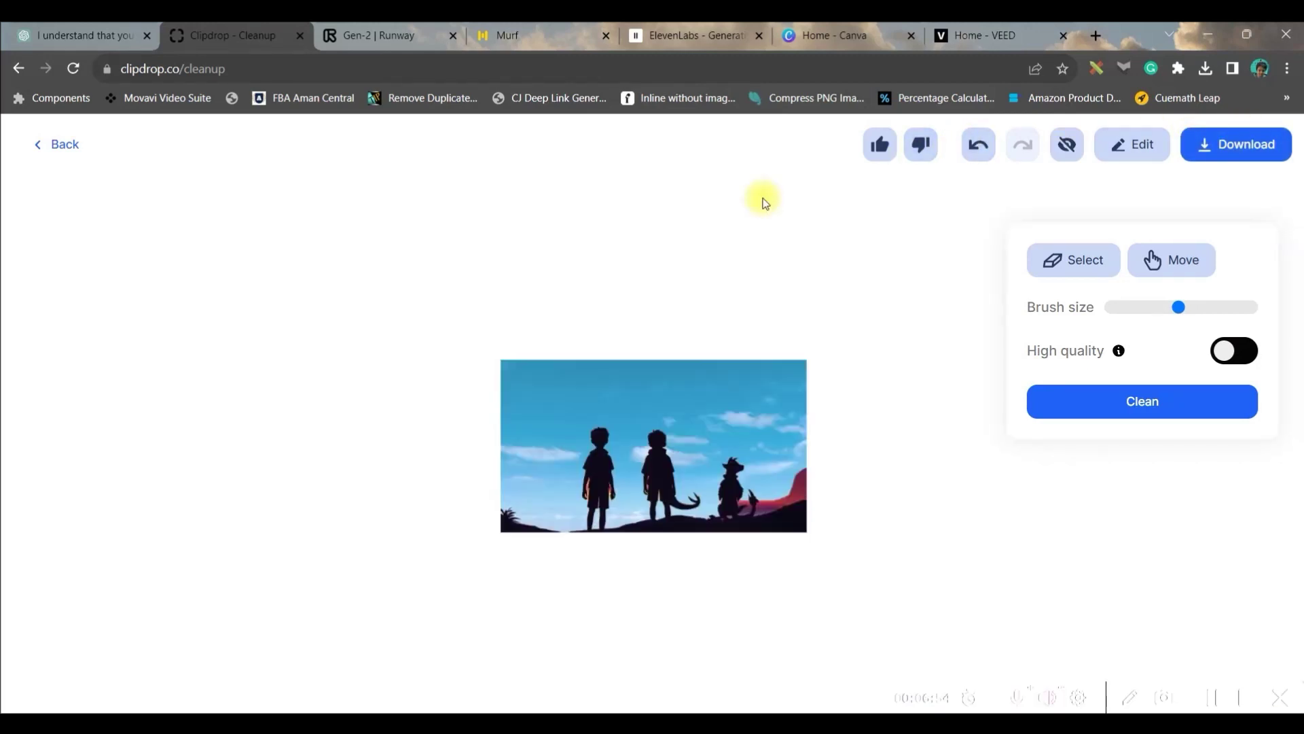
pyautogui.scroll(-5, 763, 198)
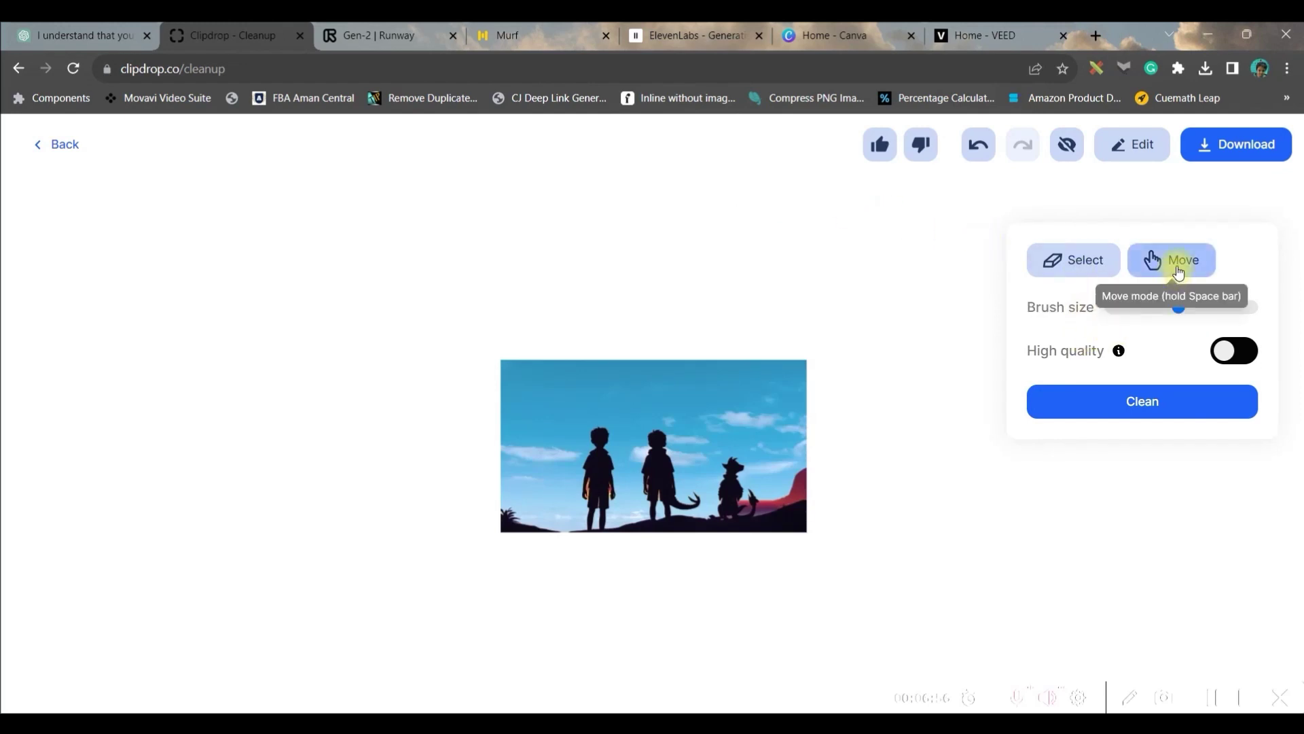
pyautogui.click(1179, 272)
pyautogui.moveTo(1081, 306); pyautogui.dragTo(1186, 322)
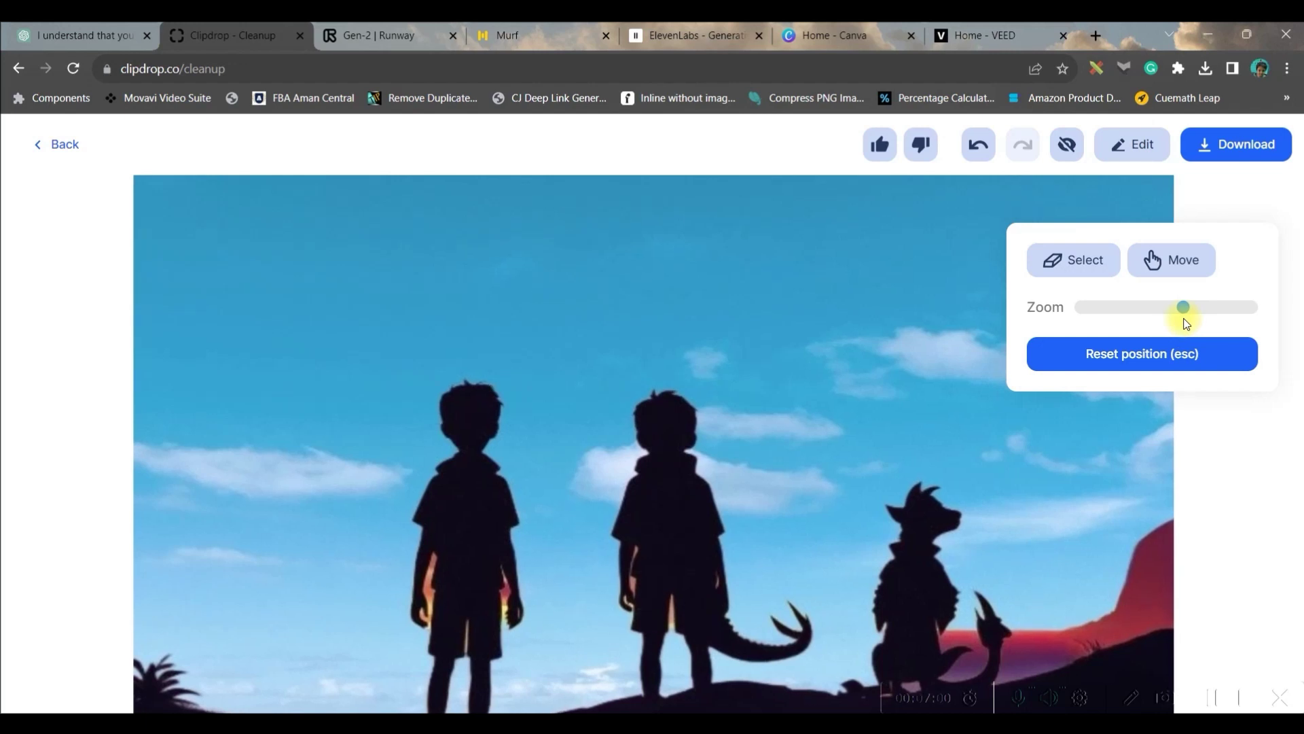
pyautogui.click(1247, 148)
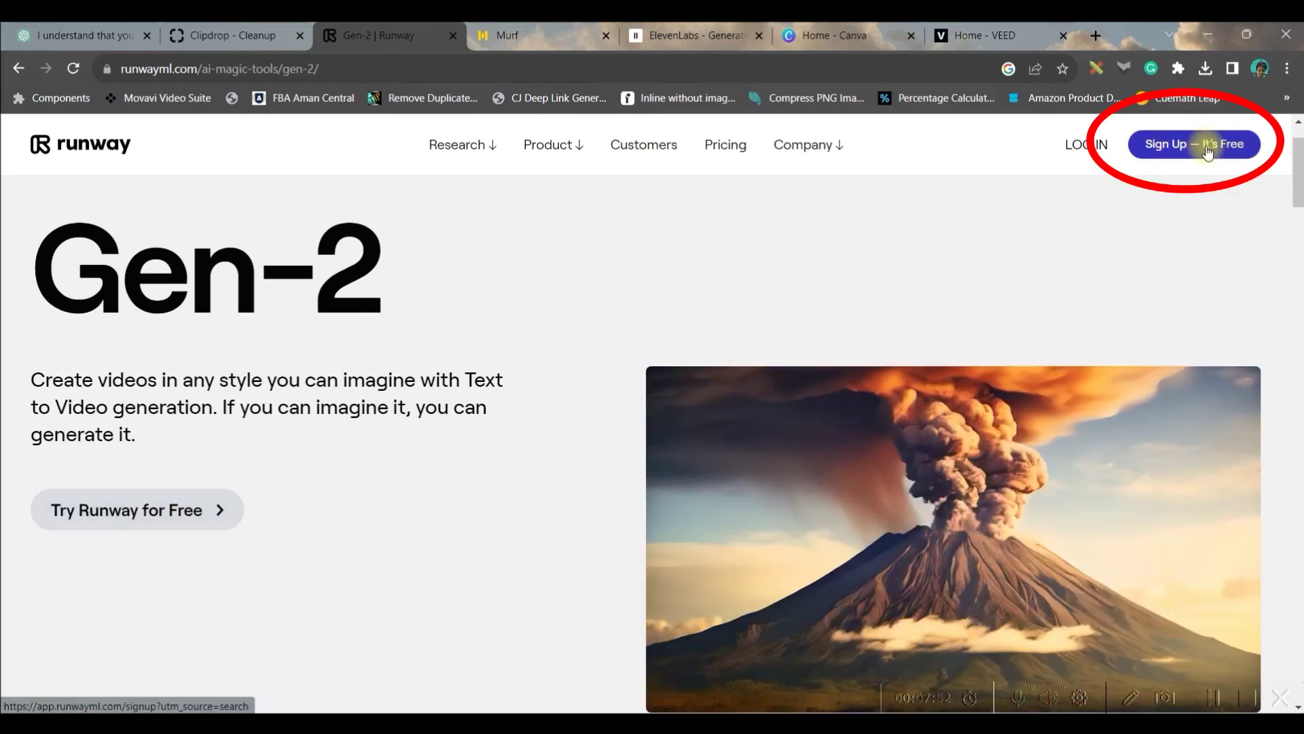
# Start Runway for free and open Text/Image to Video from the popular AI magic tools
pyautogui.click(104, 514)
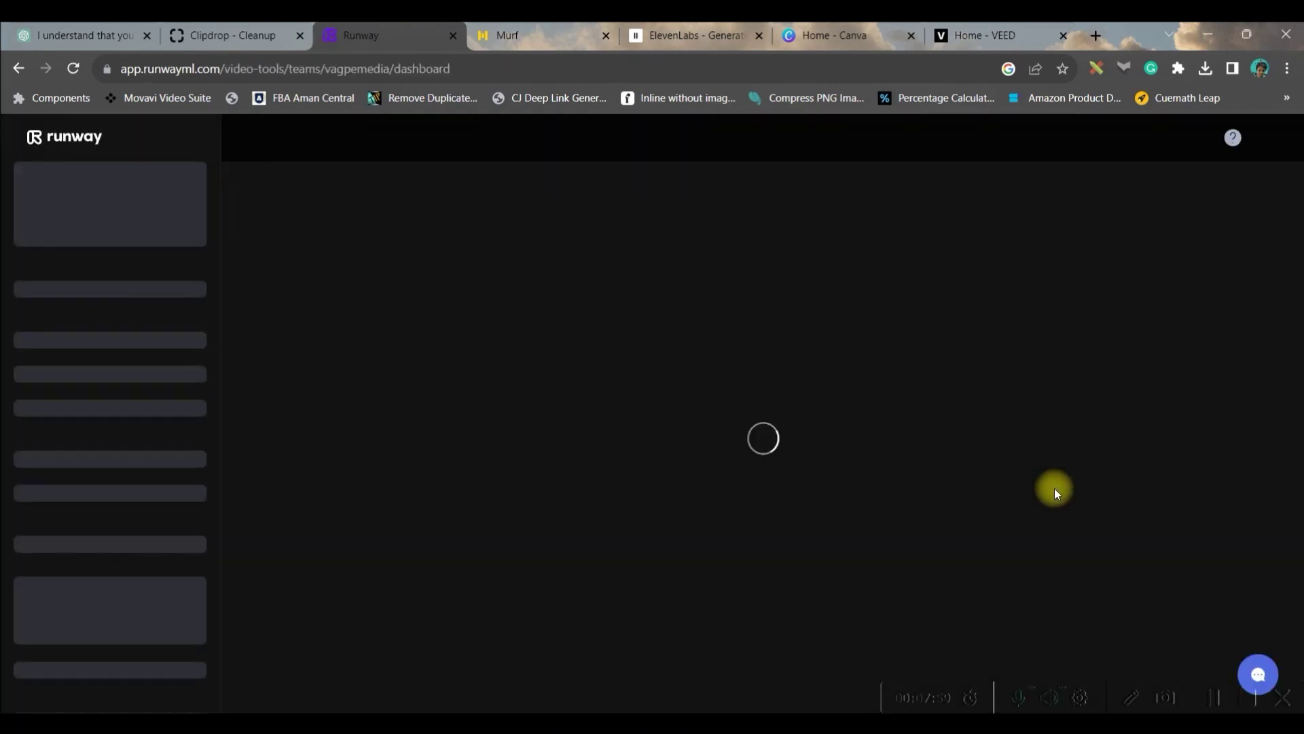
pyautogui.scroll(-4, 1005, 340)
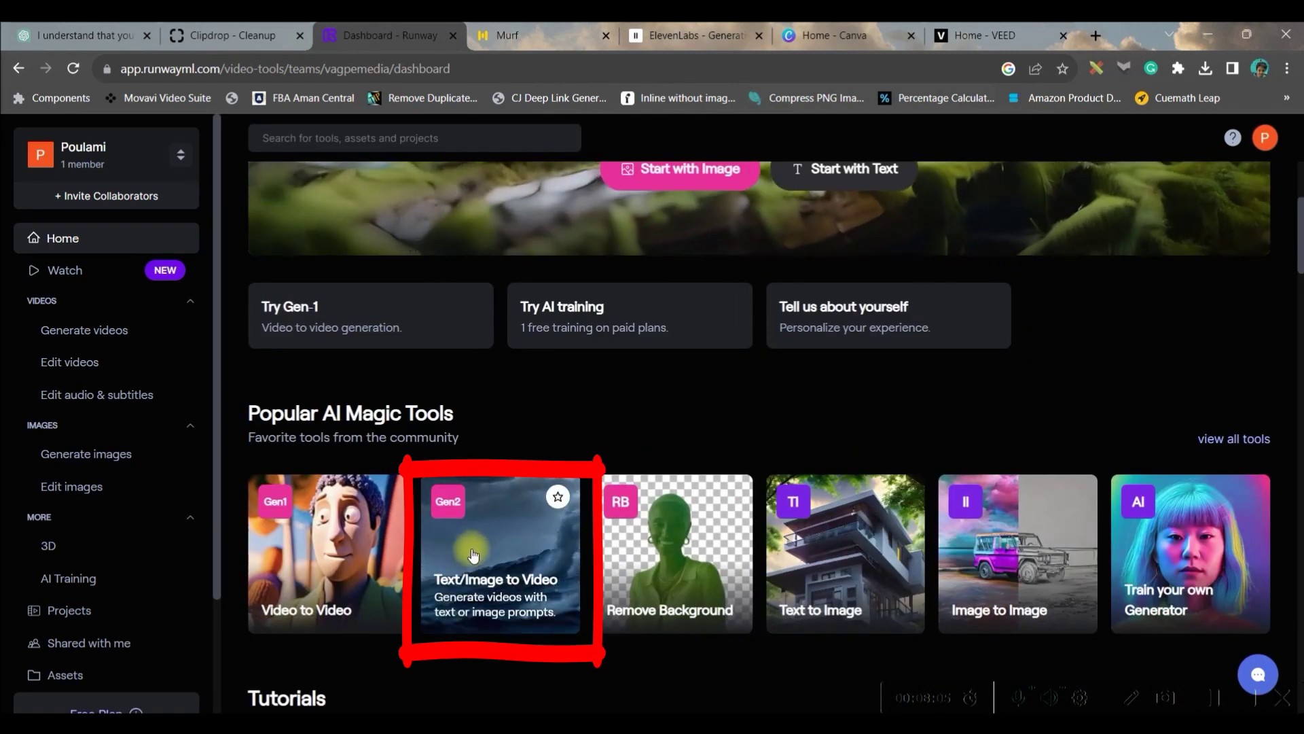
pyautogui.click(505, 566)
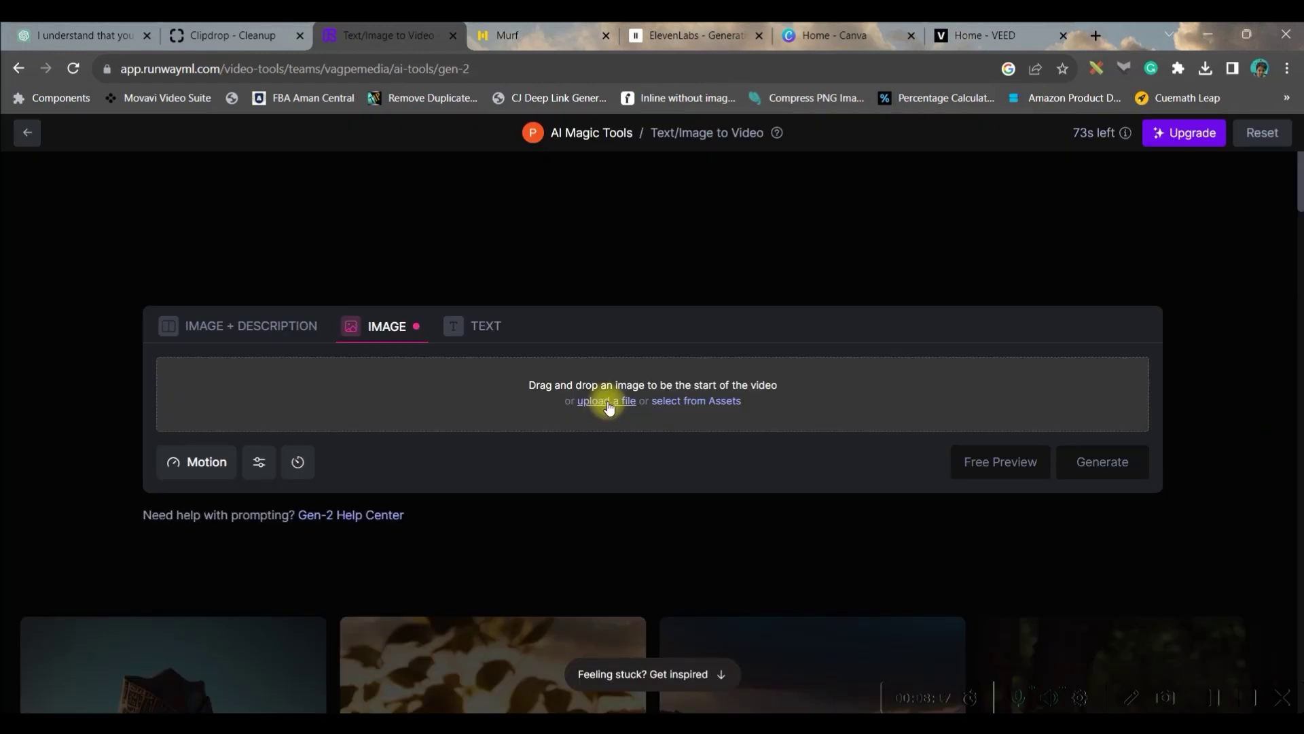
# Upload the boy-and-dragon image, adjust its motion intensity, and generate the video
pyautogui.click(607, 402)
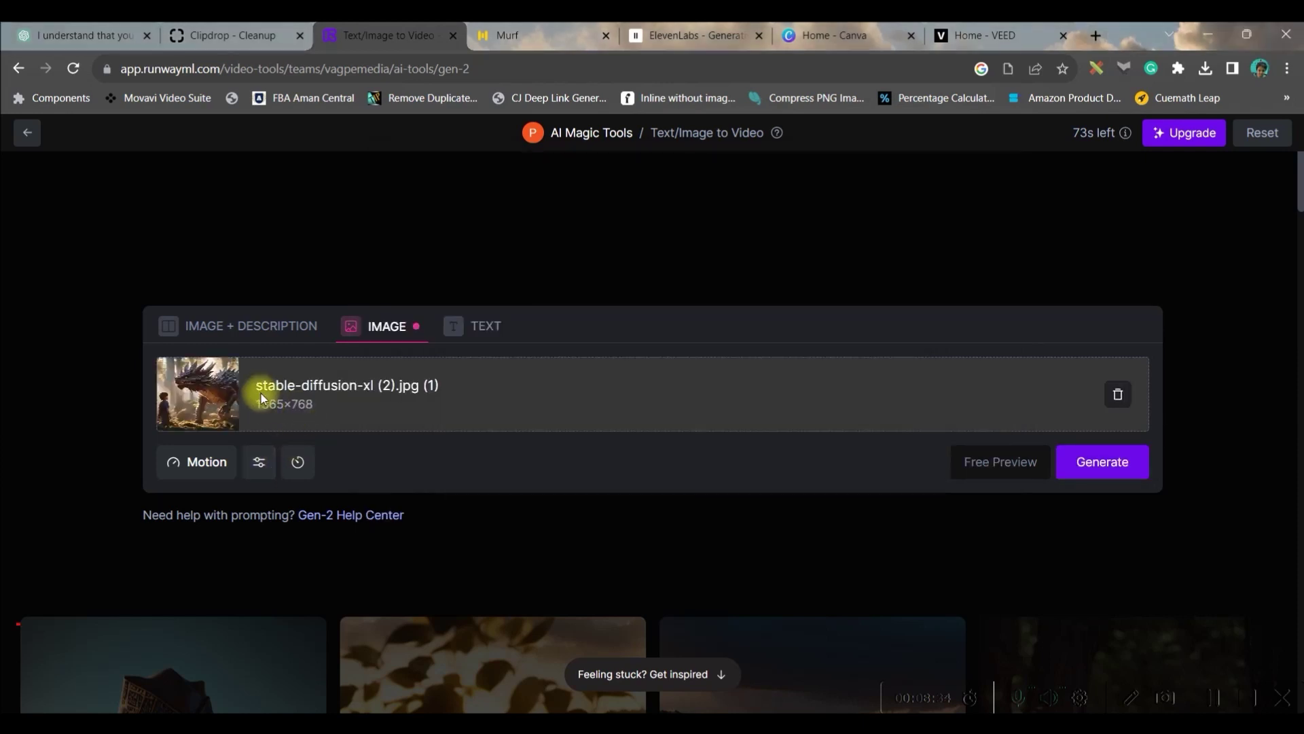
pyautogui.click(194, 458)
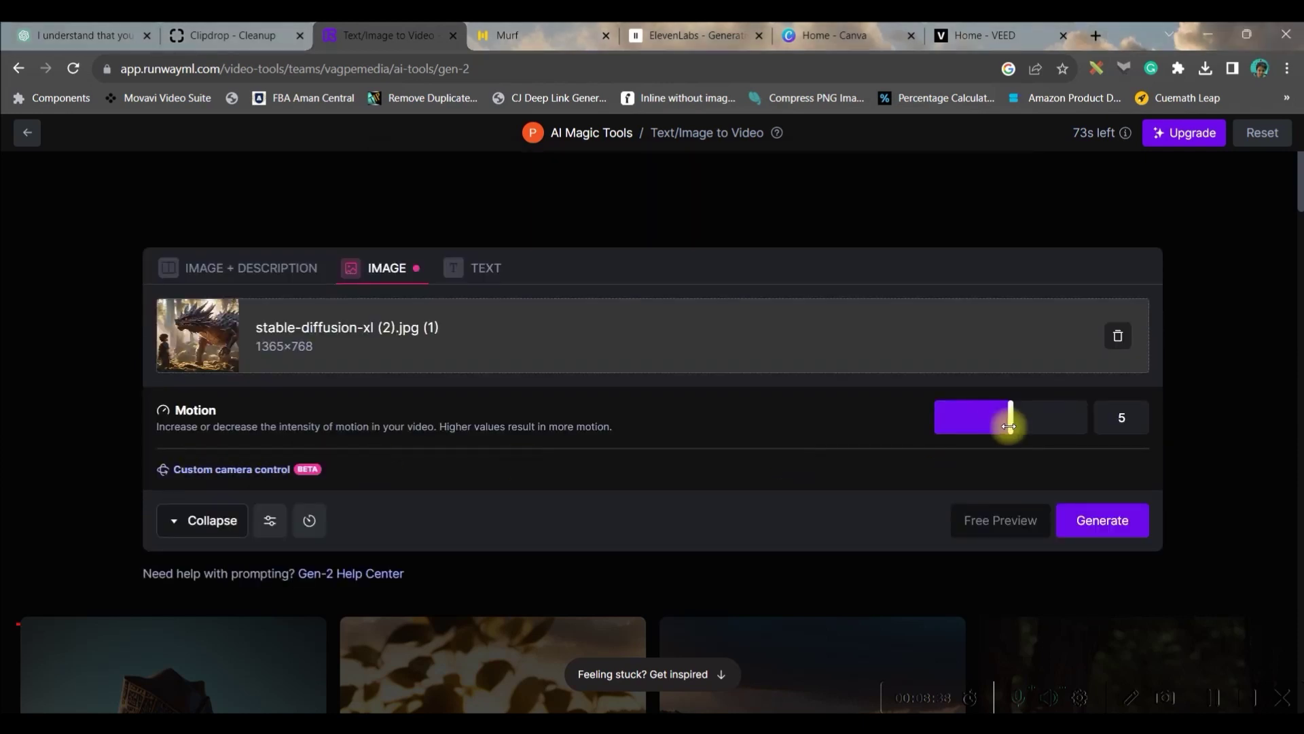
pyautogui.moveTo(1015, 424)
pyautogui.mouseDown()
pyautogui.moveTo(1054, 417)
pyautogui.moveTo(1010, 426)
pyautogui.mouseUp()
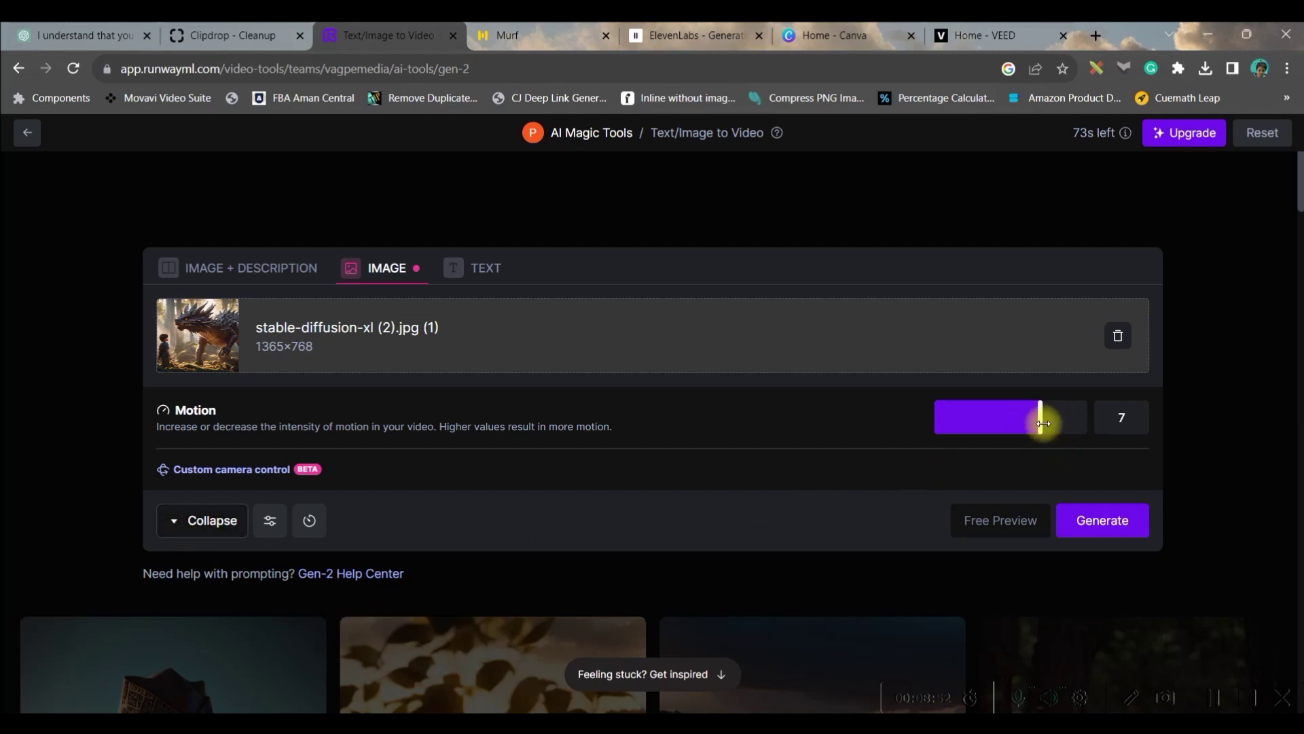
pyautogui.click(1104, 521)
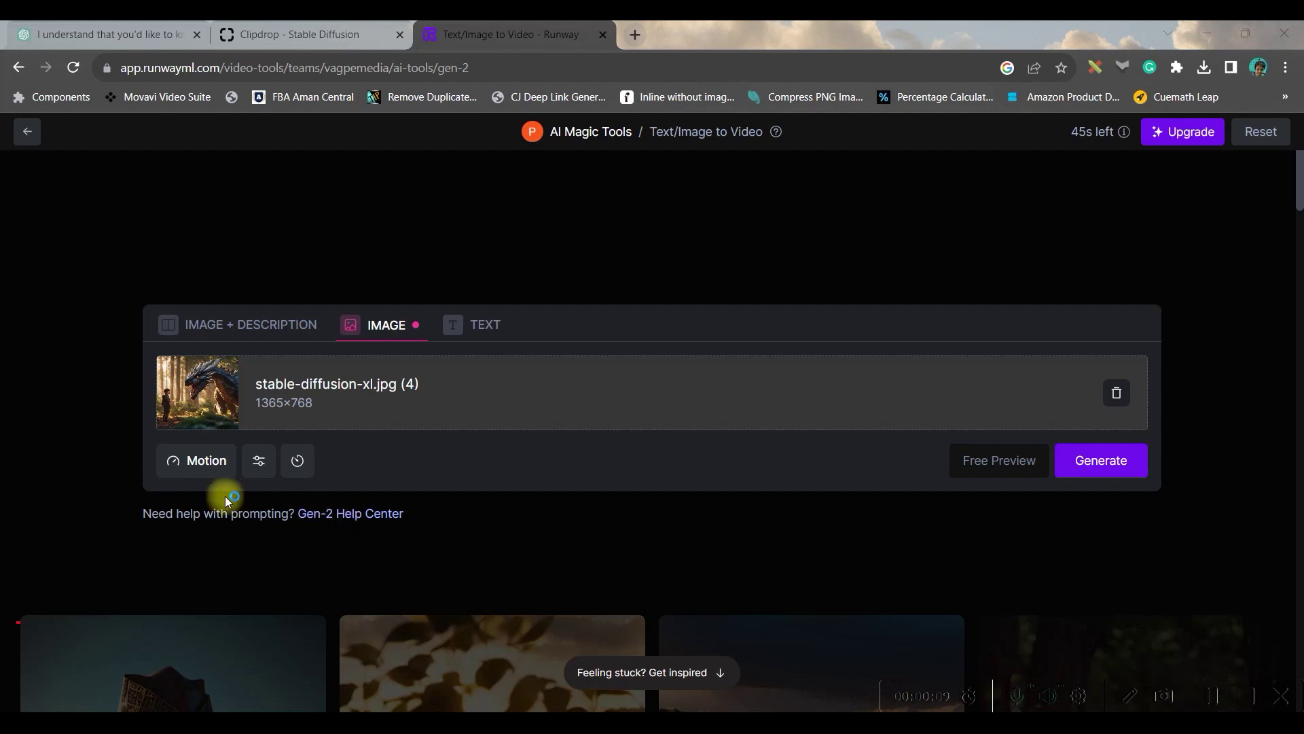
# Raise the forest dragon image's motion intensity from 5 to 6
pyautogui.click(199, 460)
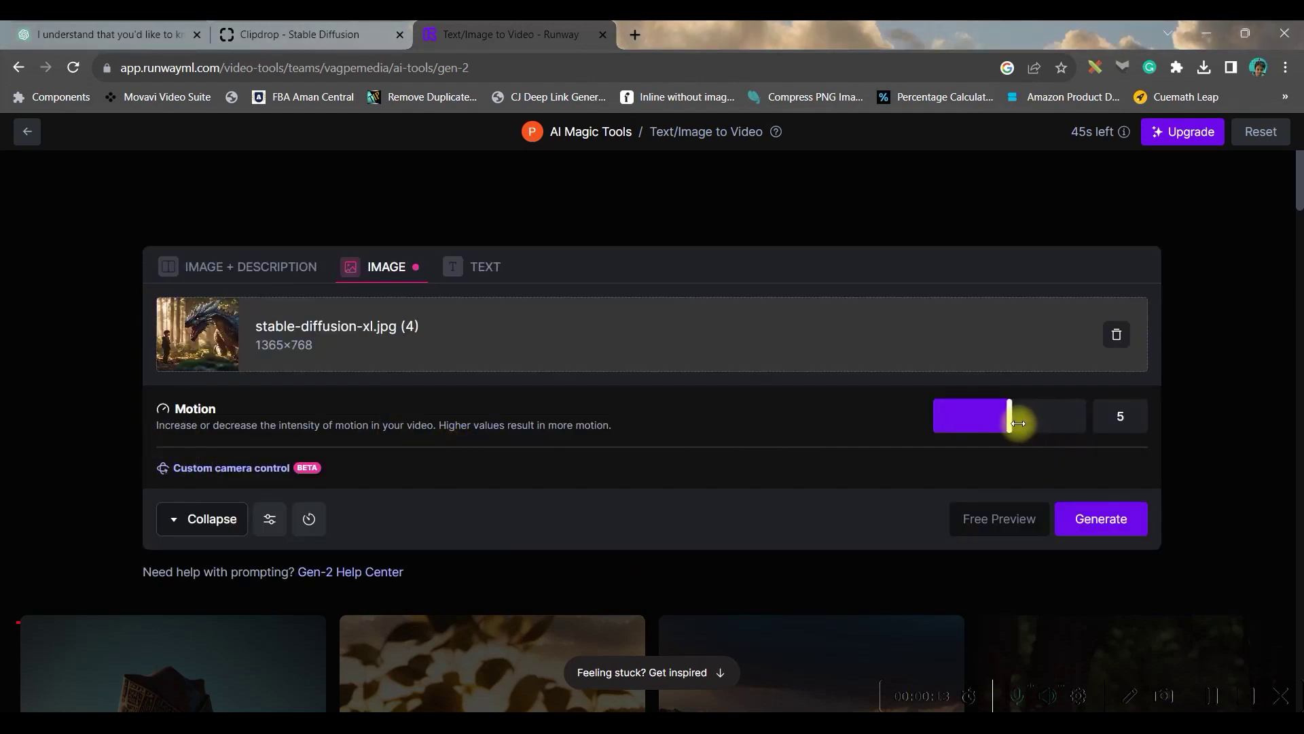
pyautogui.moveTo(1012, 419)
pyautogui.mouseDown()
pyautogui.moveTo(1038, 418)
pyautogui.moveTo(1024, 417)
pyautogui.mouseUp()
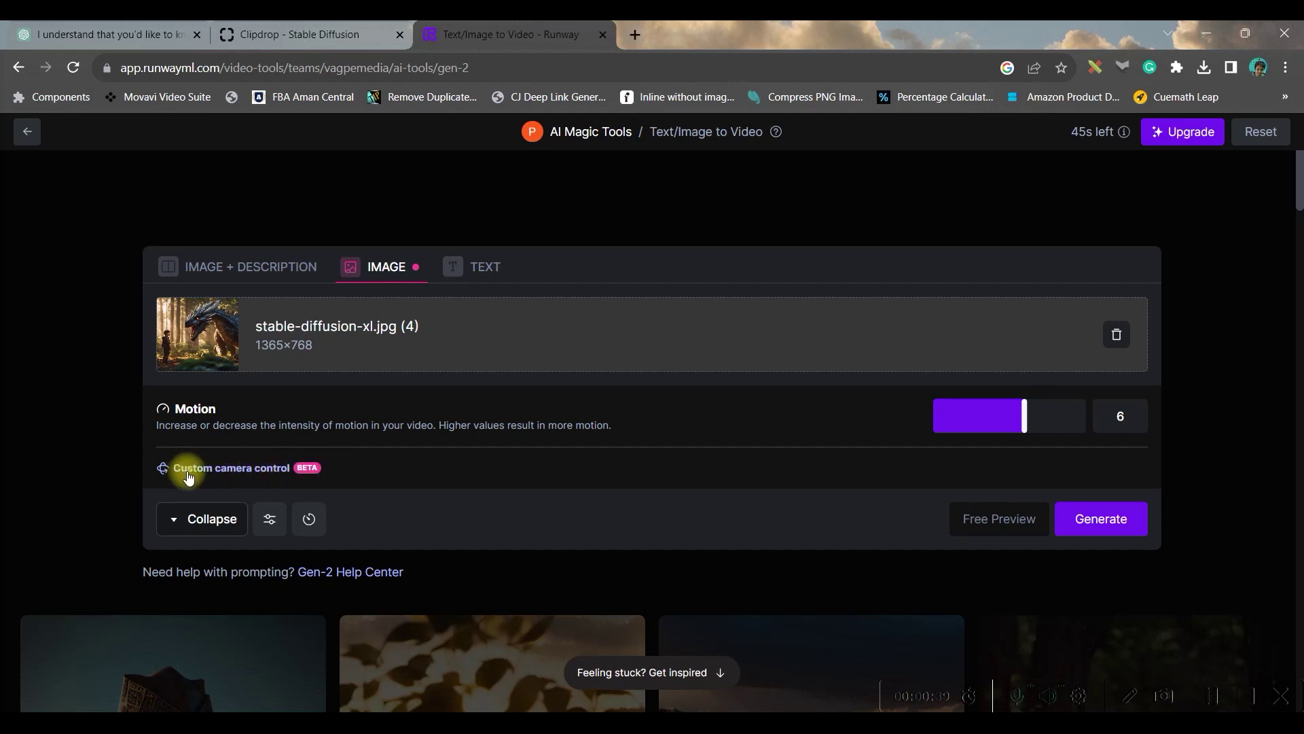
pyautogui.click(254, 469)
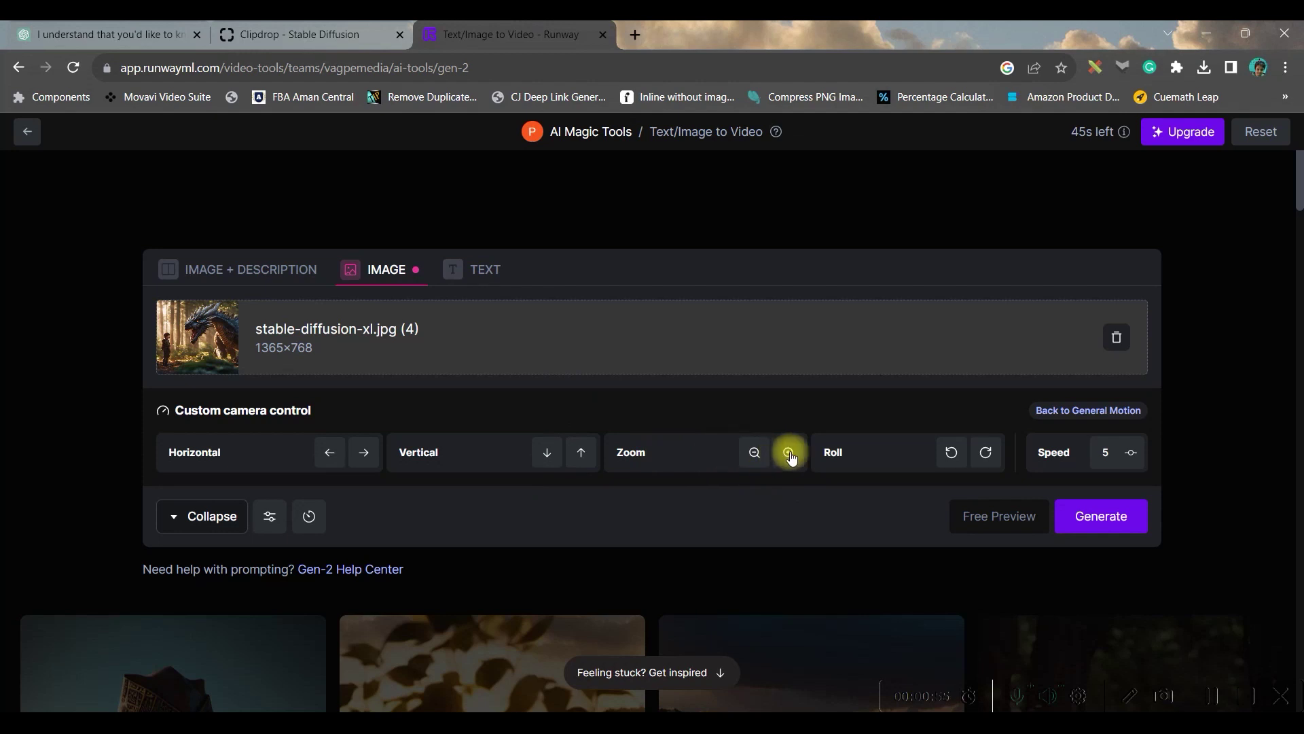
# Set a custom camera move of zoom in plus clockwise roll at speed 5, and generate the video
pyautogui.scroll(-1, 742, 451)
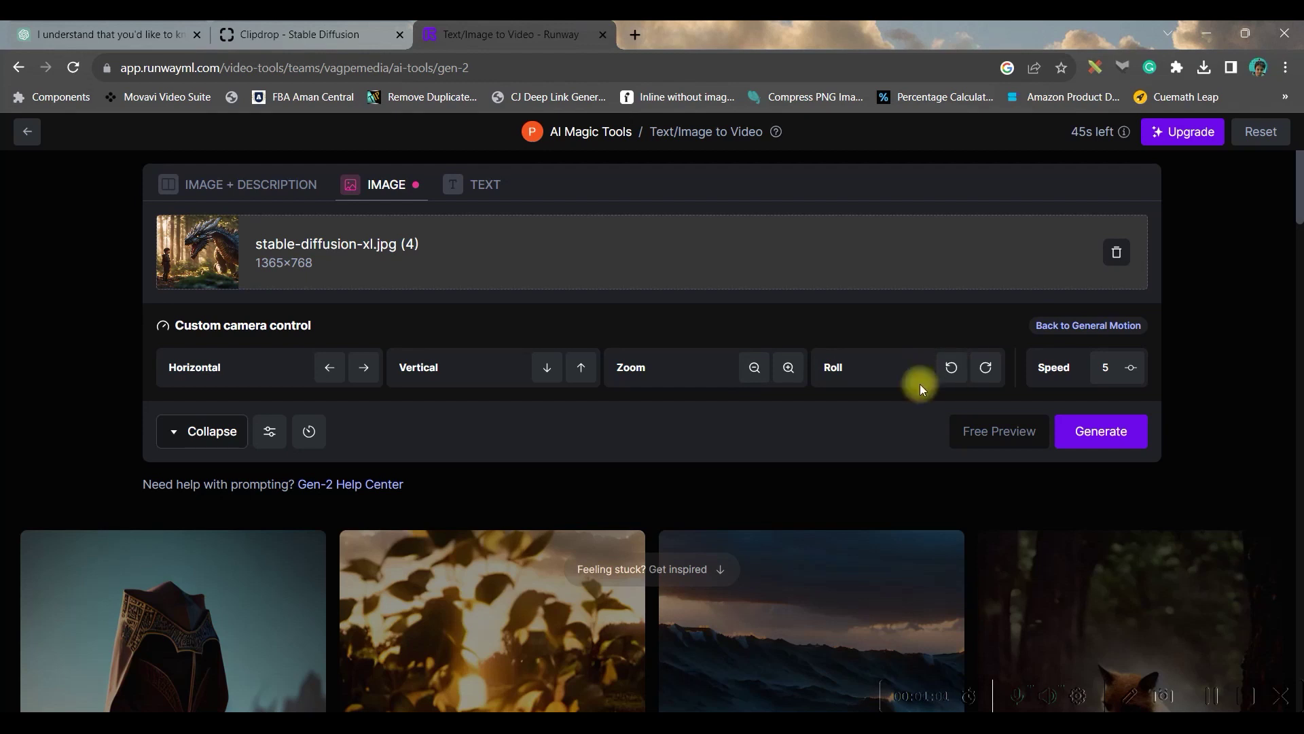
pyautogui.click(789, 369)
pyautogui.click(794, 370)
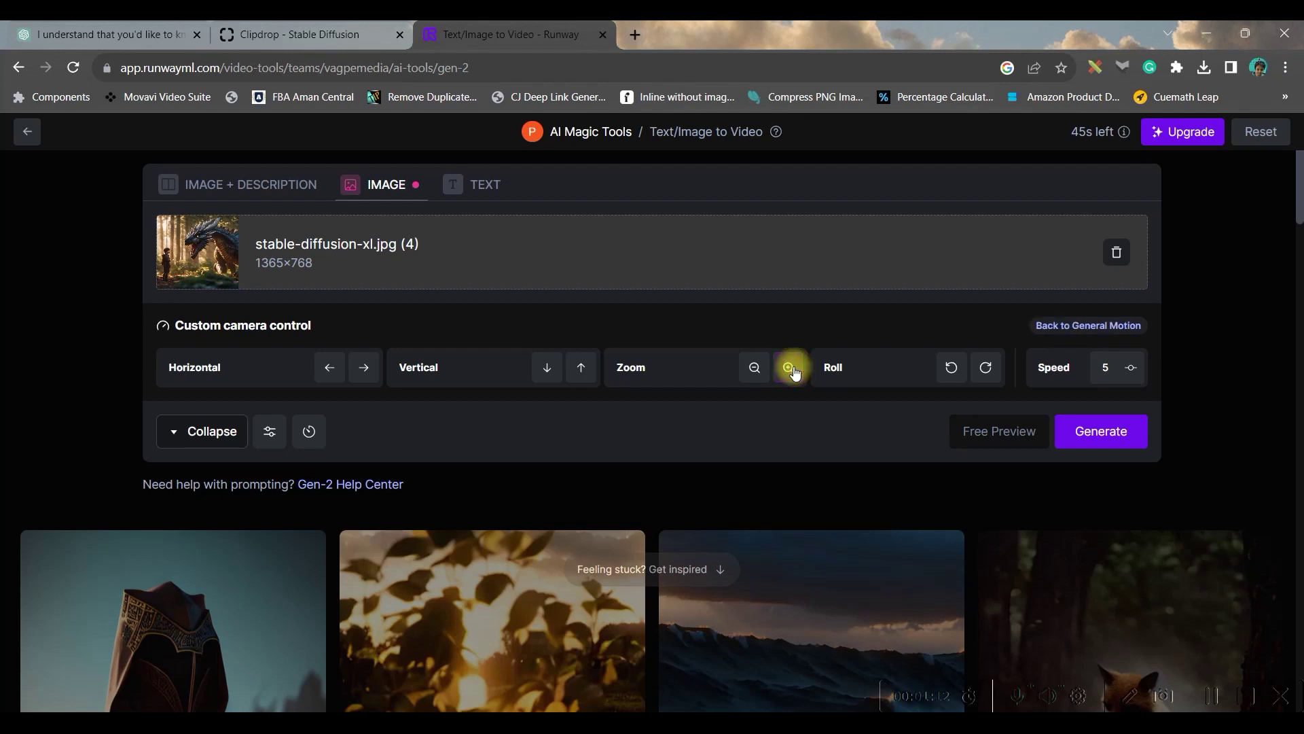
pyautogui.click(792, 369)
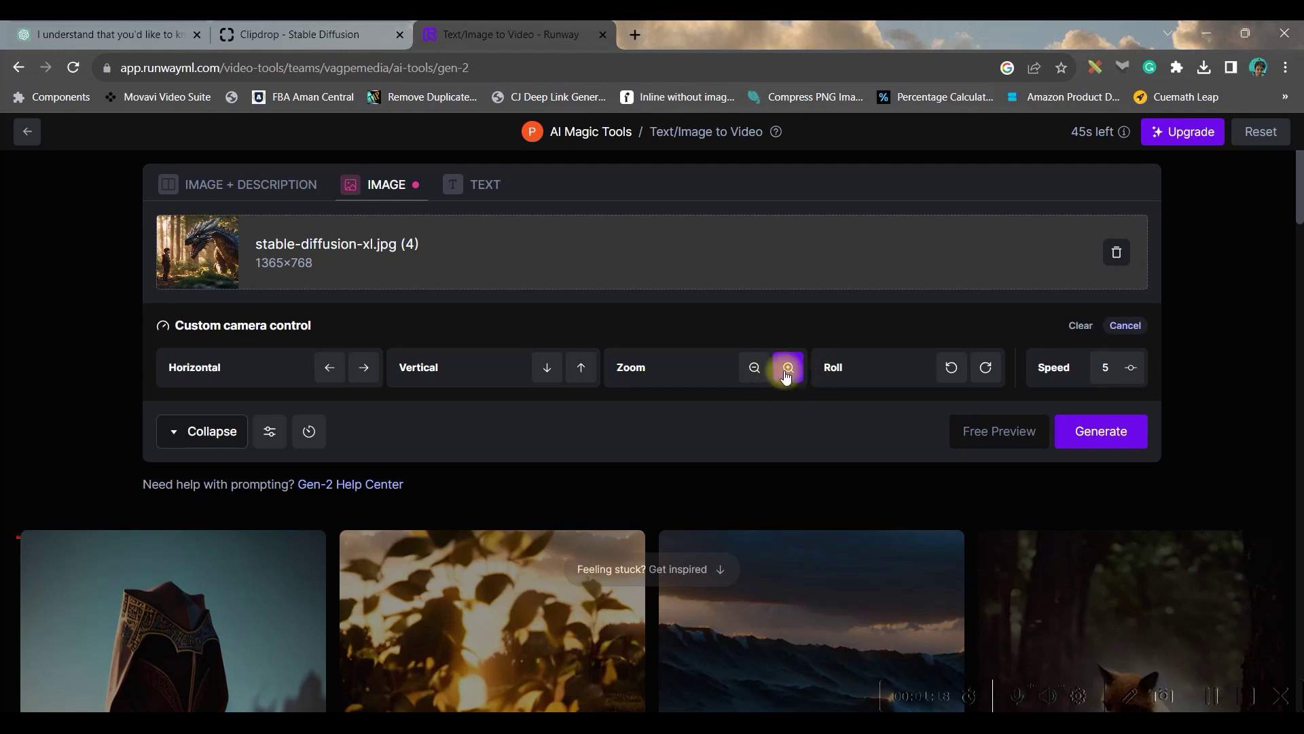
pyautogui.click(983, 372)
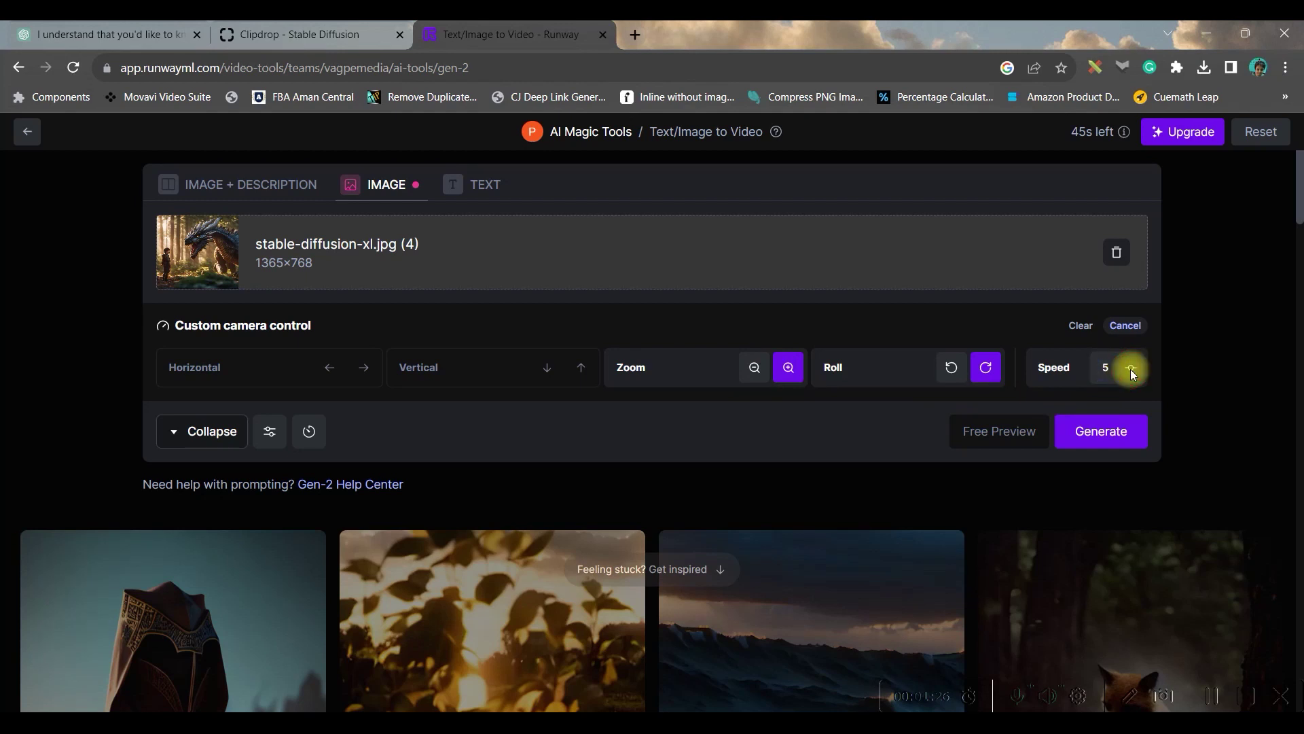
pyautogui.click(1106, 367)
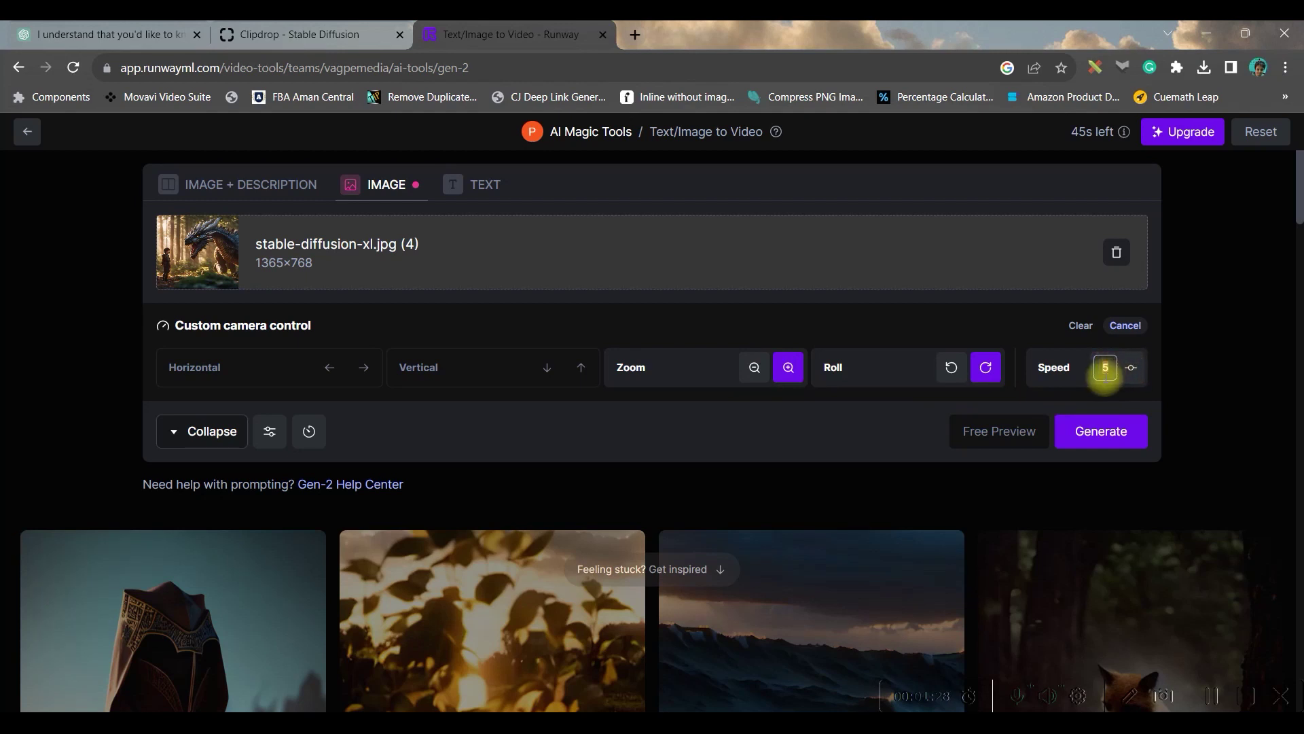
pyautogui.click(1119, 432)
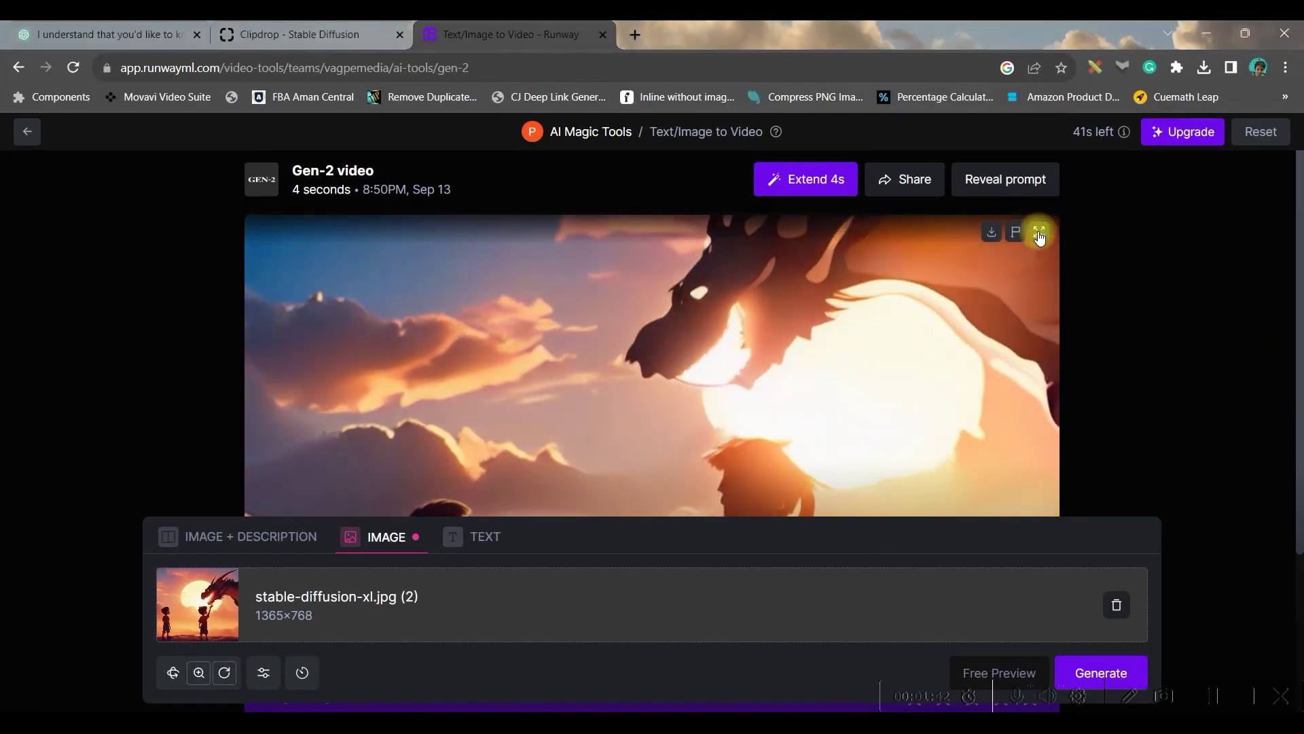
# Play the generated 4-second sunset dragon-and-boys Gen-2 video full screen
pyautogui.click(1039, 233)
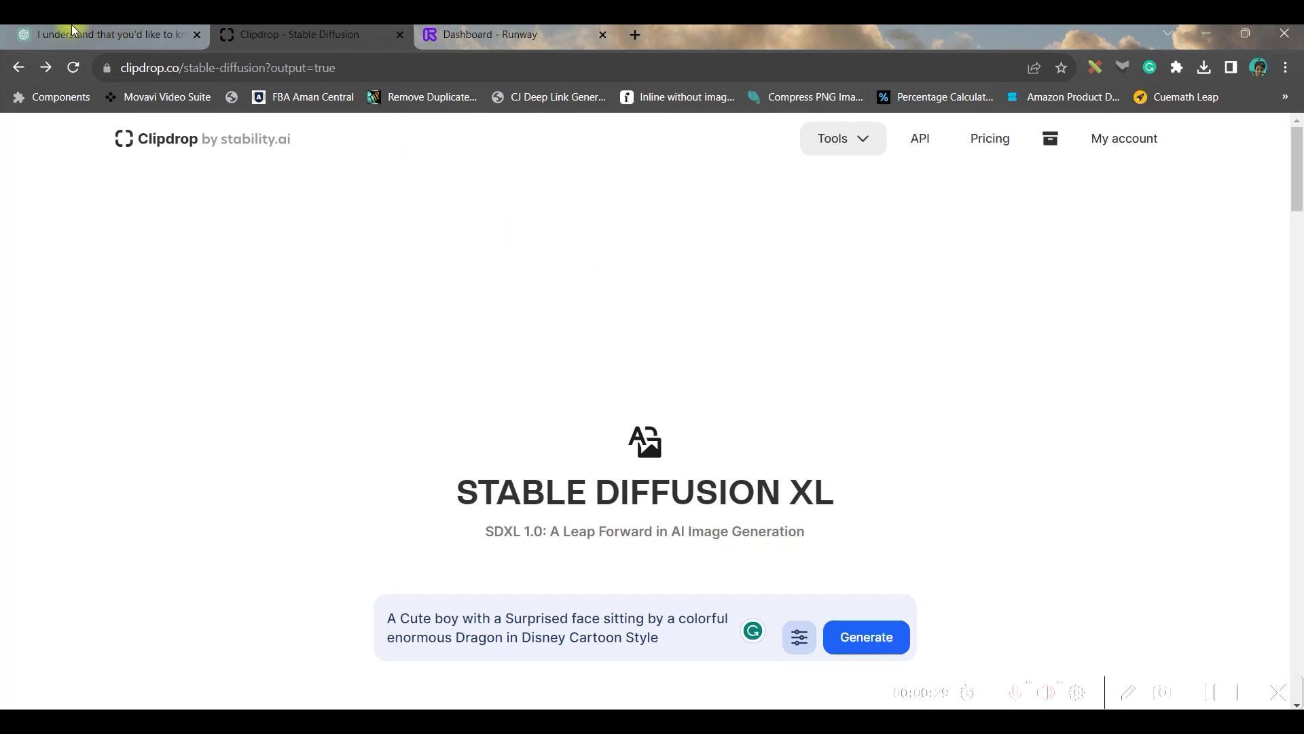
# Return to Clipdrop's Stable Diffusion XL prompt box holding the surprised-boy-and-colorful-dragon Disney Cartoon Style prompt
pyautogui.click(90, 41)
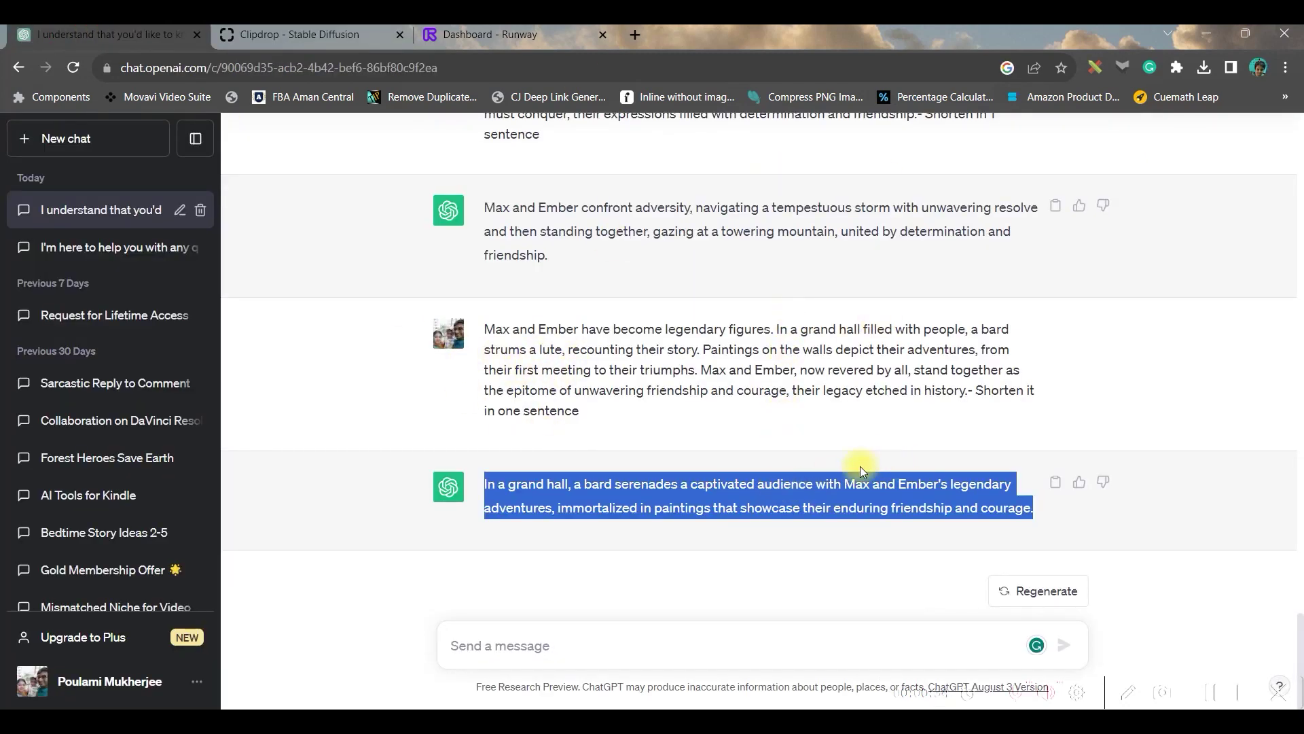
pyautogui.click(257, 33)
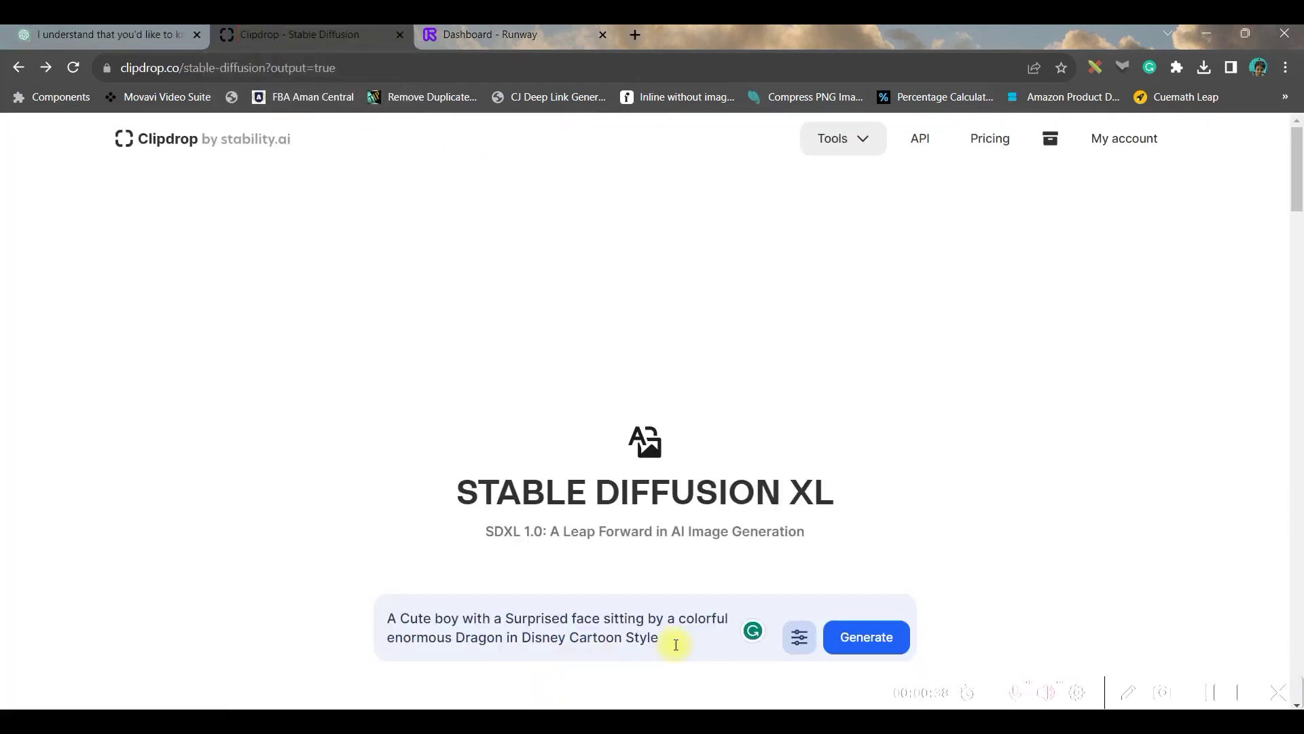
pyautogui.moveTo(676, 644); pyautogui.dragTo(355, 603)
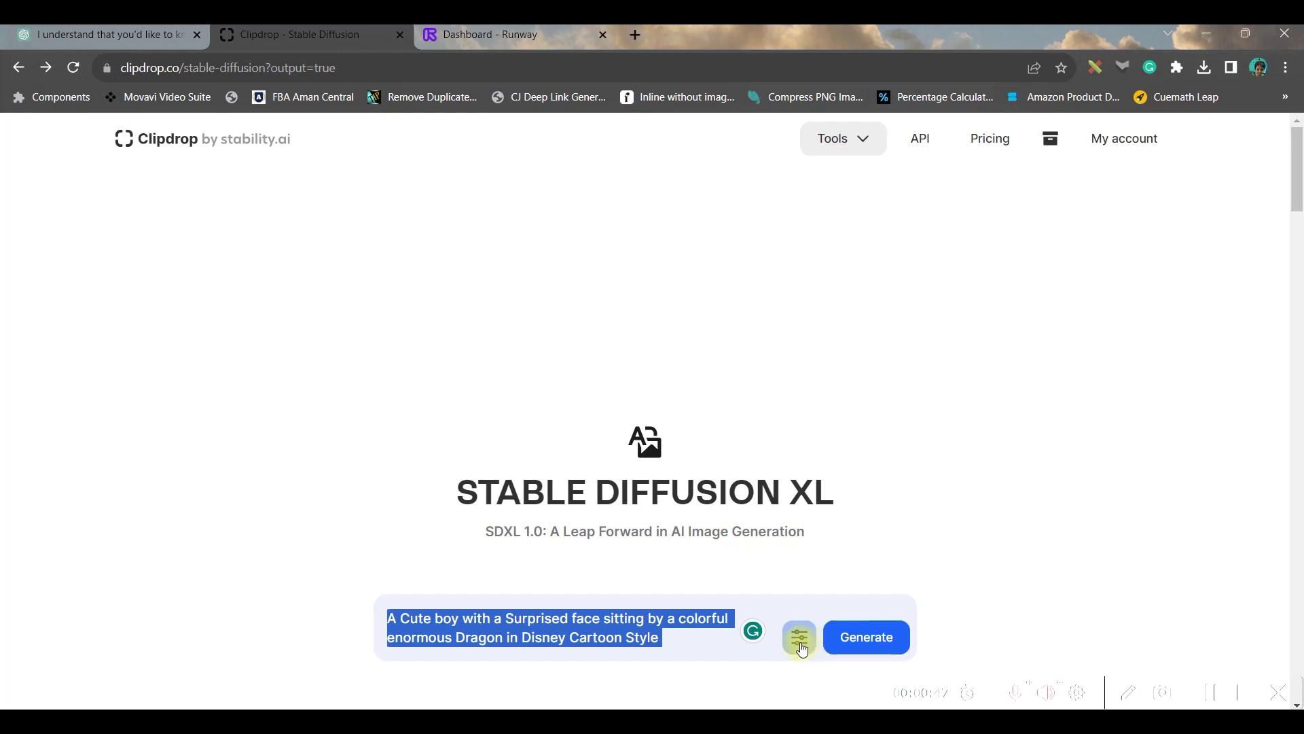
pyautogui.click(560, 39)
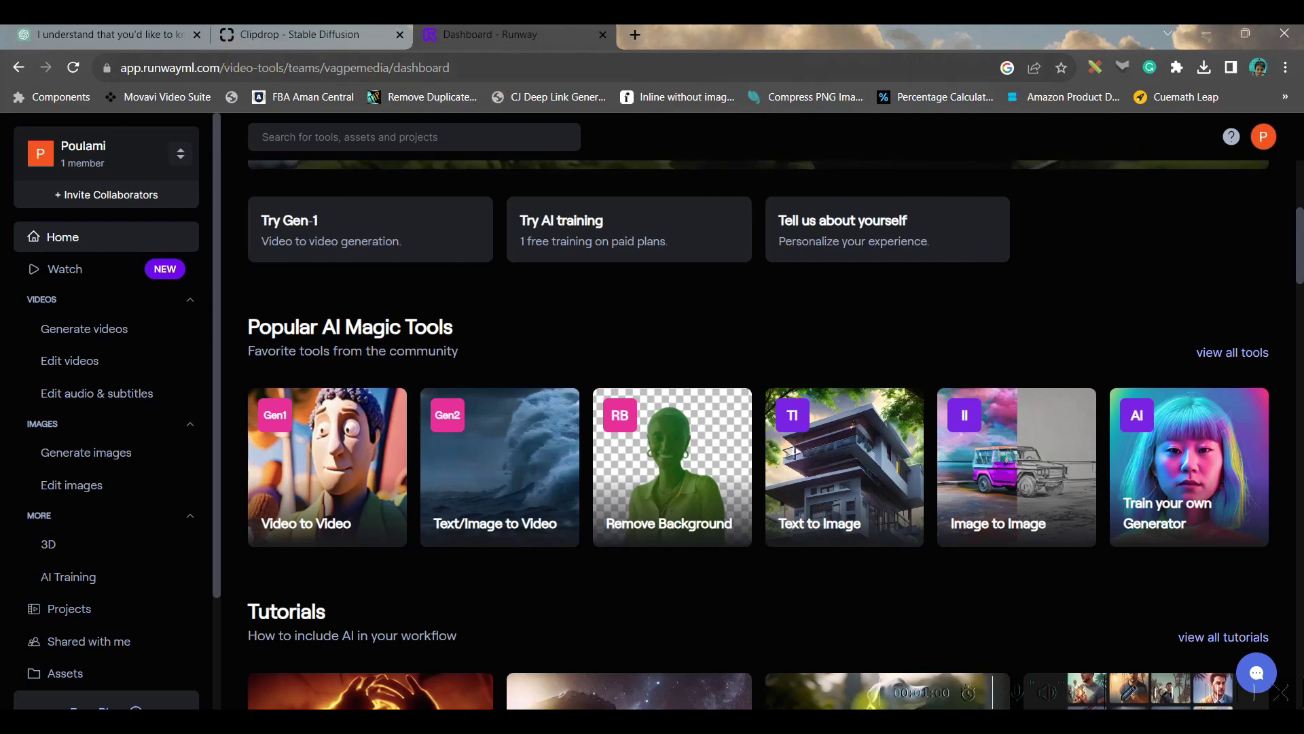
pyautogui.click(870, 707)
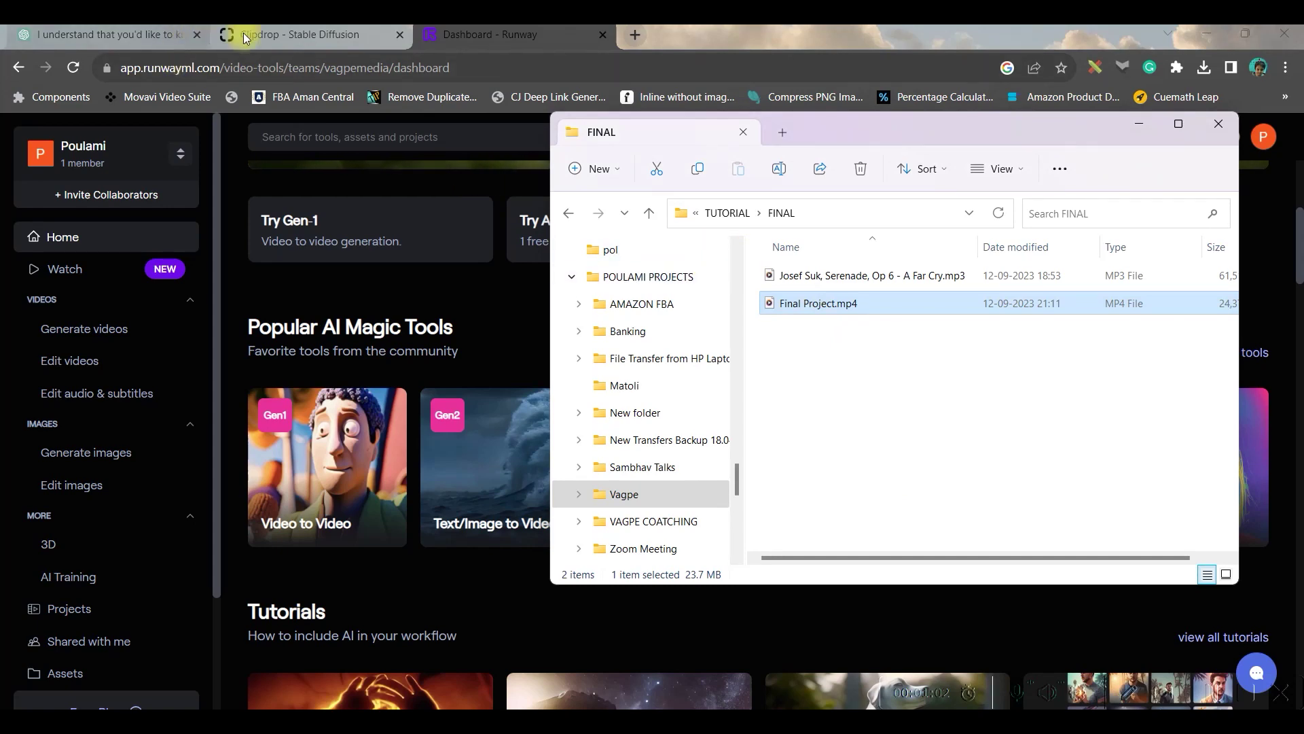
pyautogui.click(292, 34)
pyautogui.click(706, 641)
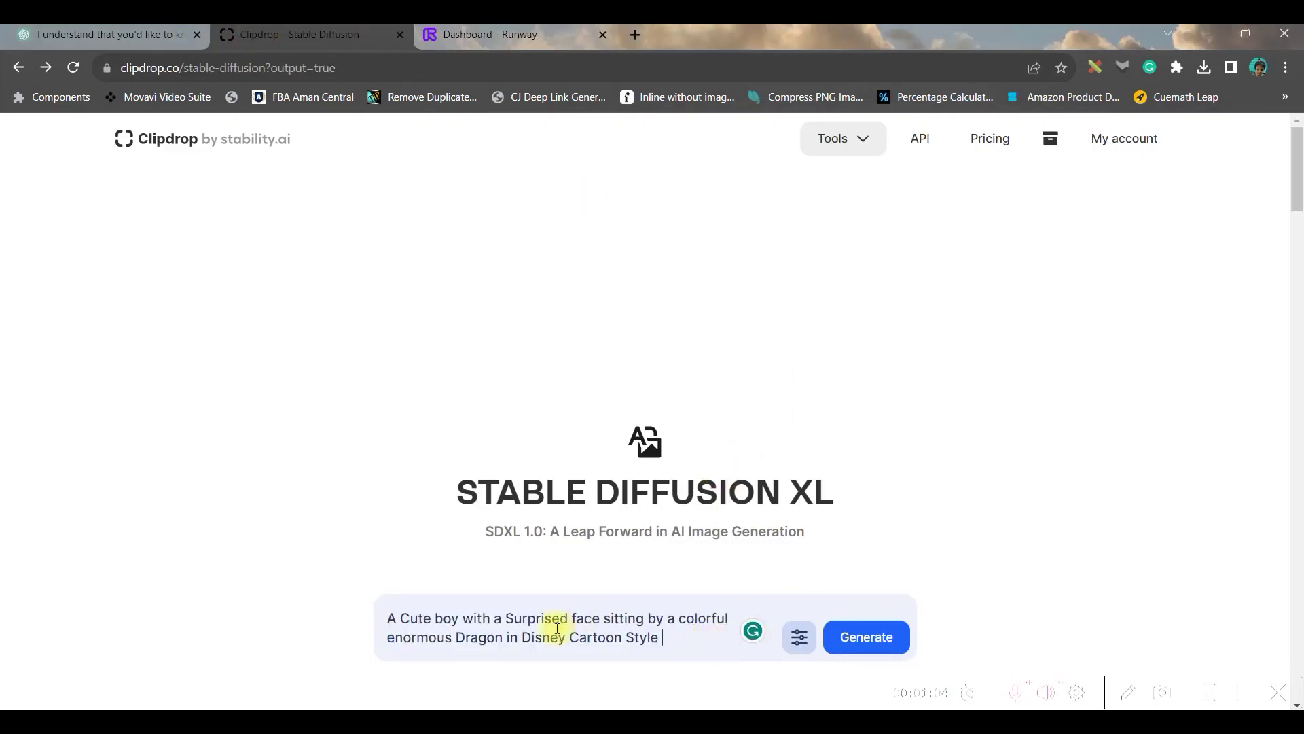
# Review Clipdrop's aspect ratio and style options, then generate 16:9 images from the boy-and-dragon prompt
pyautogui.click(801, 640)
pyautogui.scroll(-5, 724, 576)
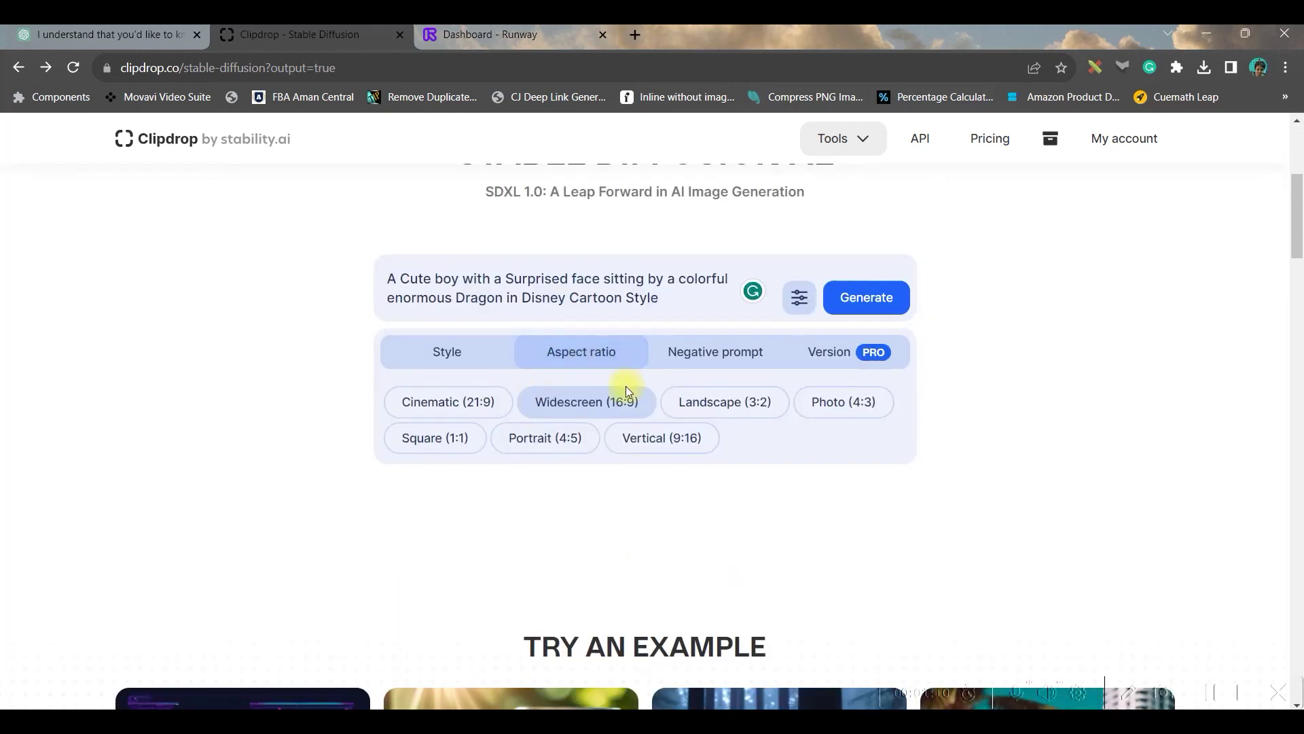
pyautogui.click(451, 348)
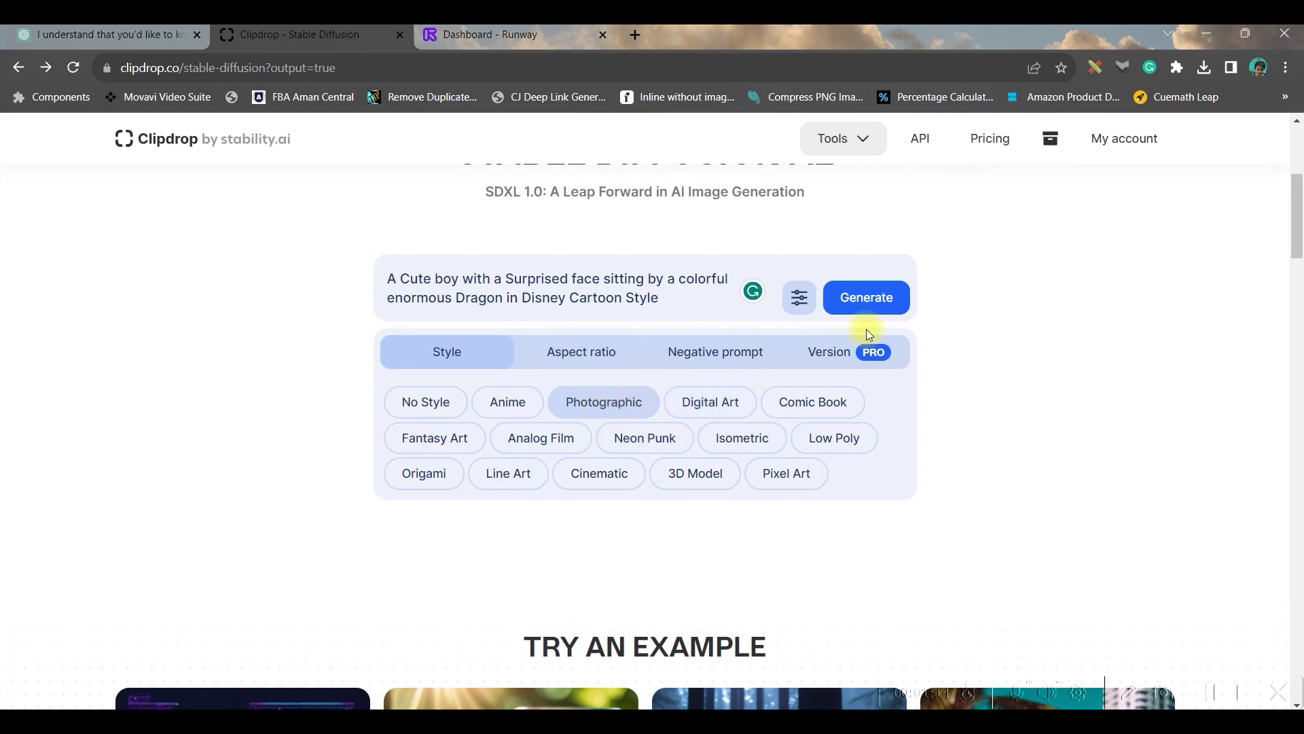
pyautogui.click(890, 309)
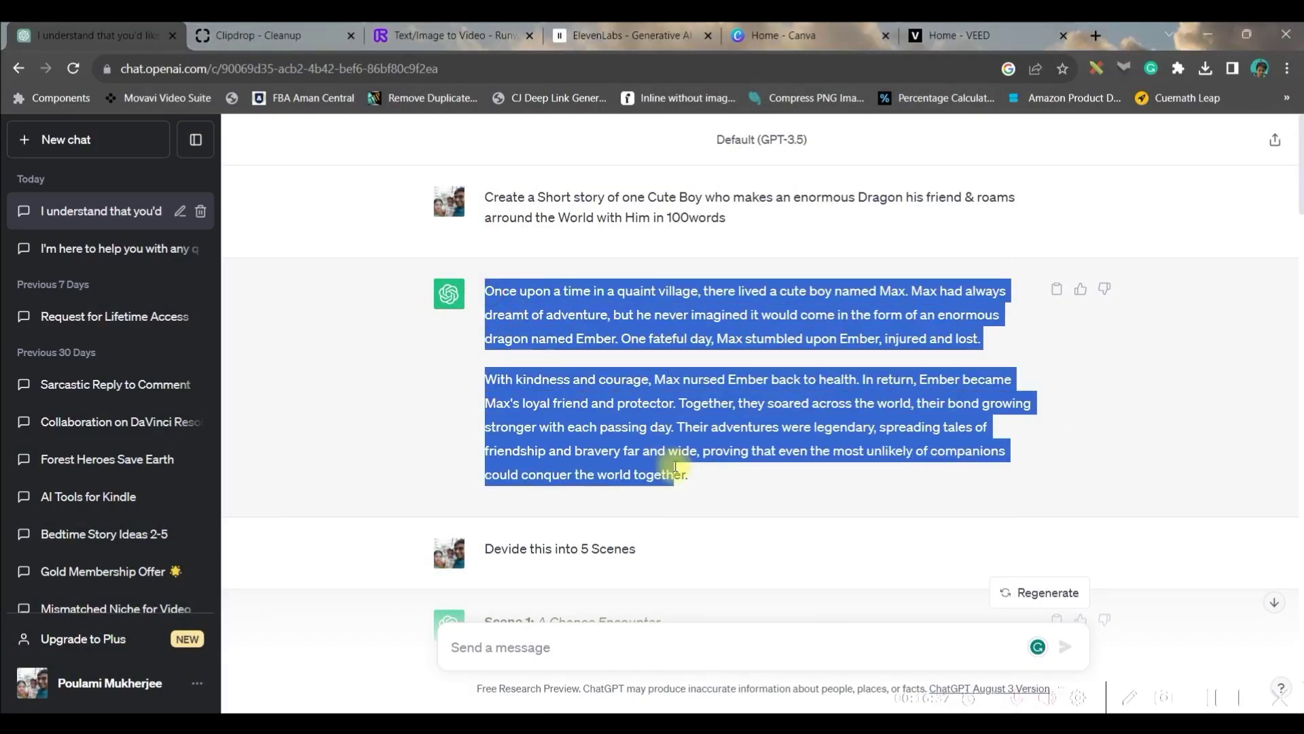
# Replace the ElevenLabs speech synthesis text with the Max and Ember story
pyautogui.click(632, 35)
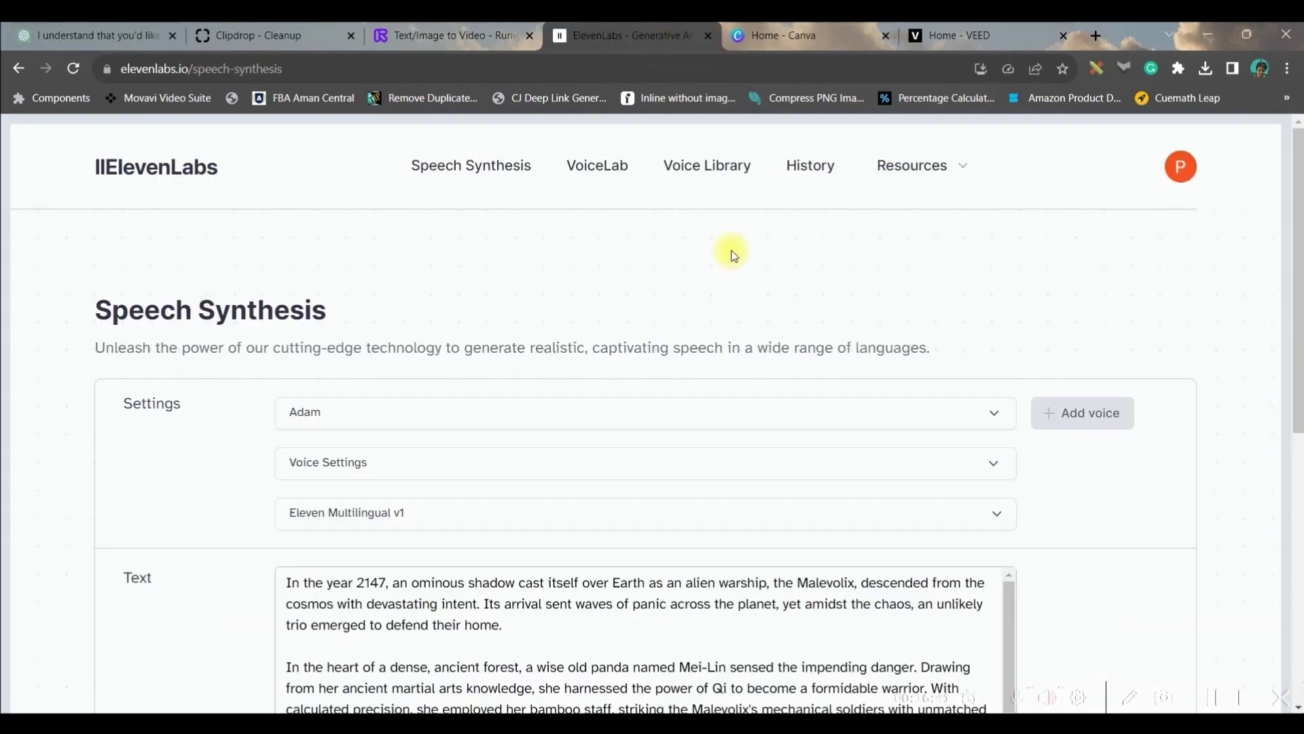
pyautogui.scroll(-3, 361, 500)
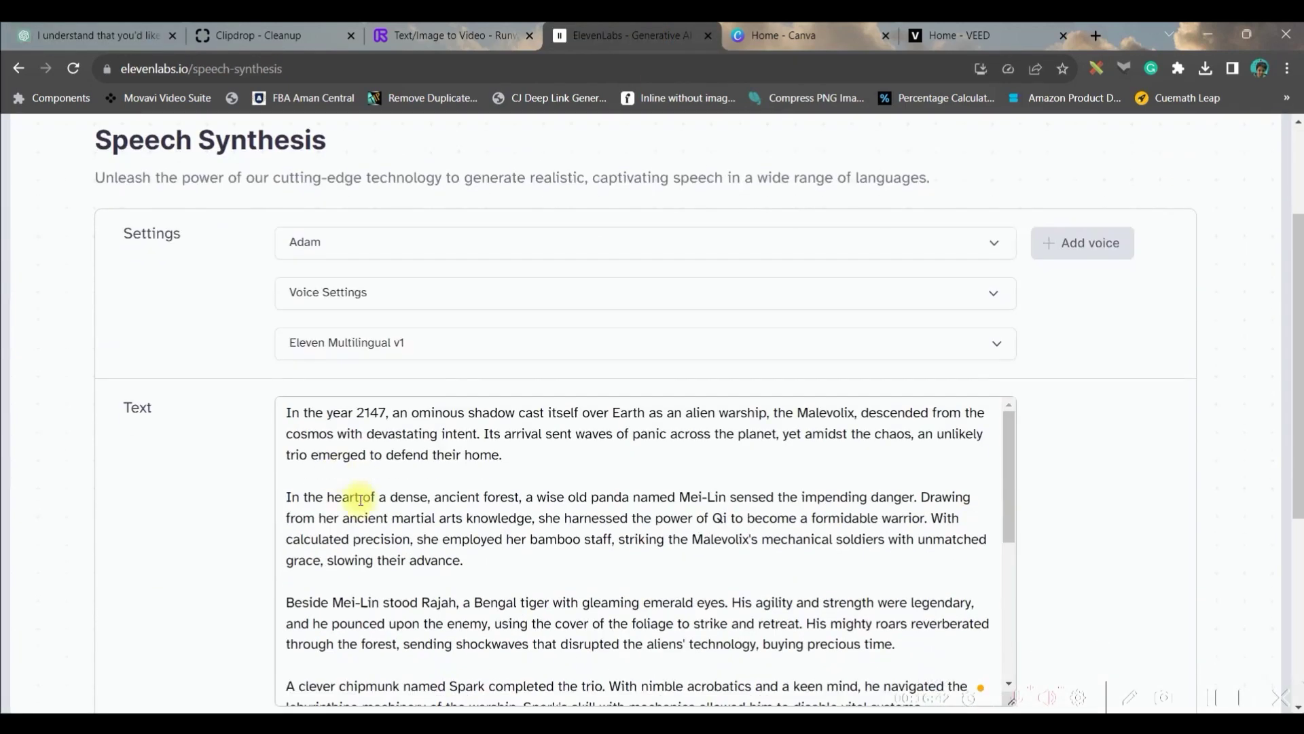
pyautogui.click(286, 412)
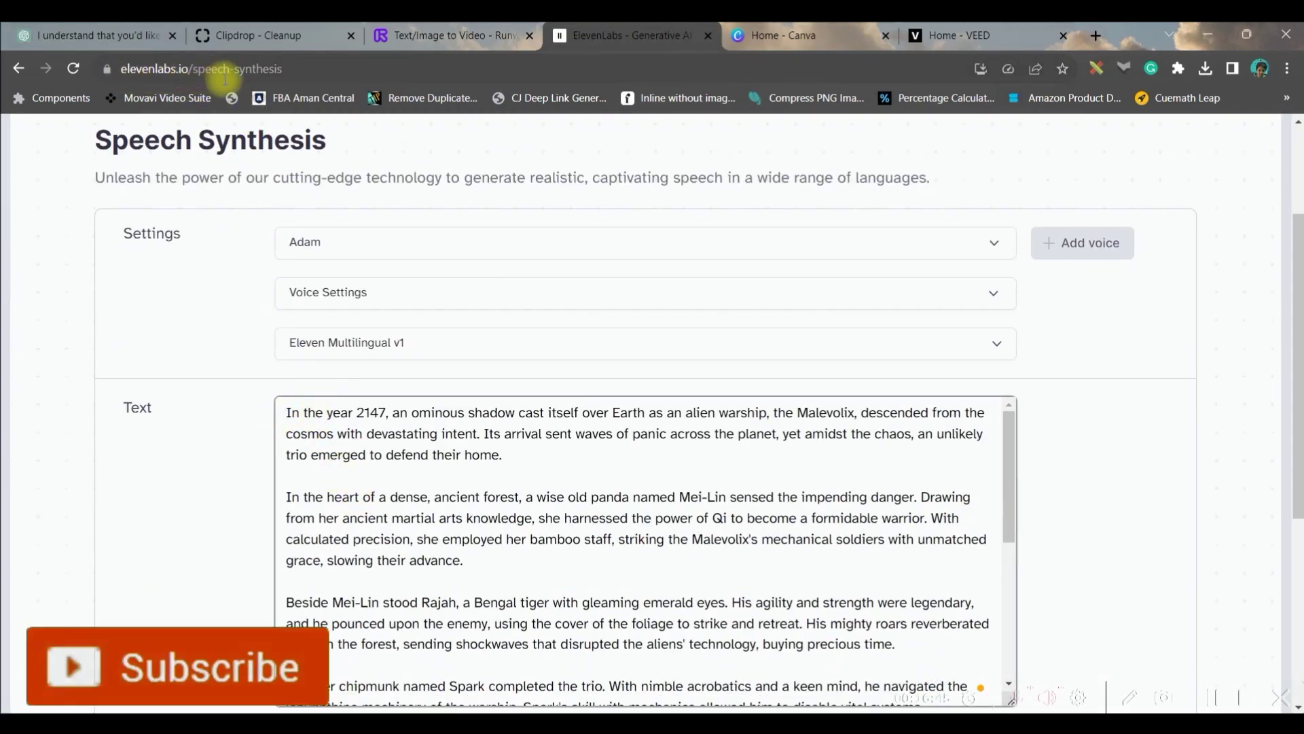
pyautogui.hotkey('ctrl', 'a')
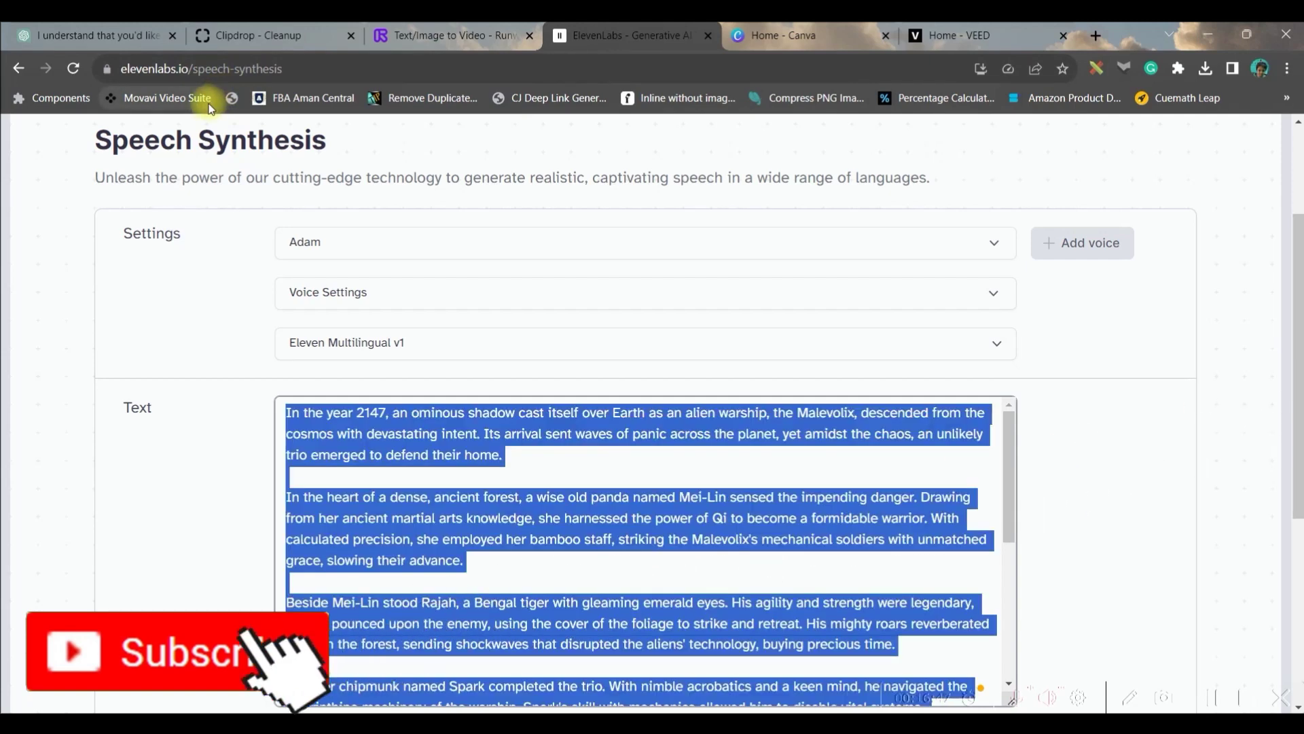
pyautogui.write("Once upon a time in a quaint village, there lived a cute boy named Max. Max had always dreamt of adventure, but he never imagined it would come in the form of an enormous dragon named Ember. One fateful day, Max stumbled upon Ember, injured and lost.  With kindness and courage, Max nursed Ember back to health. In return, Ember became Max's loyal friend and protector. Together, they soared across the world, their bond growing stronger with each passing day. Their adventures were legendary, spreading tales of friendship and bravery far and wide, proving that even the most unlikely of companions could conquer the world together.")
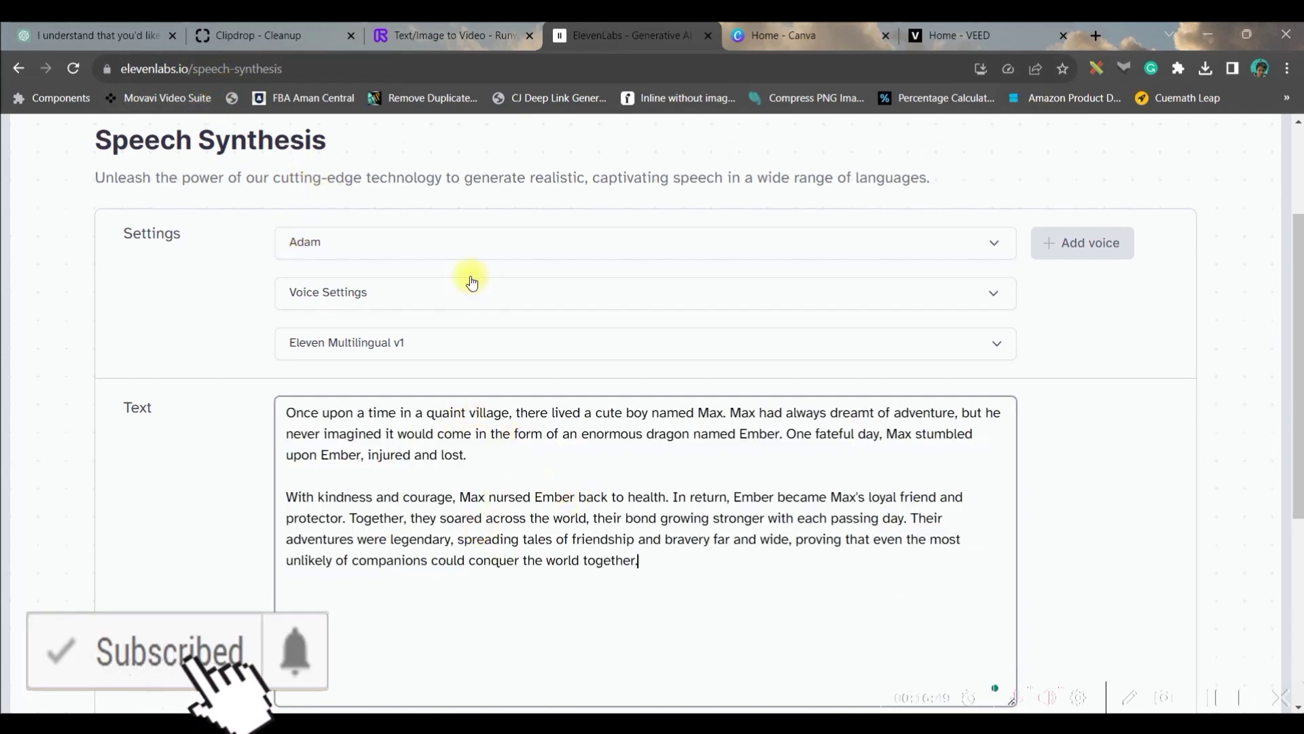
# Generate the narration with the Bella voice and download it as an MP3
pyautogui.click(446, 241)
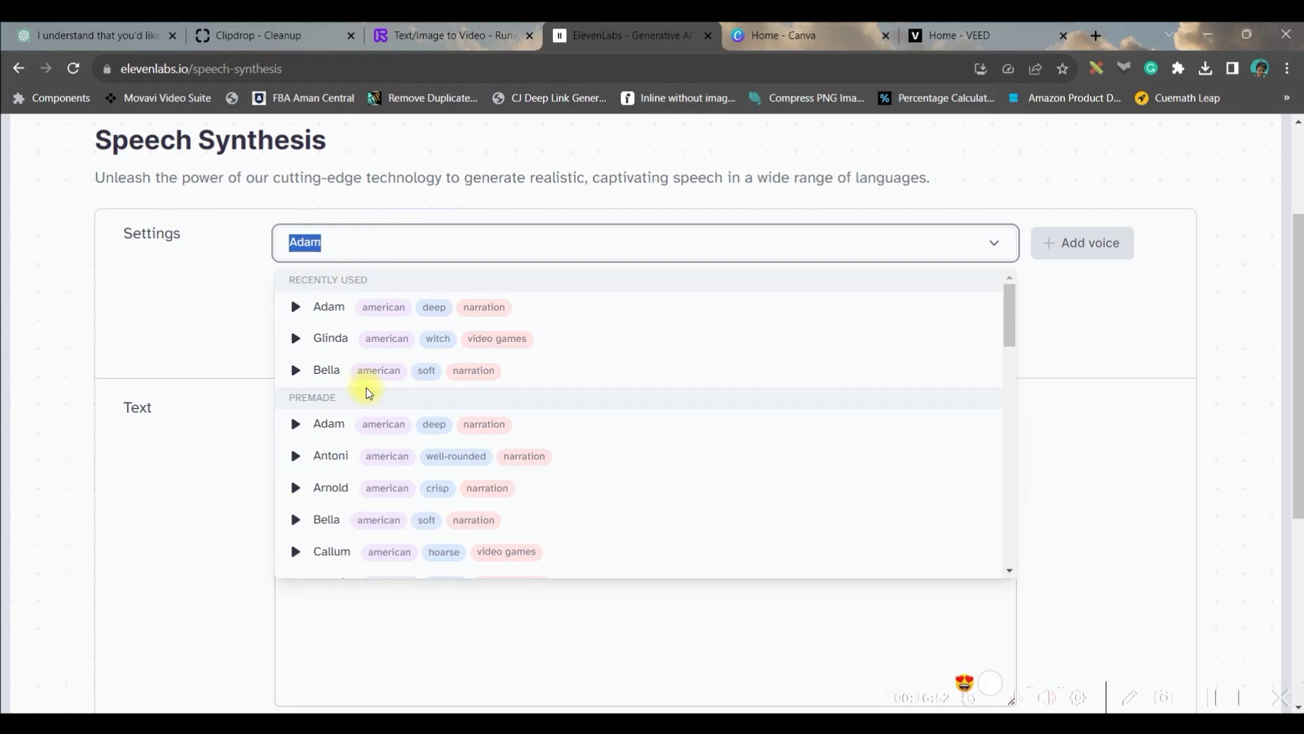
pyautogui.click(335, 521)
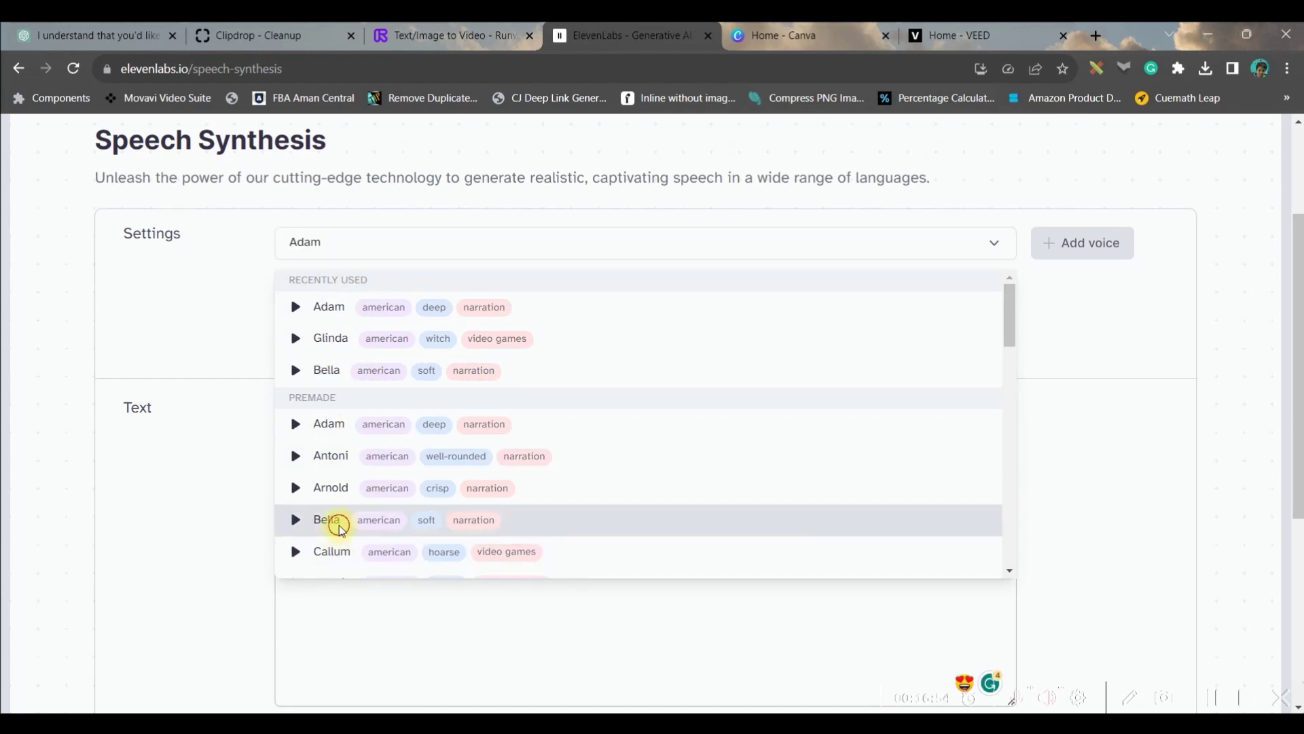
pyautogui.scroll(-5, 523, 364)
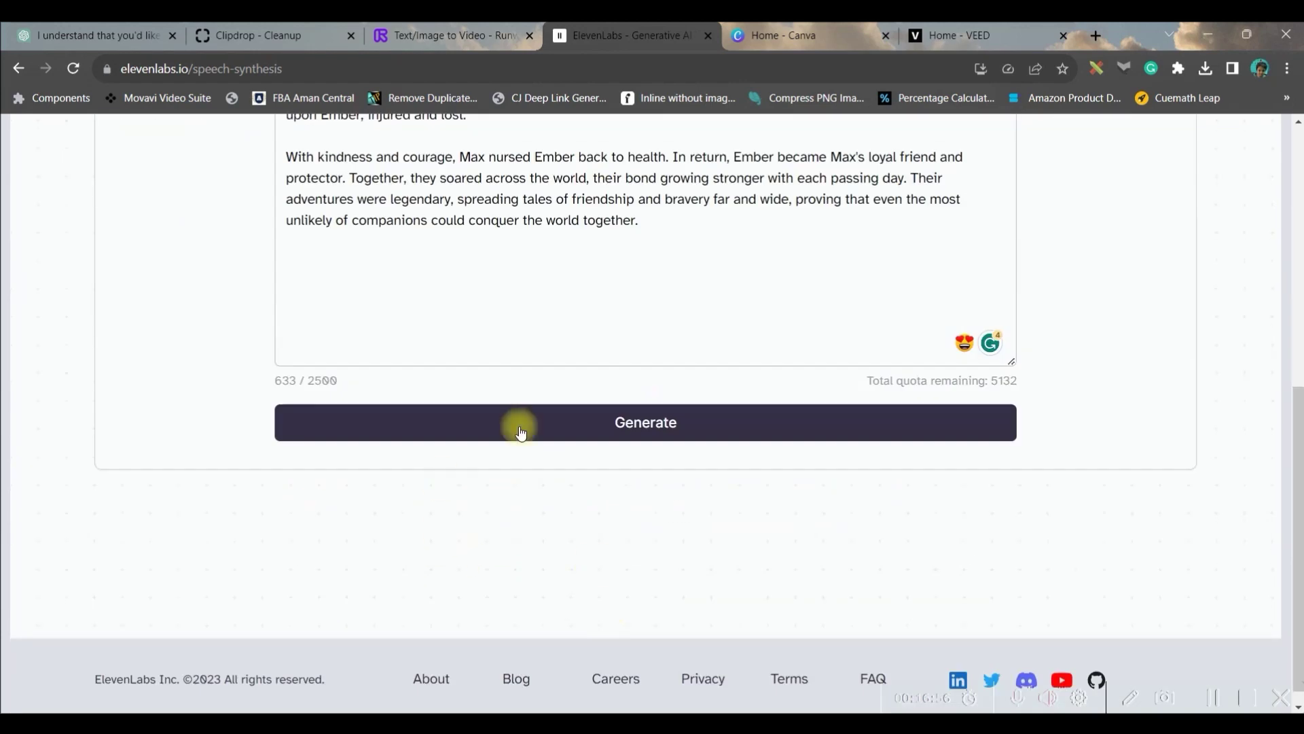
pyautogui.click(604, 425)
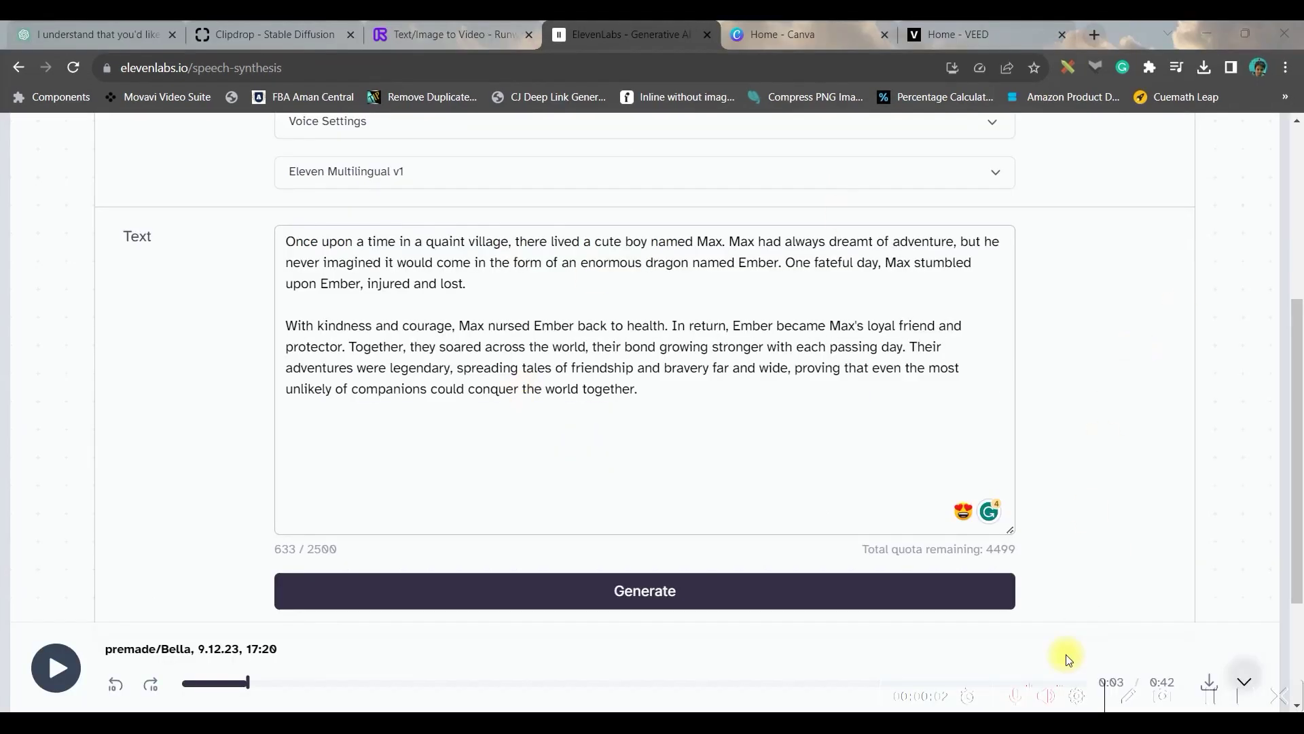
pyautogui.scroll(-3, 1200, 553)
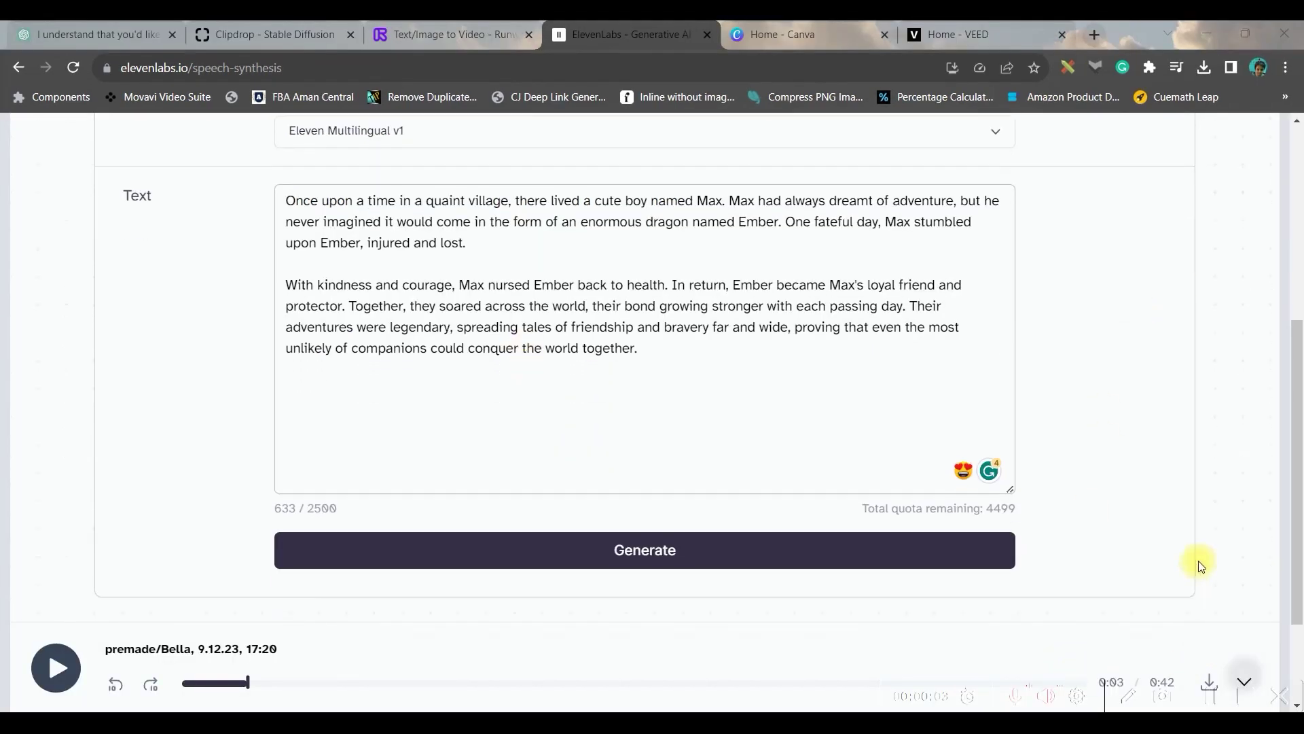
pyautogui.click(1211, 685)
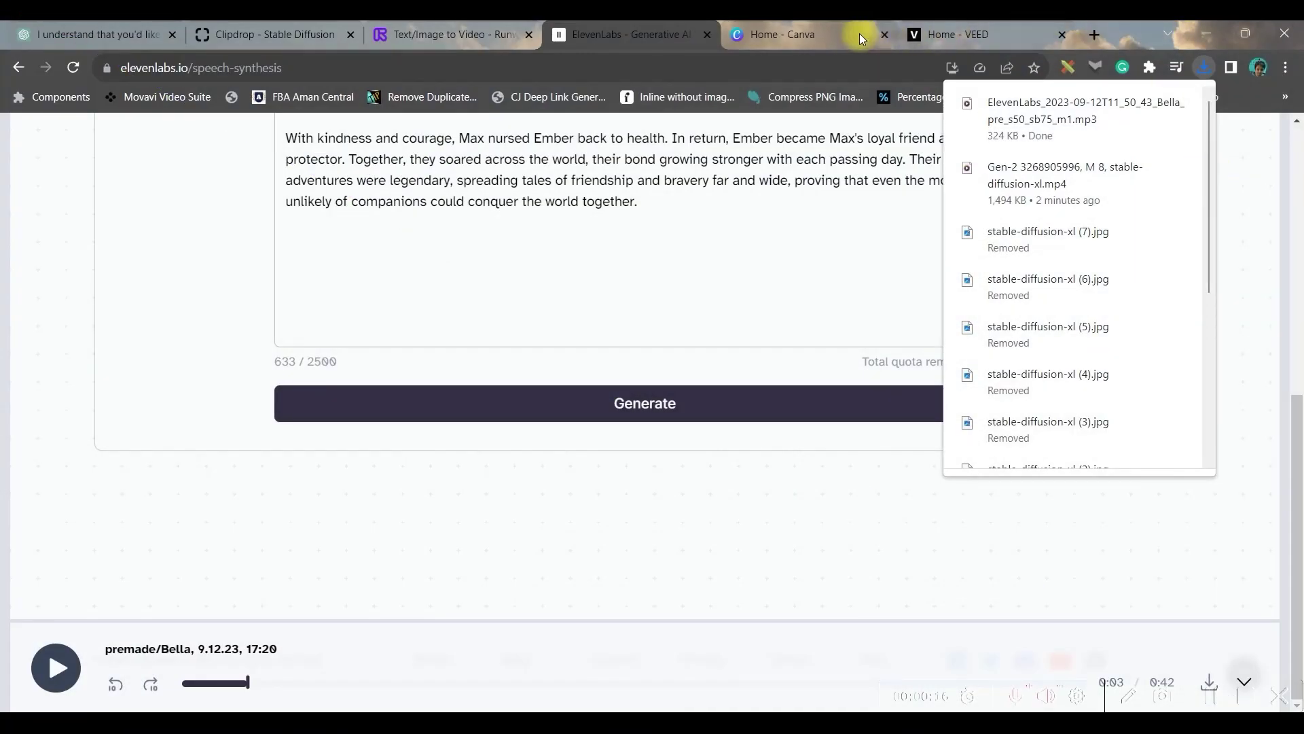
pyautogui.click(838, 35)
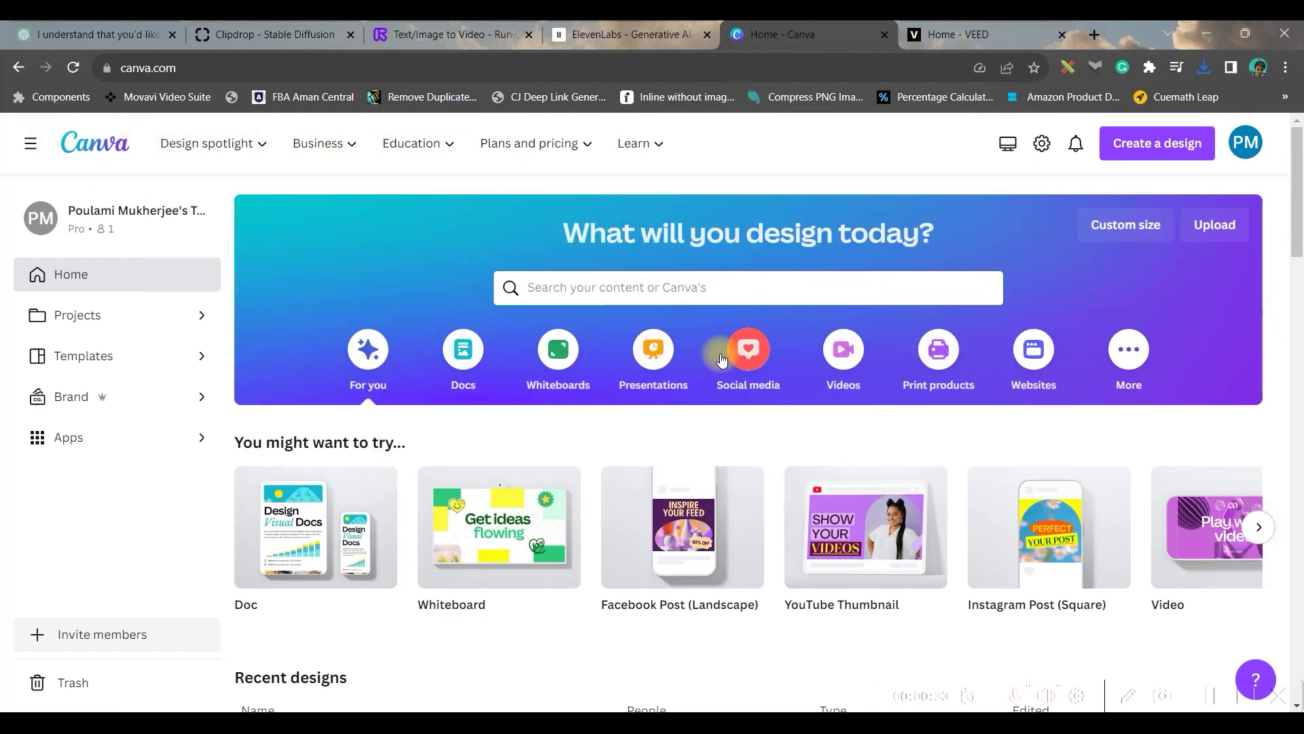
# Create a new blank YouTube Video design by searching 'YouTube Video' in Create a design
pyautogui.click(1175, 149)
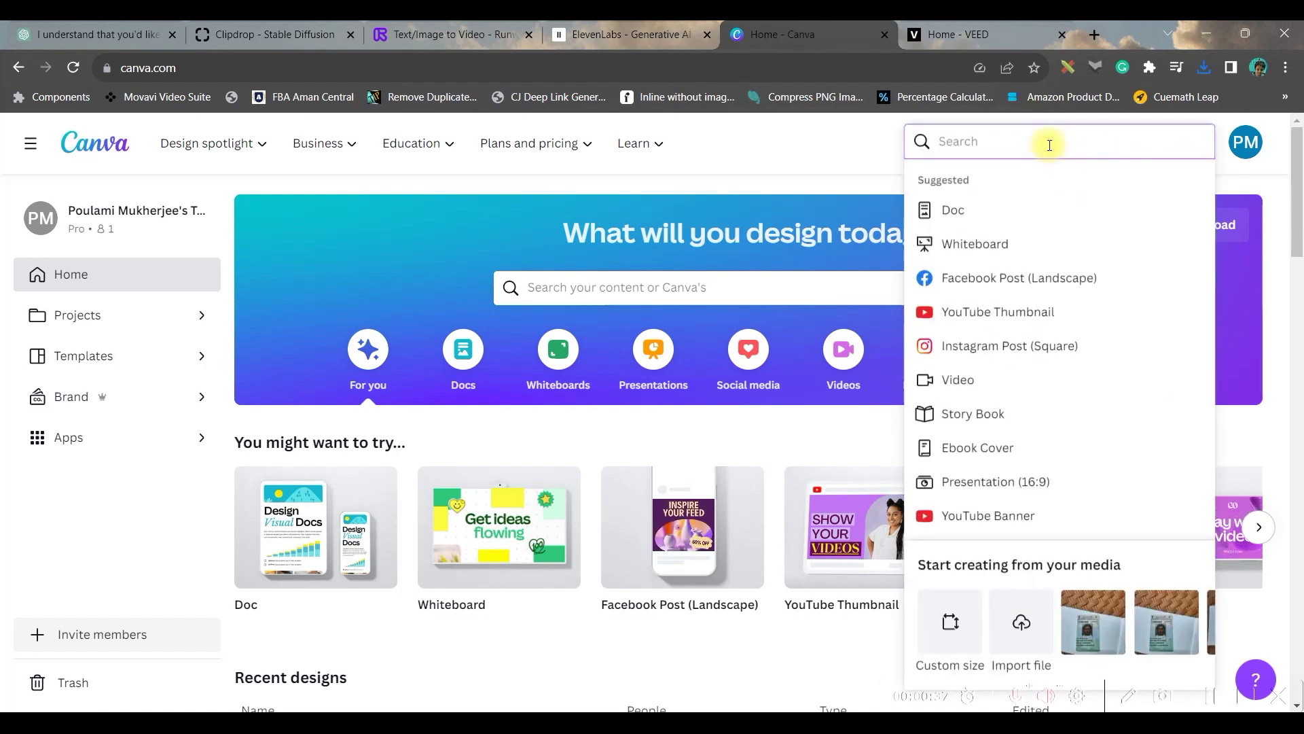
pyautogui.write('You')
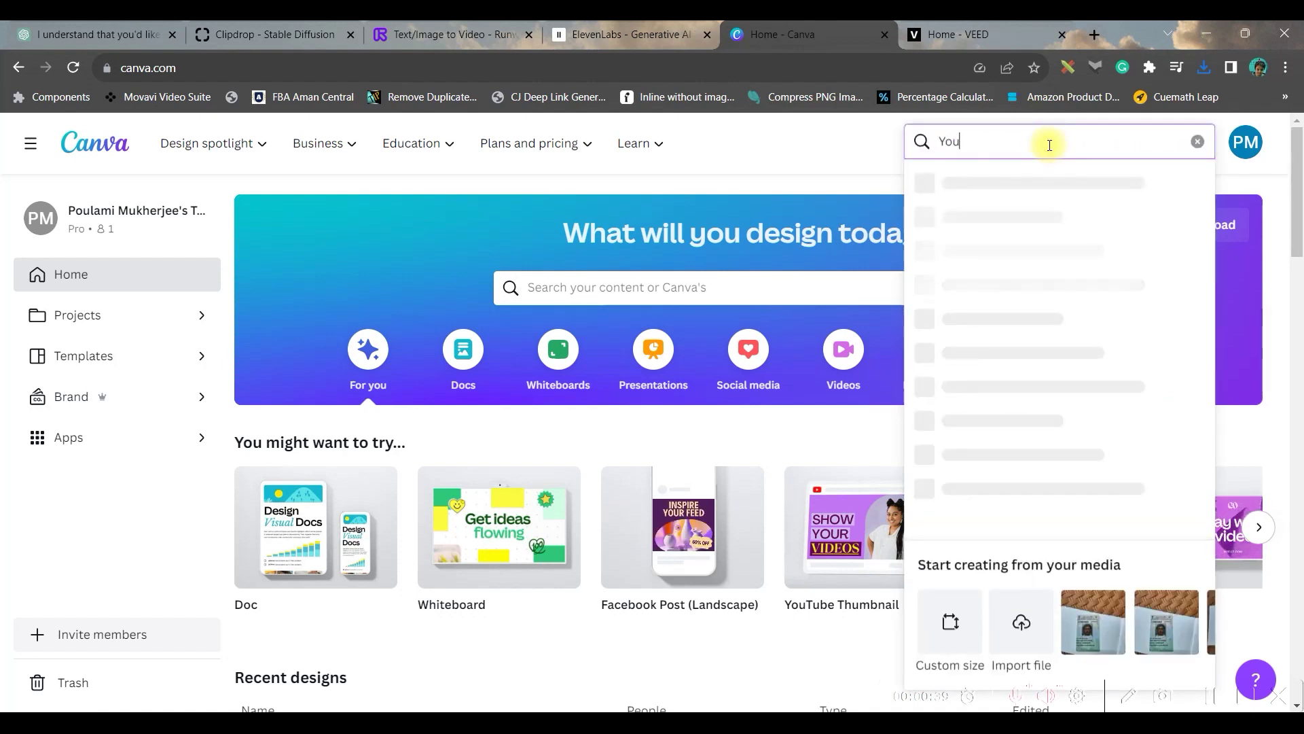
pyautogui.write('Tube ')
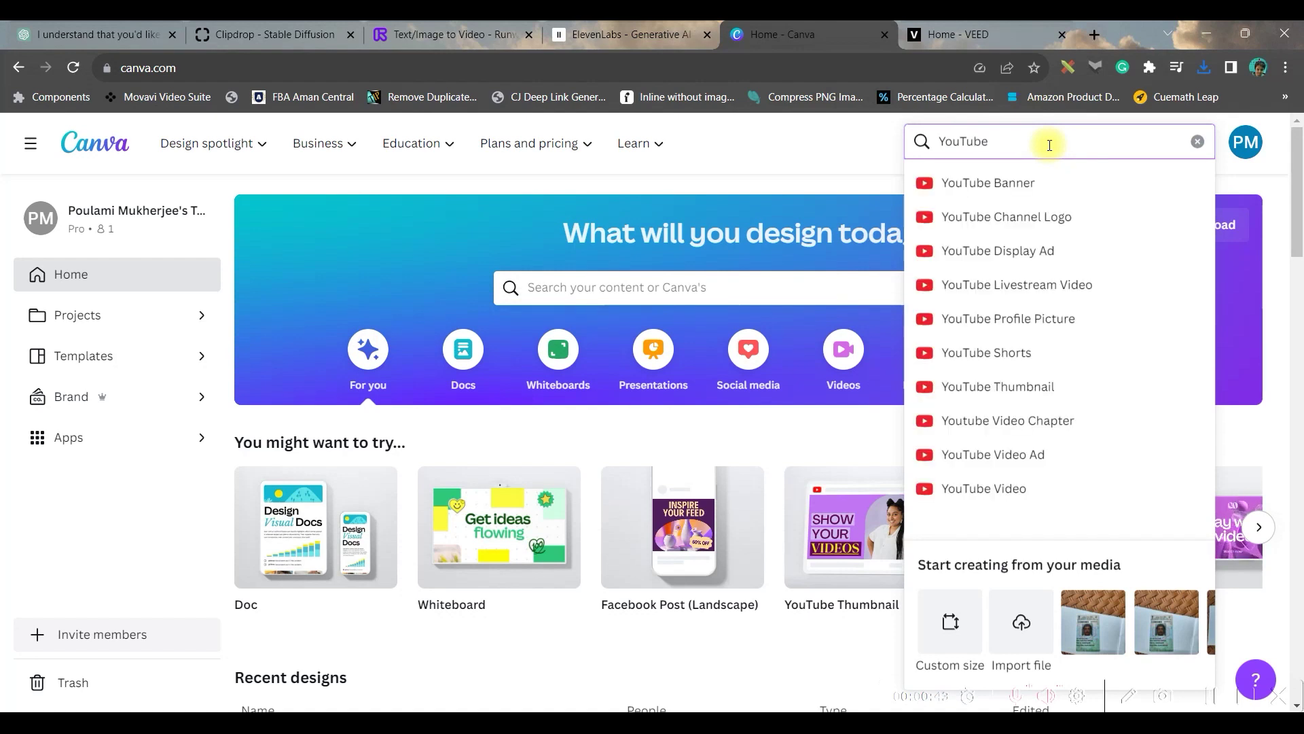
pyautogui.write('Vide')
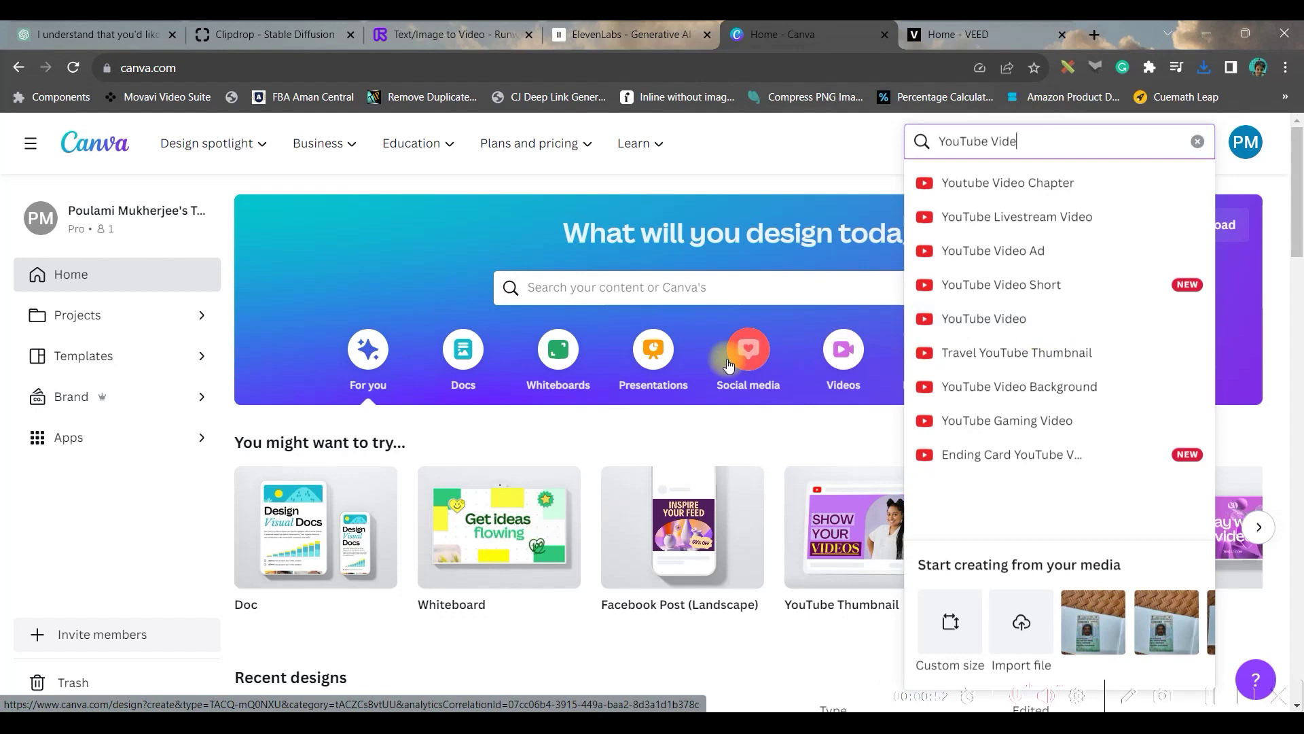
pyautogui.click(845, 353)
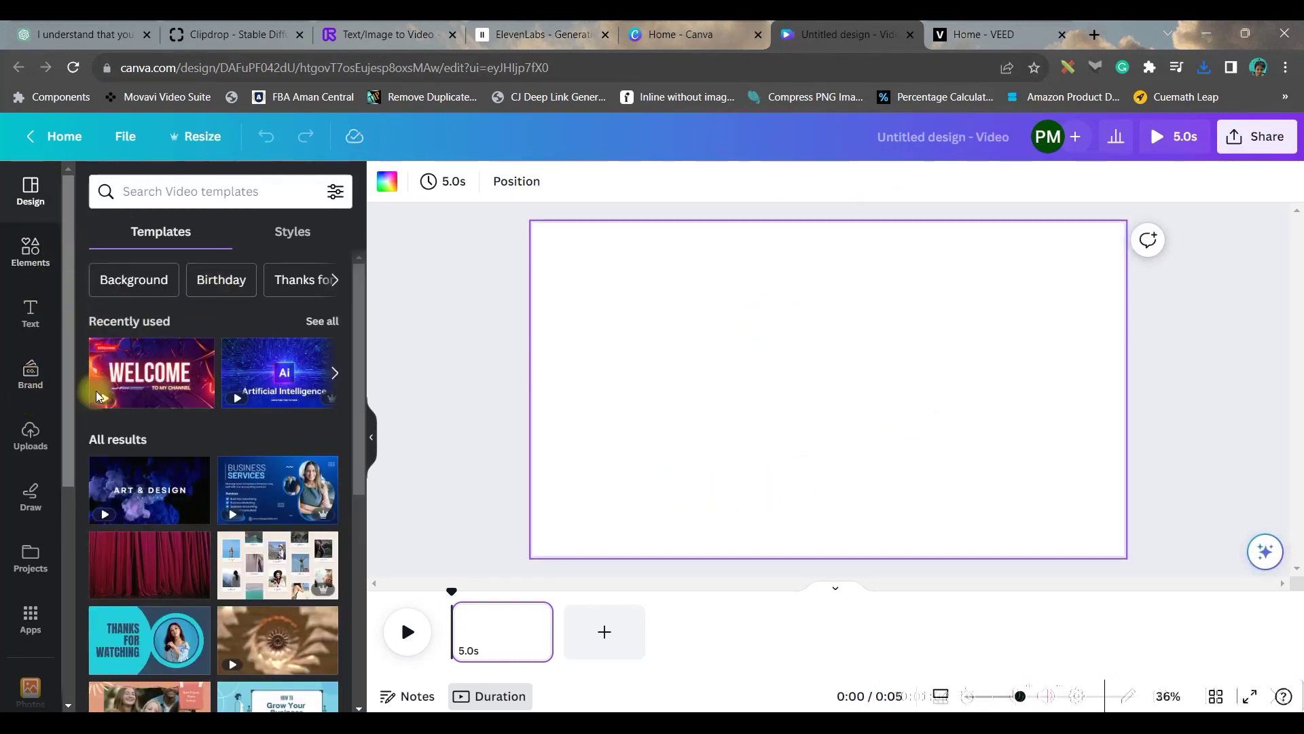
# Upload the Bella narration MP3 and Gen-2 dragon MP4s, and place the forest dragon clip on the first scene
pyautogui.click(31, 440)
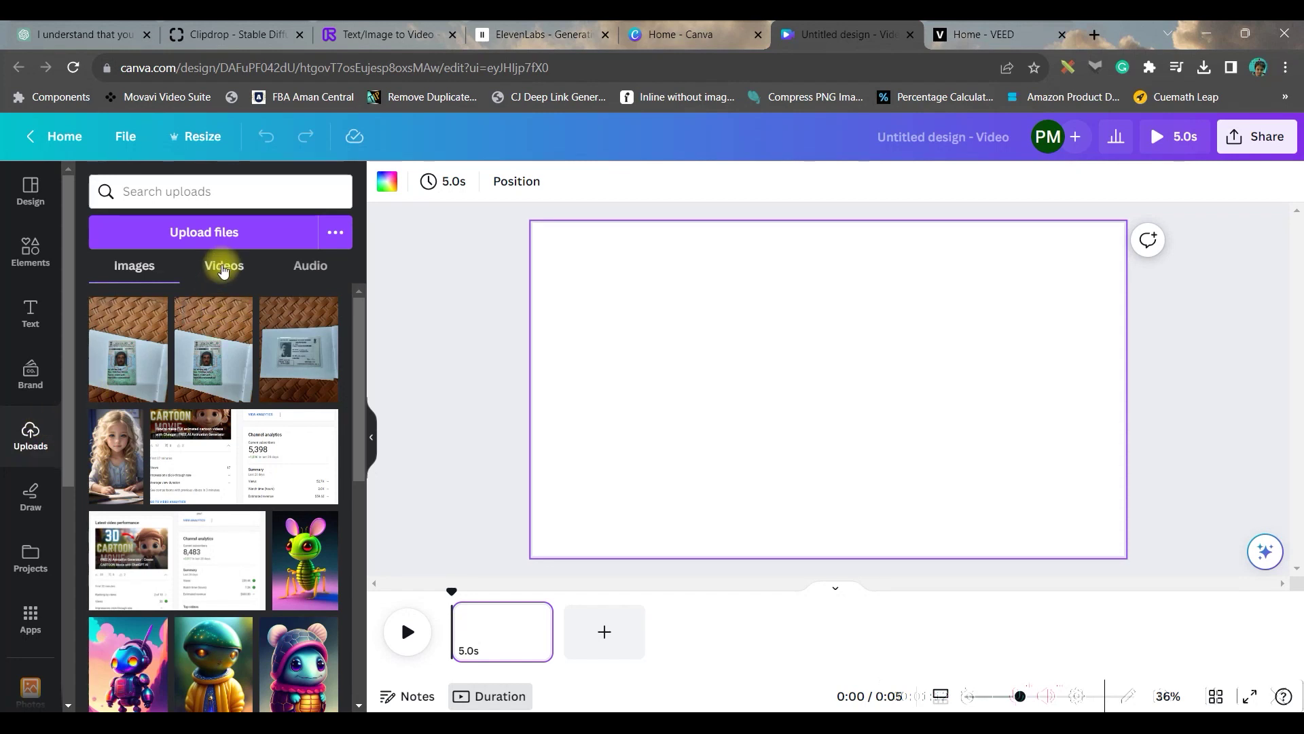
pyautogui.click(217, 240)
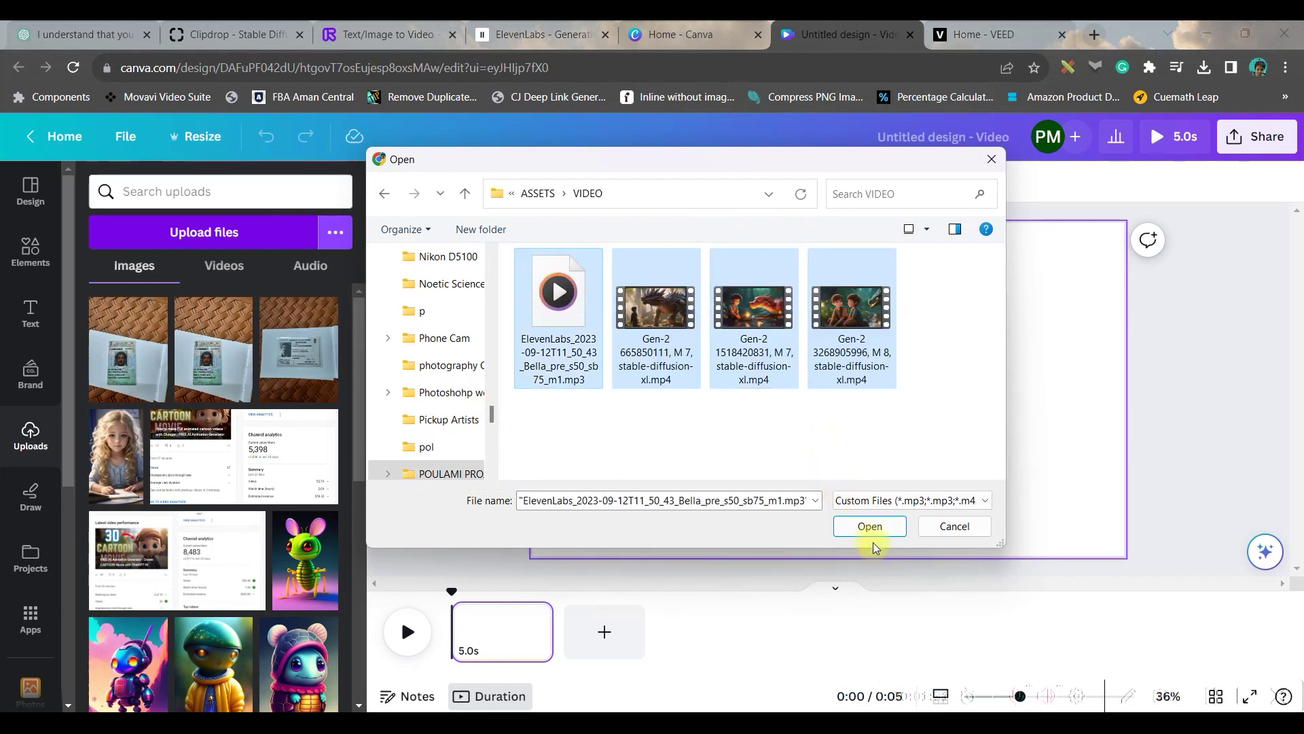
pyautogui.click(871, 528)
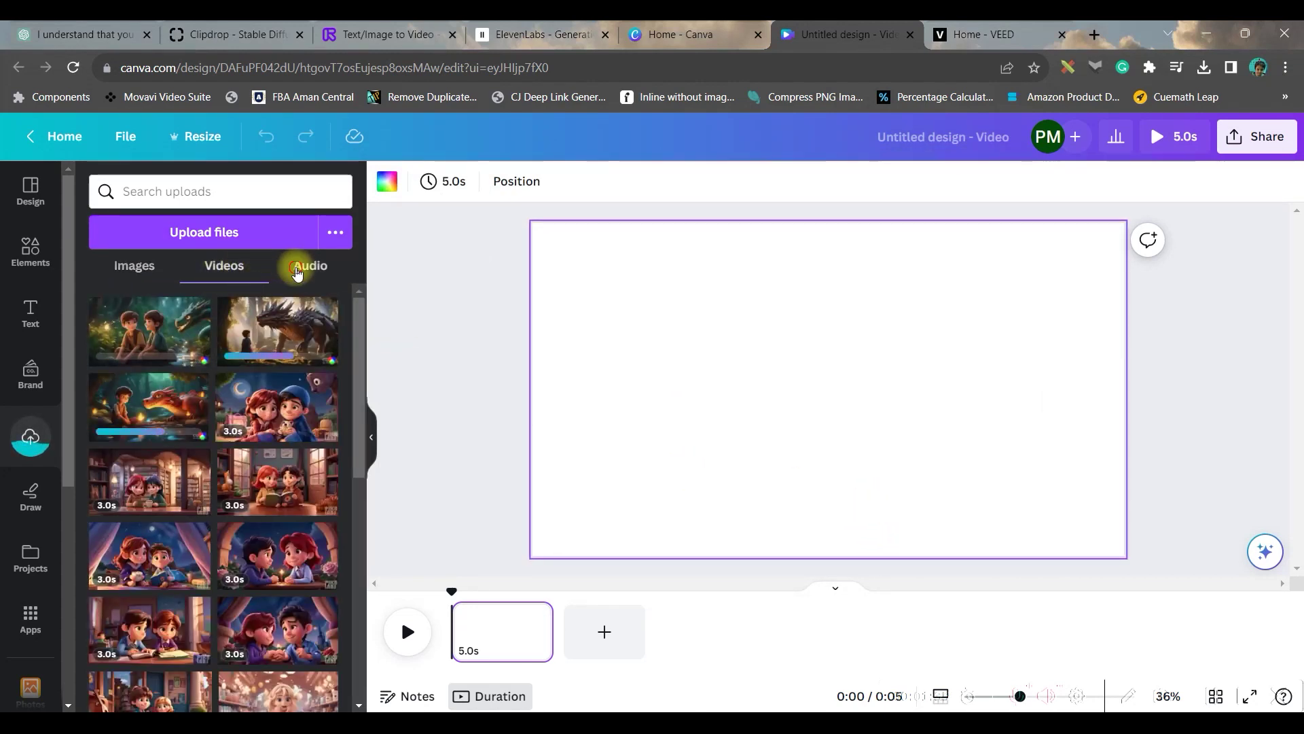
pyautogui.click(297, 271)
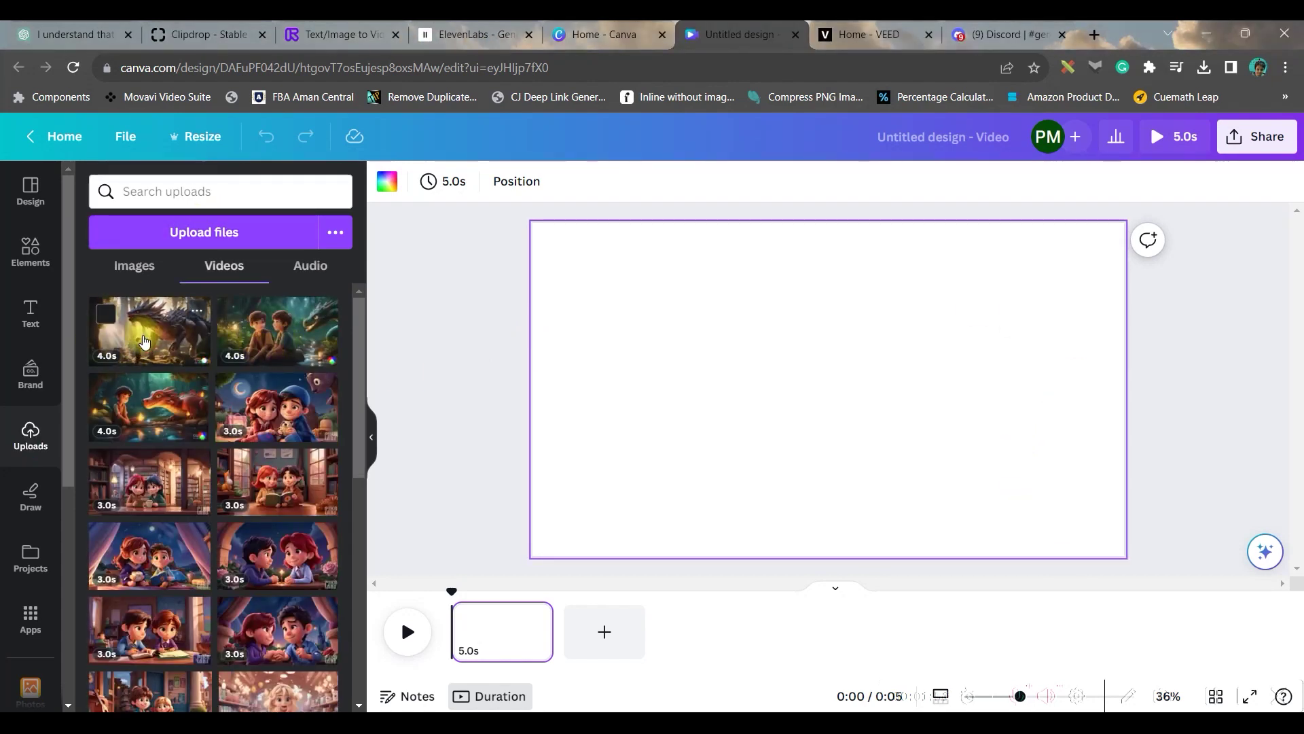
pyautogui.moveTo(144, 341); pyautogui.dragTo(649, 320)
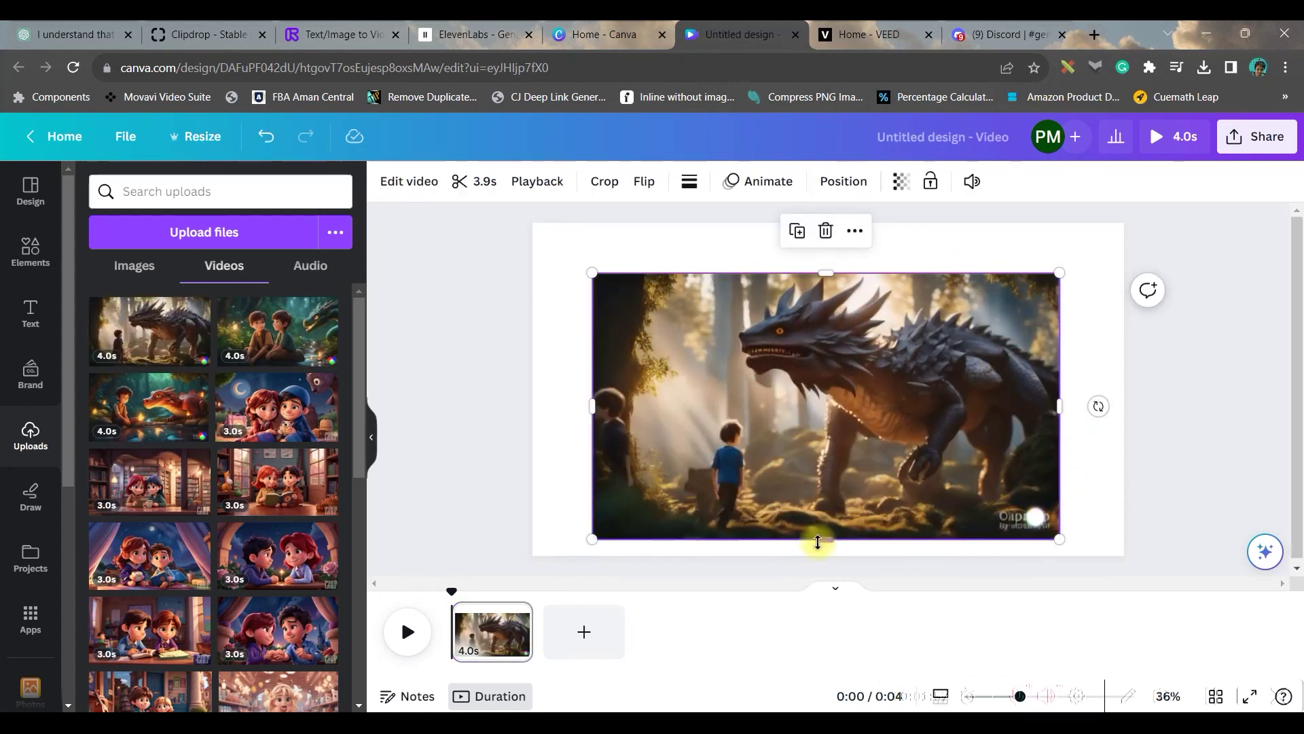
# Crop the first dragon clip and set it as the page background
pyautogui.moveTo(821, 541); pyautogui.dragTo(826, 503)
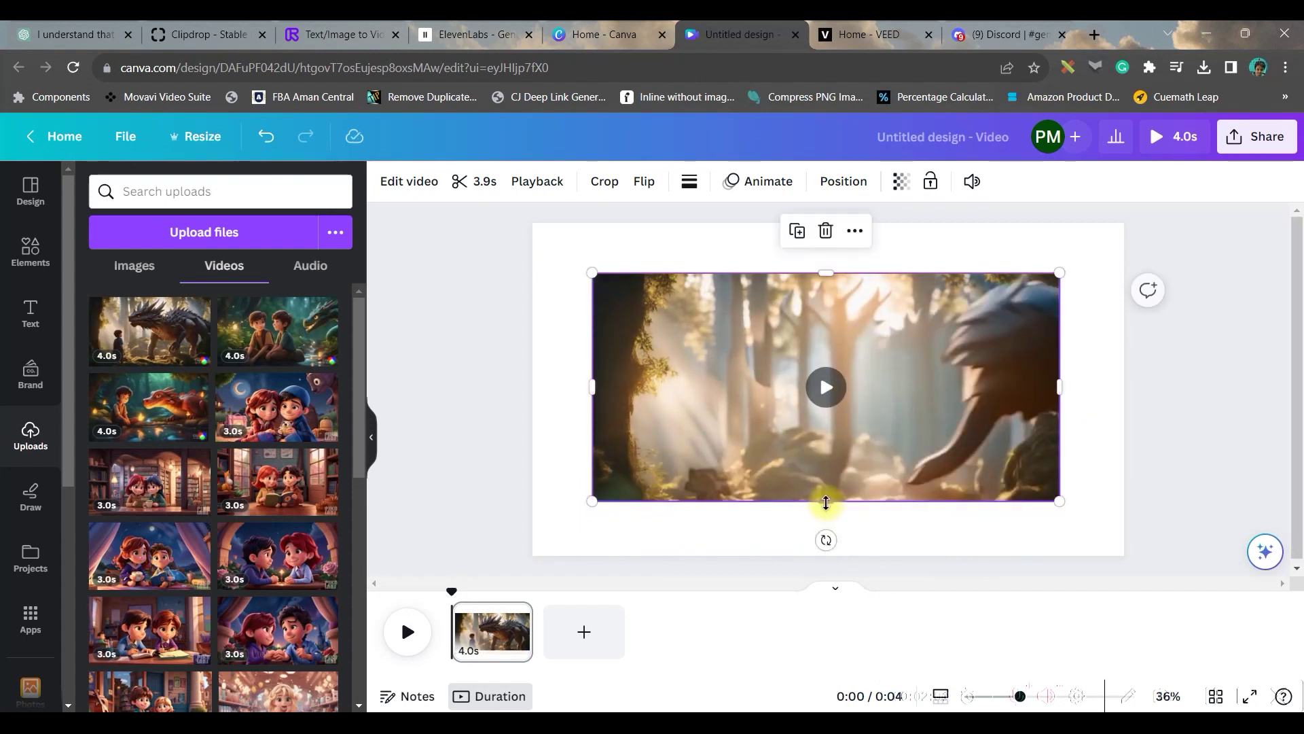
pyautogui.rightClick(874, 336)
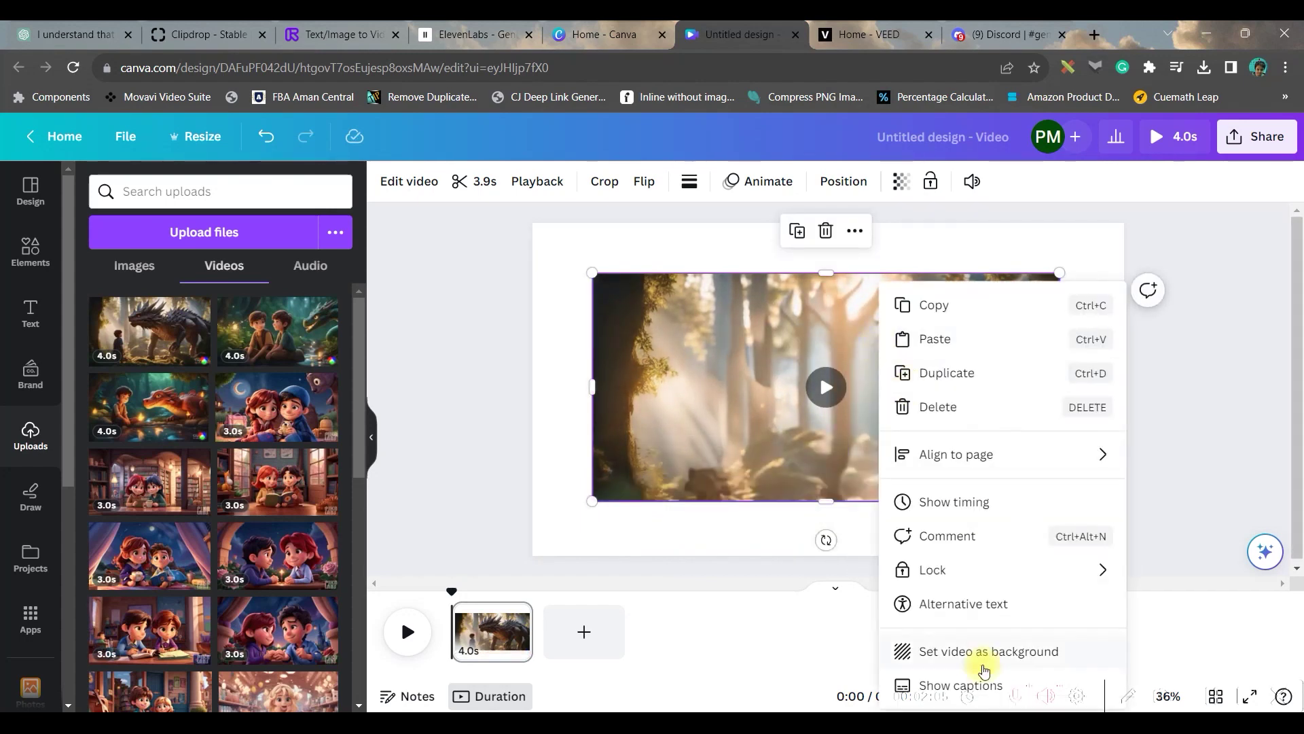
pyautogui.click(985, 649)
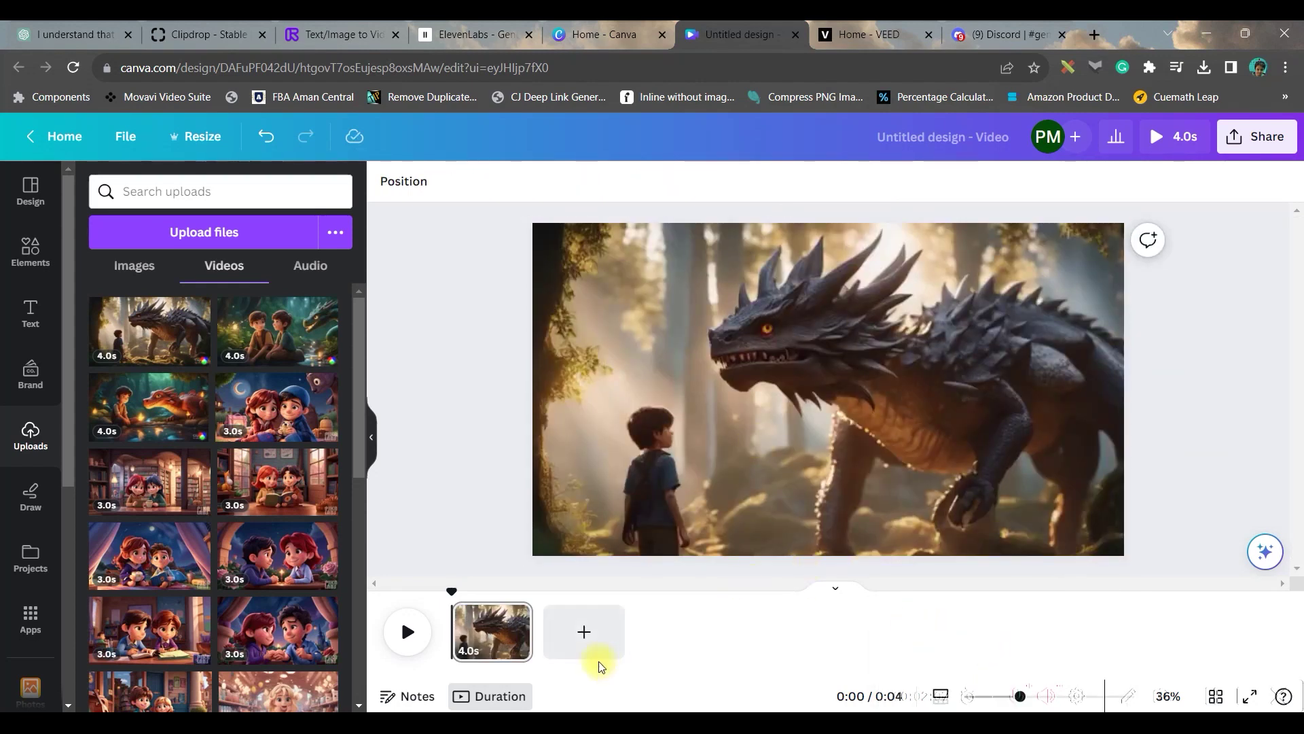
# Add new pages holding the boy-and-dragon and sunset dragon clips, making seven scenes totalling 26 seconds
pyautogui.click(583, 635)
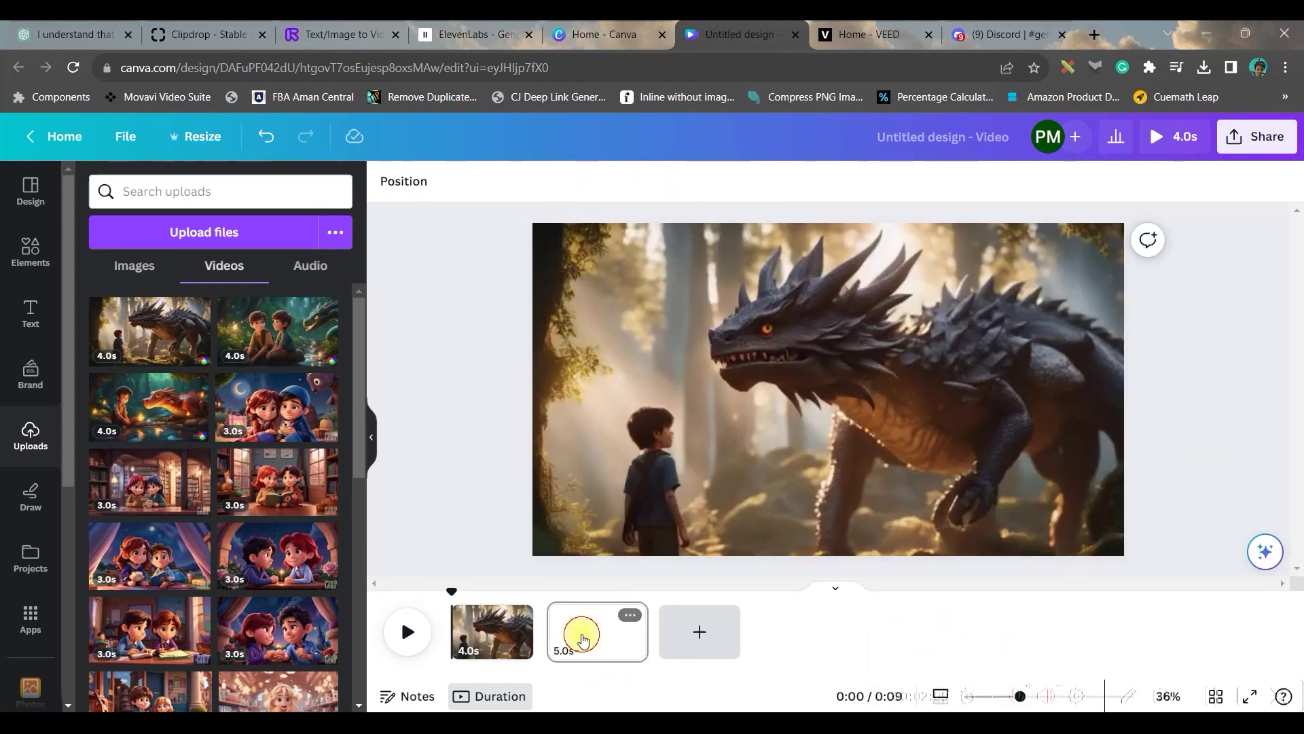
pyautogui.click(316, 334)
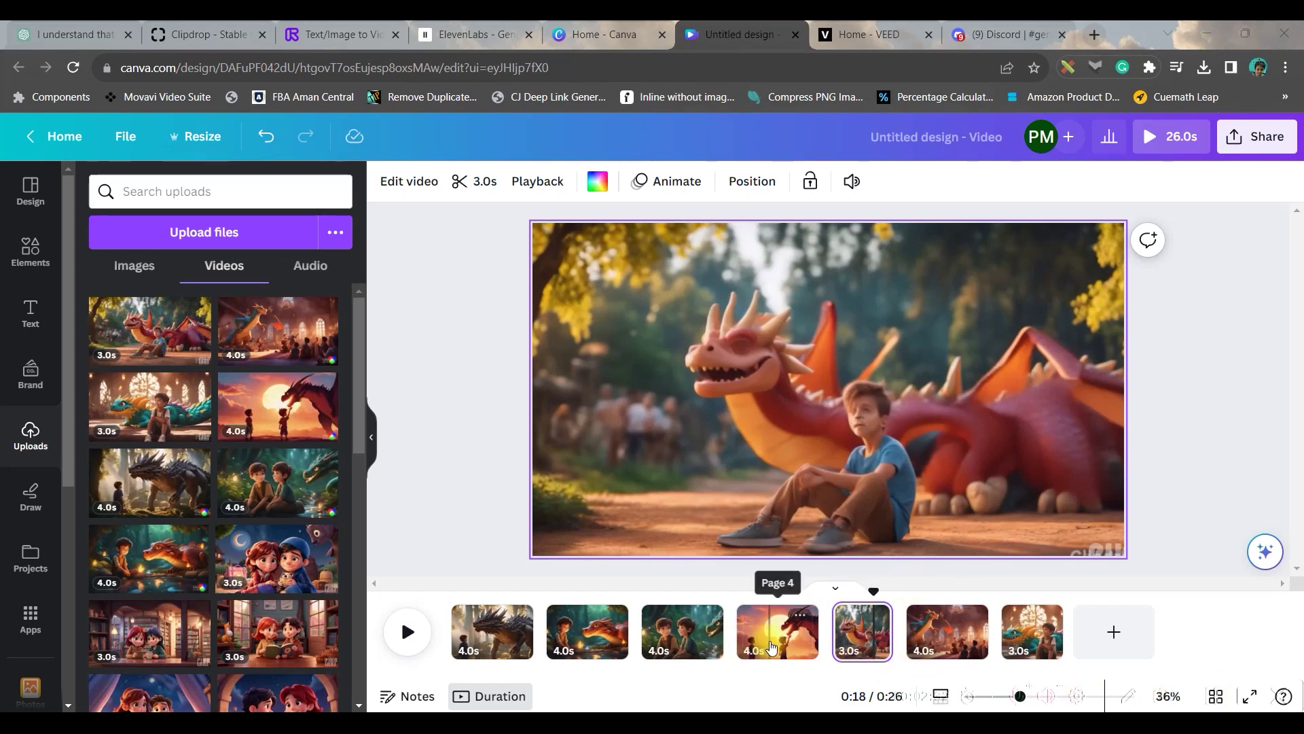
pyautogui.click(774, 647)
# Slow the boy-and-red-dragon scene and the third scene to 0.75 video speed
pyautogui.click(862, 632)
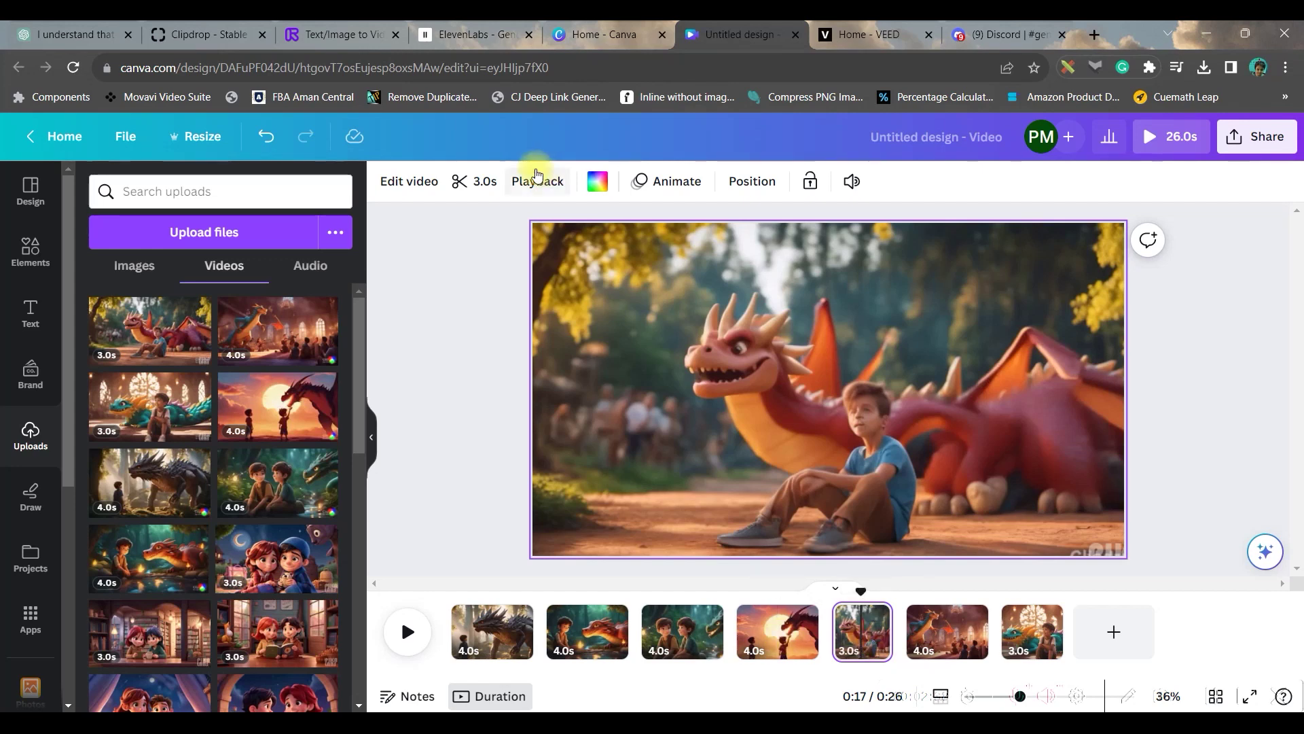
pyautogui.click(537, 181)
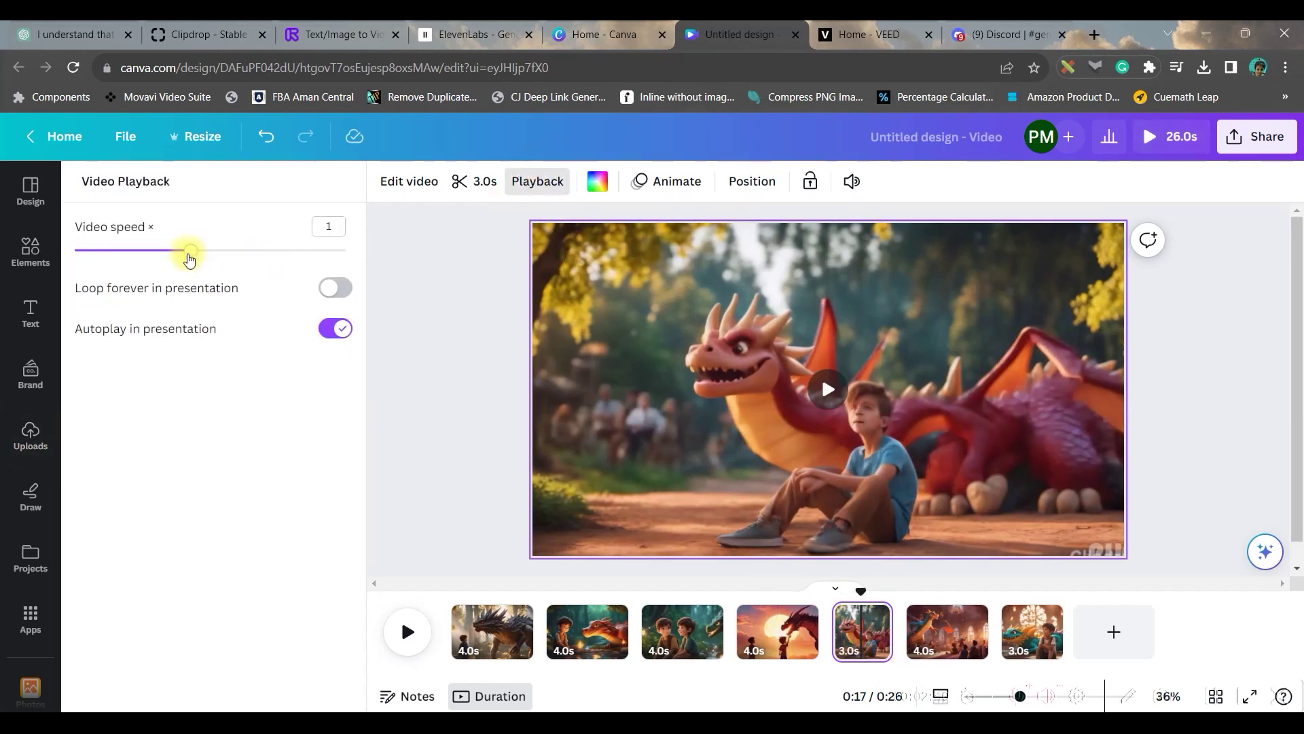
pyautogui.moveTo(190, 259); pyautogui.dragTo(152, 251)
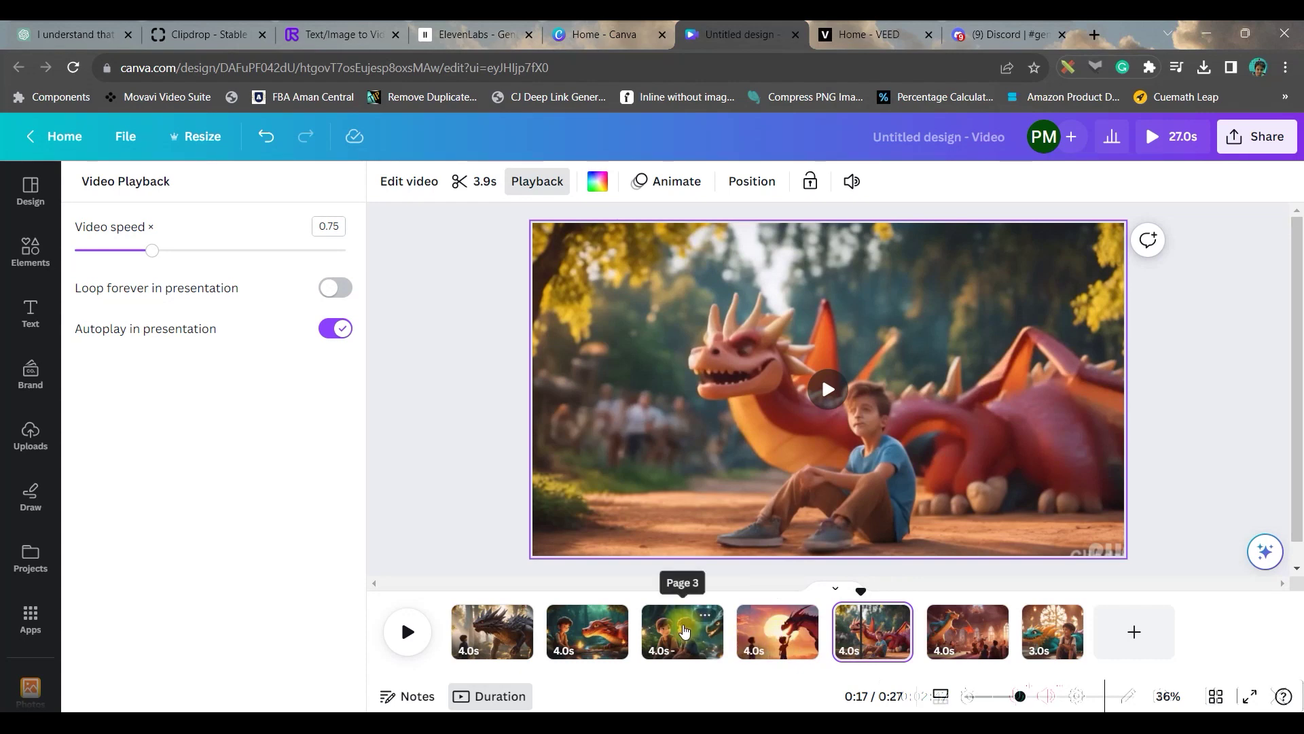
pyautogui.click(684, 631)
pyautogui.click(544, 178)
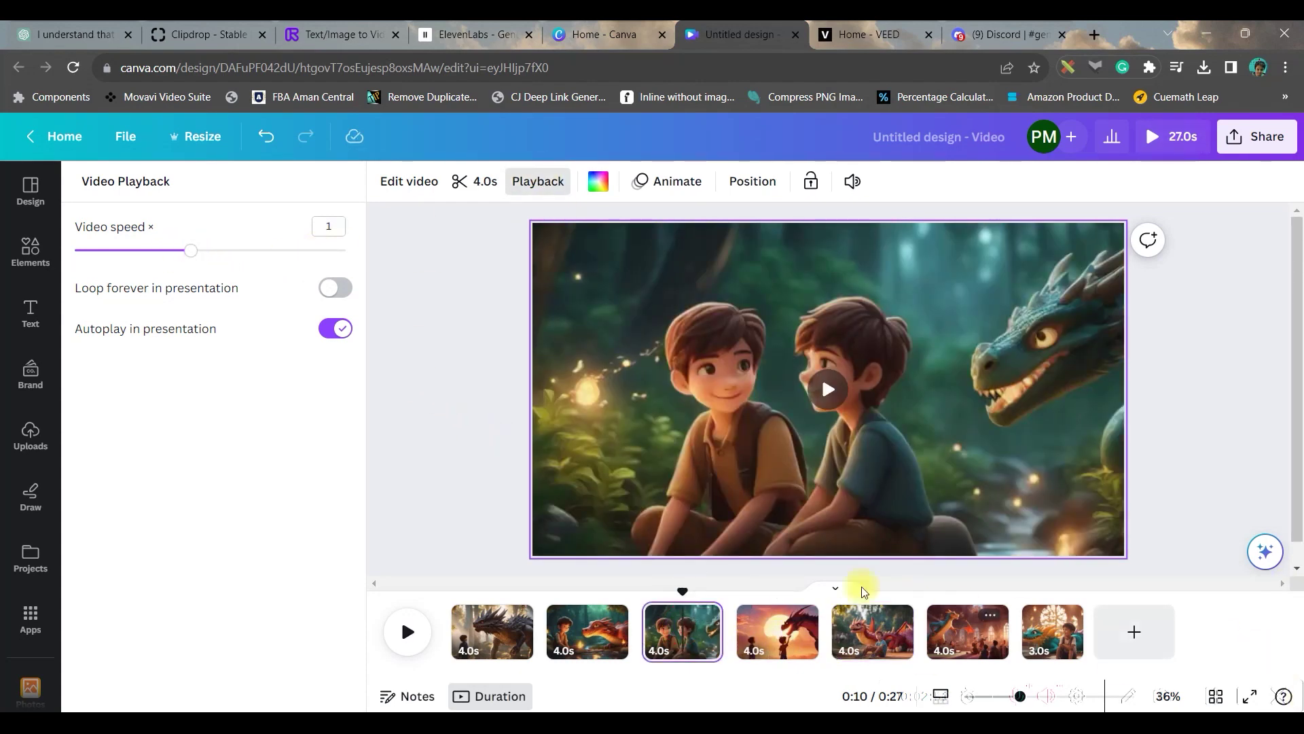
pyautogui.moveTo(191, 250); pyautogui.dragTo(156, 251)
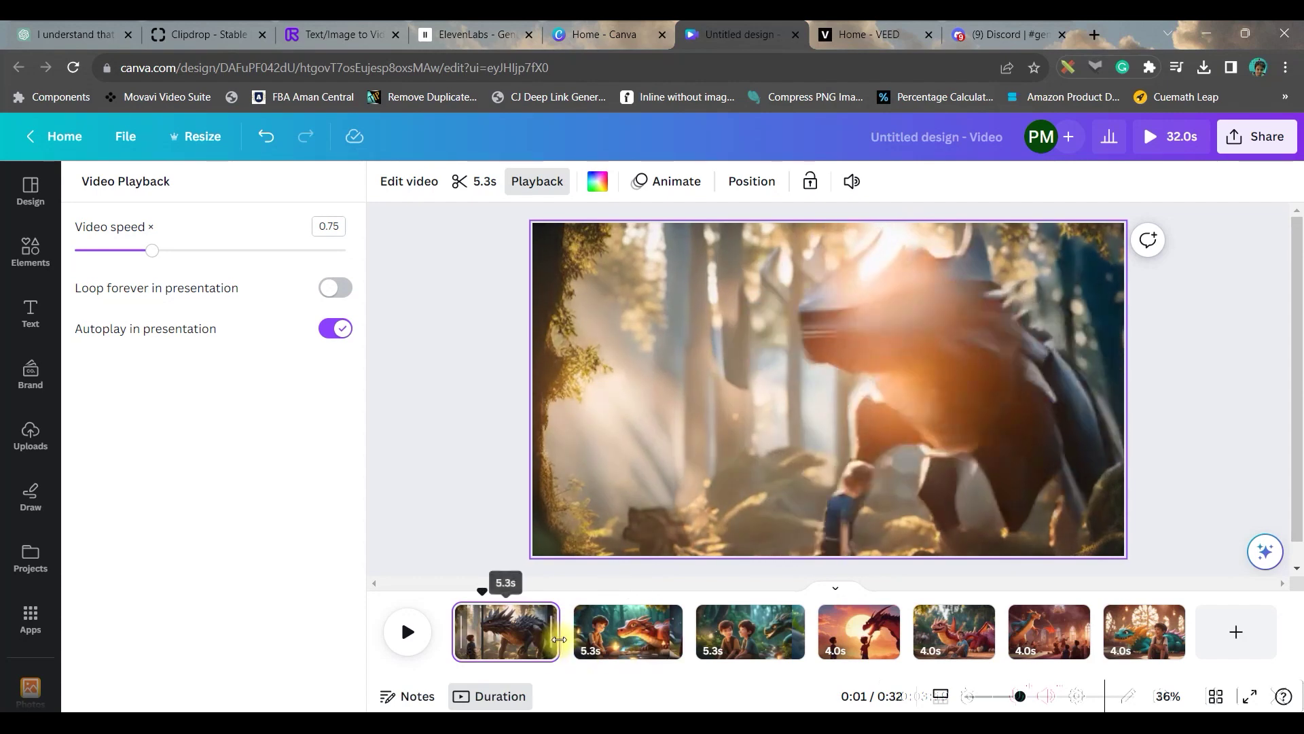
pyautogui.moveTo(568, 629)
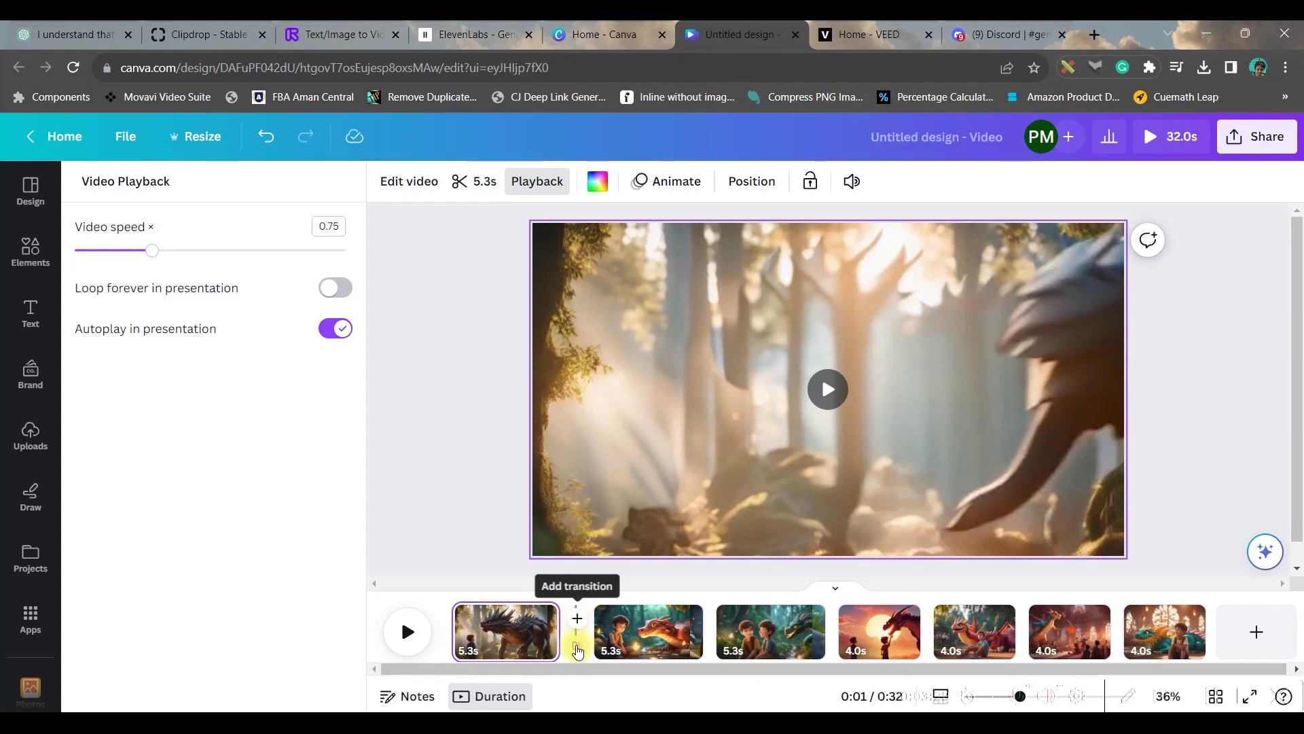
pyautogui.click(577, 648)
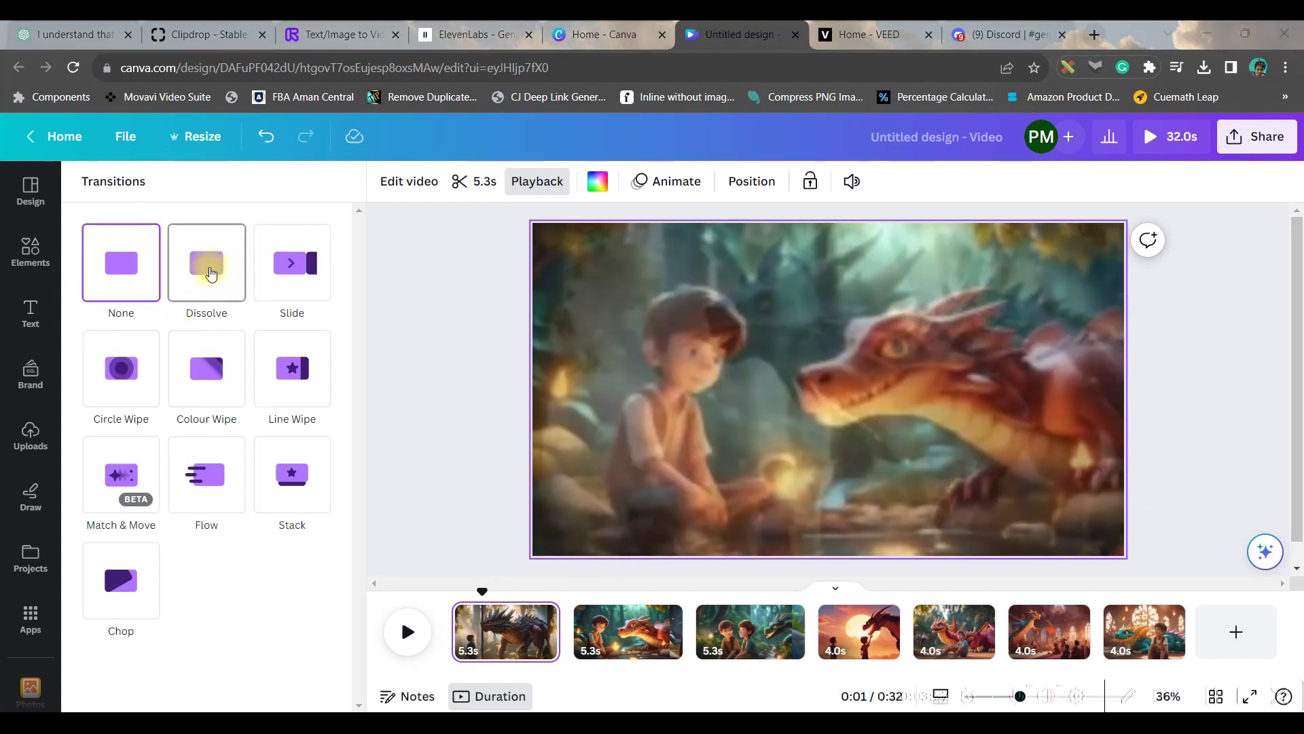
# Apply a Dissolve transition between all scenes, shortening the video to 29 seconds
pyautogui.click(207, 265)
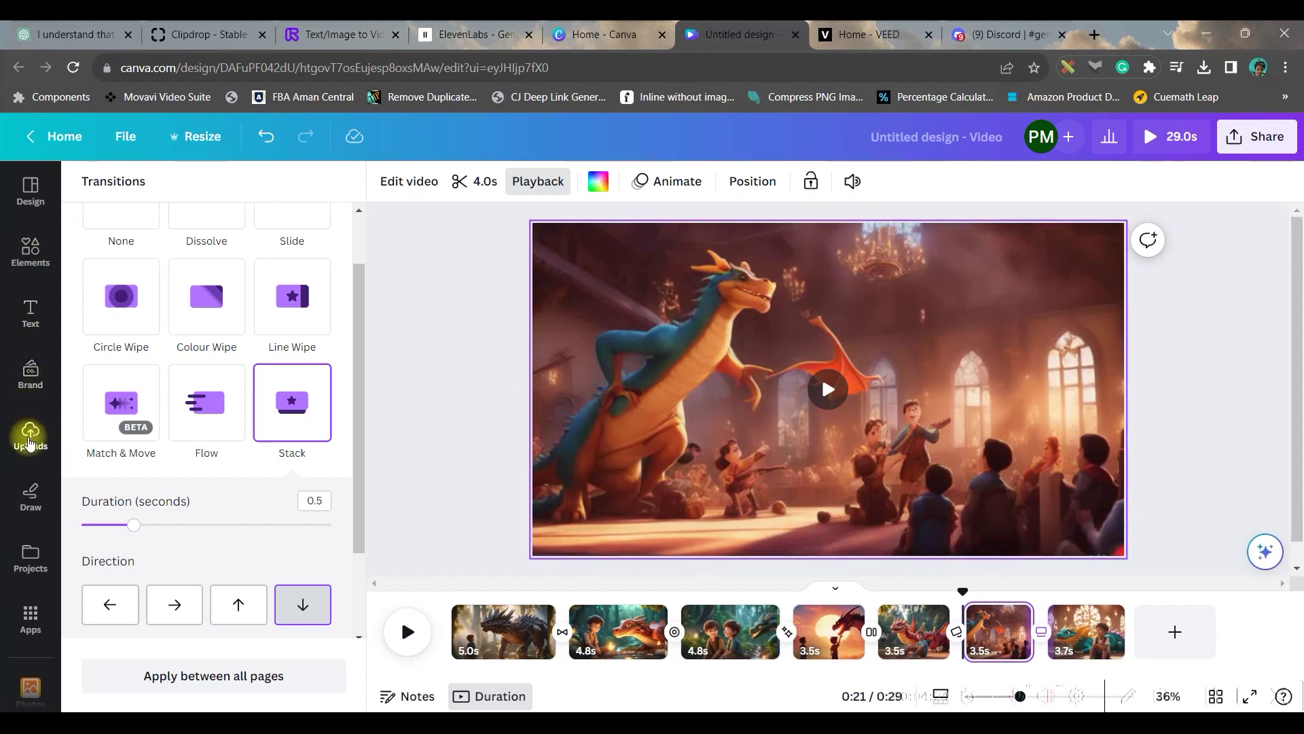
pyautogui.click(29, 433)
pyautogui.click(310, 265)
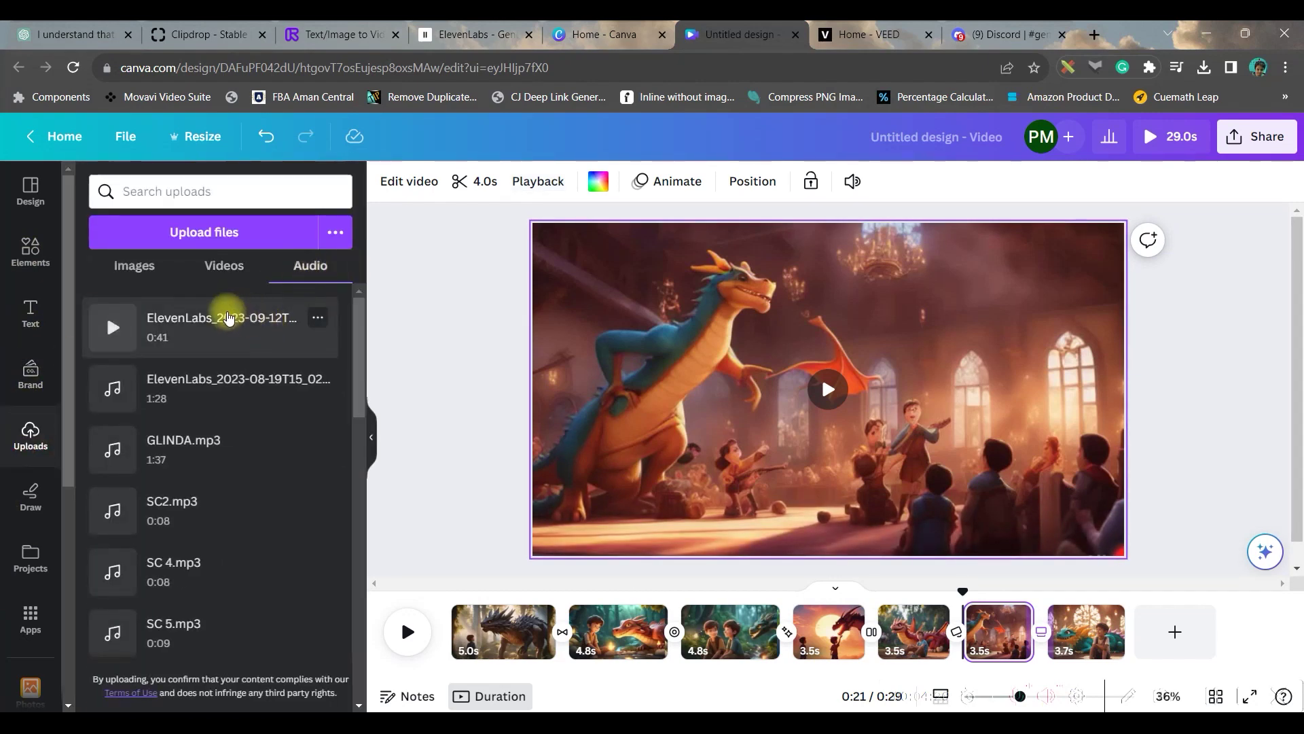
# Place the ElevenLabs narration under the scenes and trim about one second off its start
pyautogui.moveTo(219, 319); pyautogui.dragTo(394, 608)
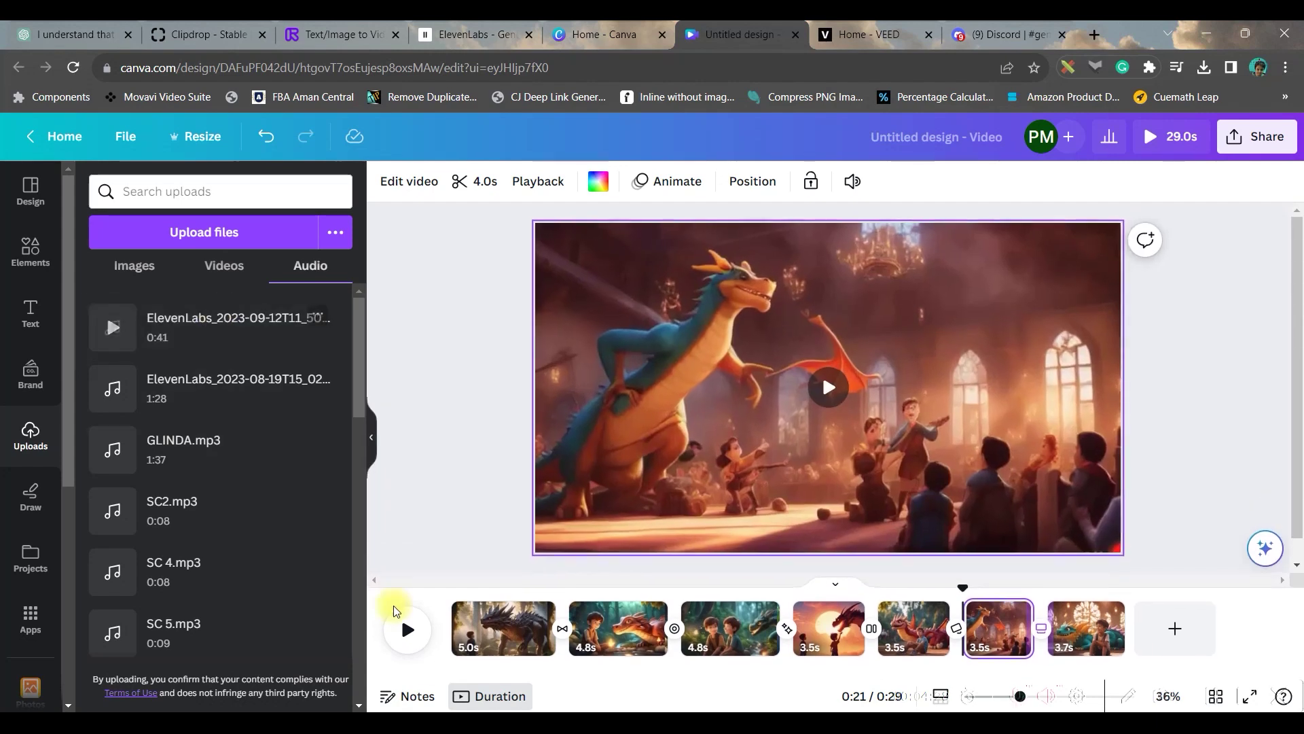
pyautogui.click(462, 642)
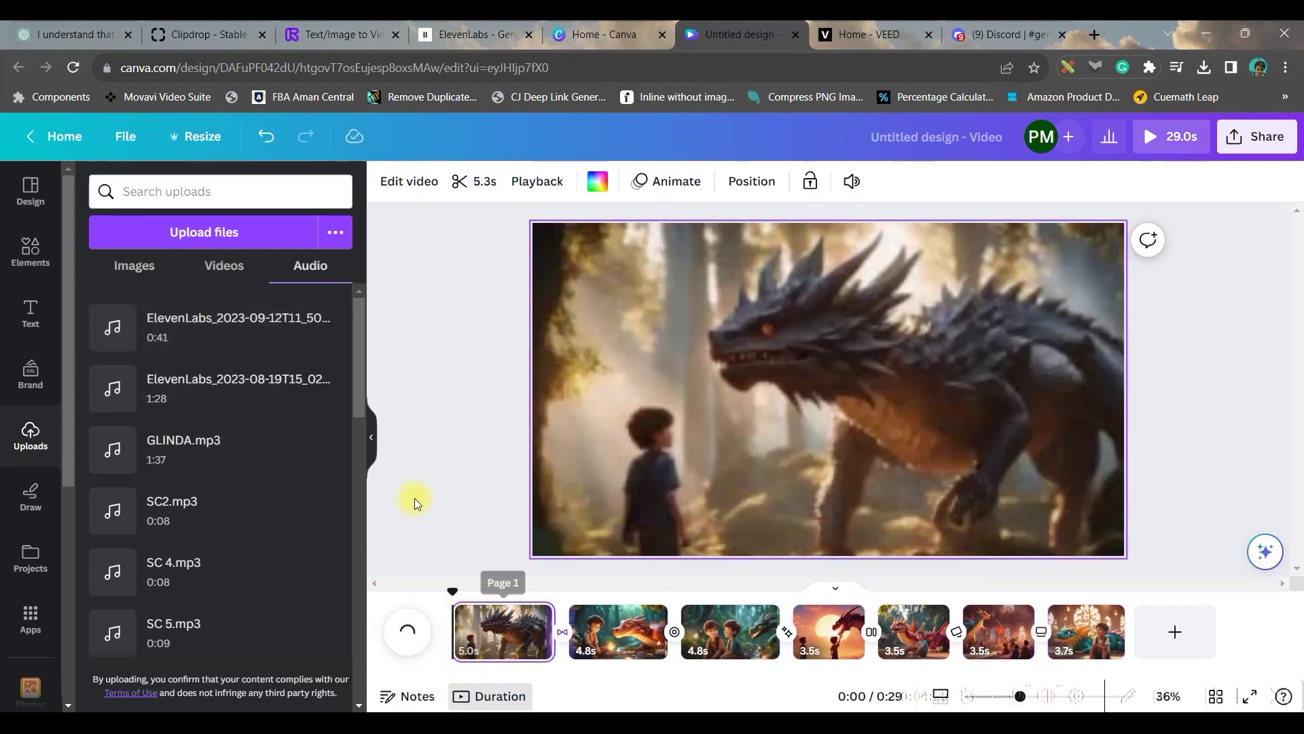
pyautogui.moveTo(203, 324); pyautogui.dragTo(456, 641)
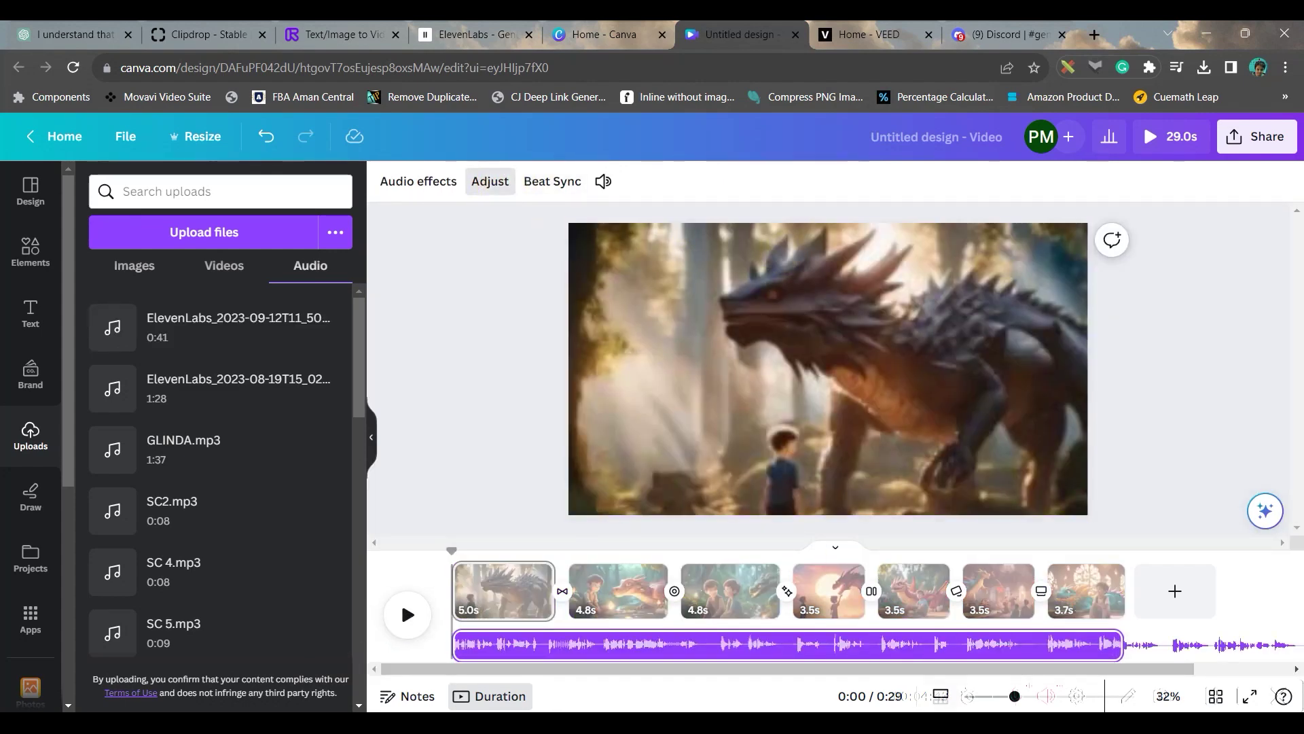
pyautogui.moveTo(1073, 647); pyautogui.dragTo(1103, 659)
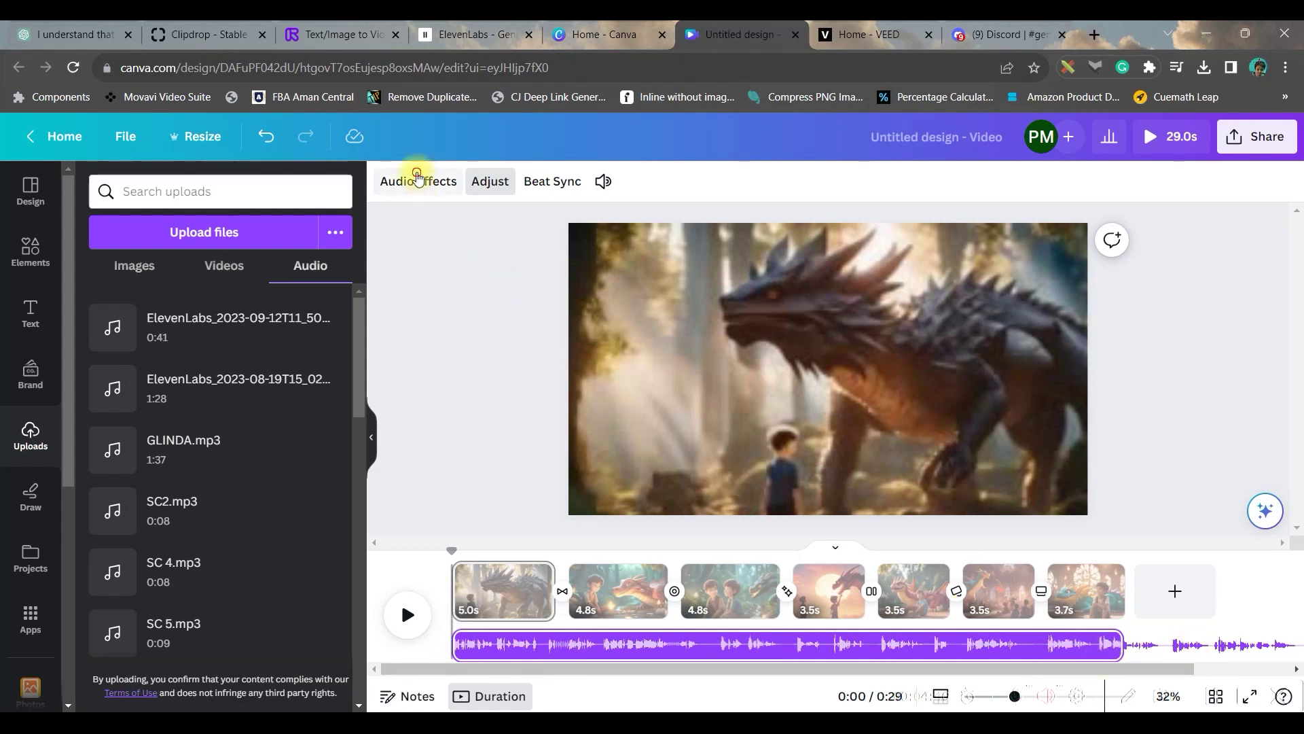
# Raise the narration volume to 172
pyautogui.click(417, 179)
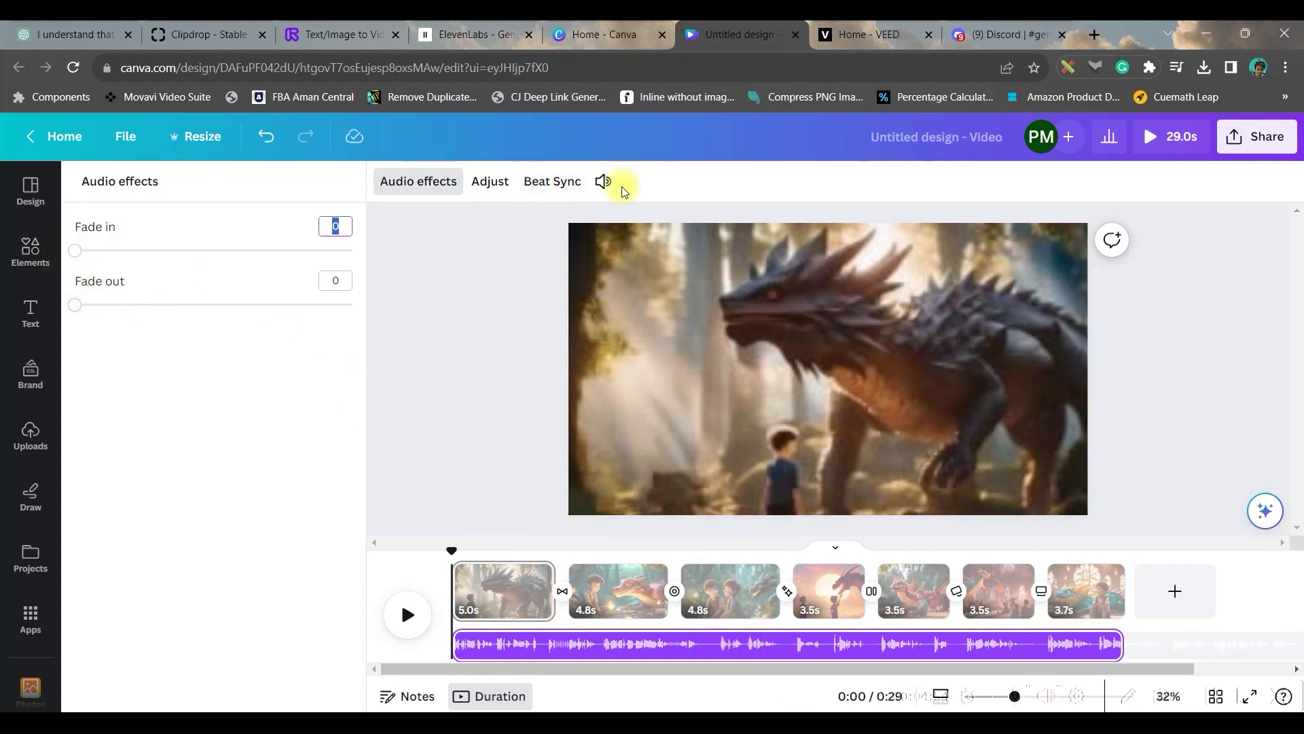
pyautogui.click(602, 183)
pyautogui.moveTo(675, 275); pyautogui.dragTo(721, 301)
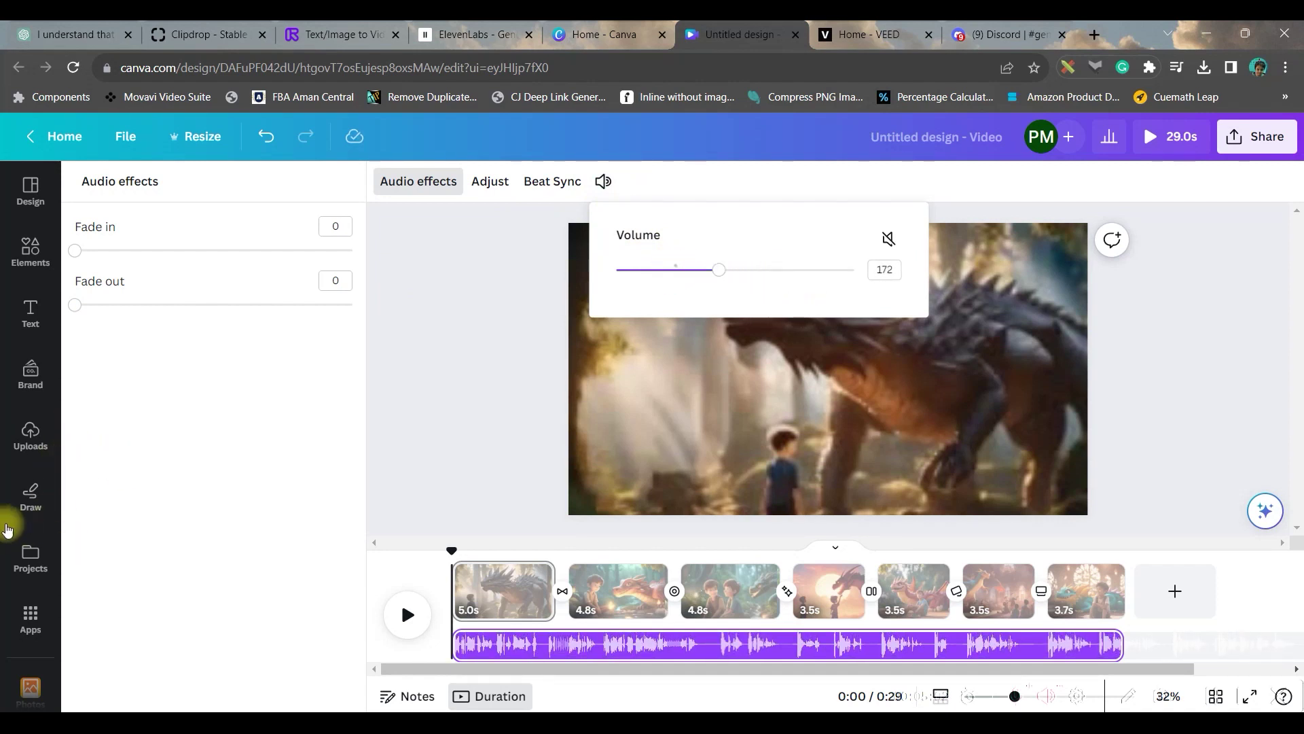
pyautogui.scroll(-3, 6, 530)
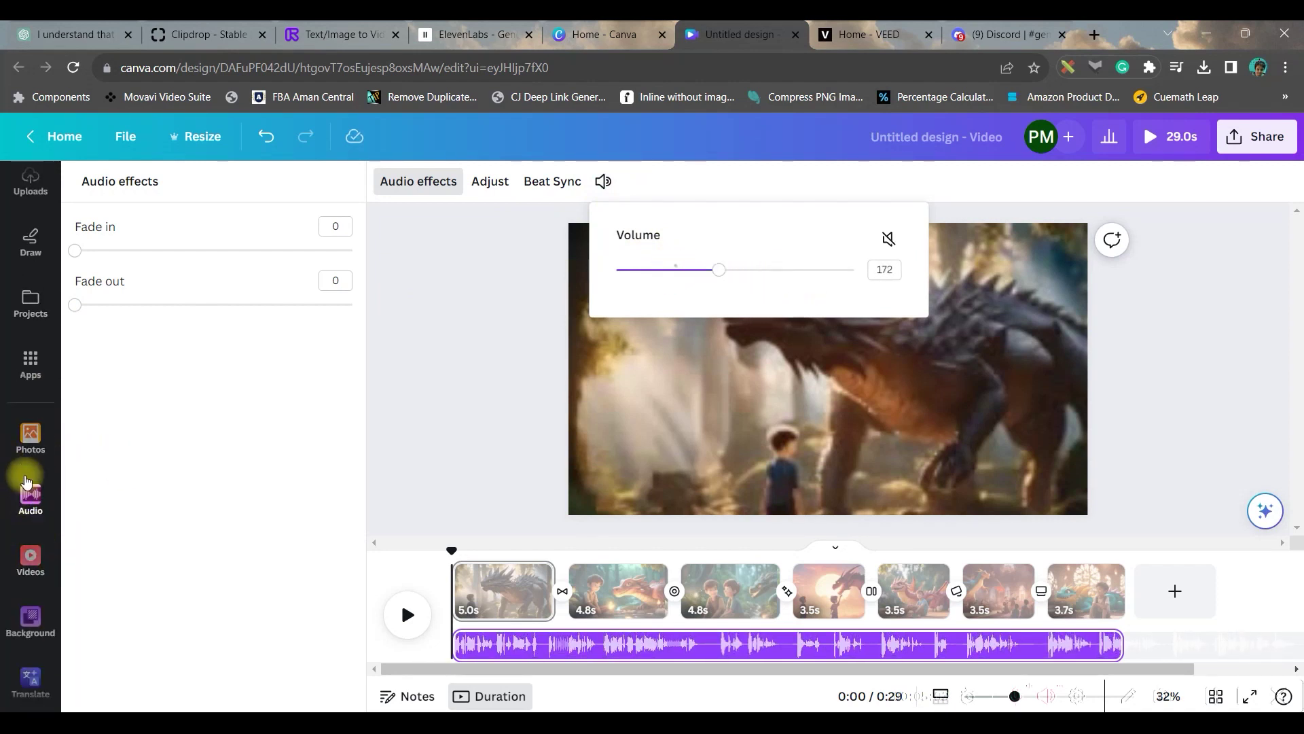
# Browse the stock Audio library
pyautogui.click(29, 498)
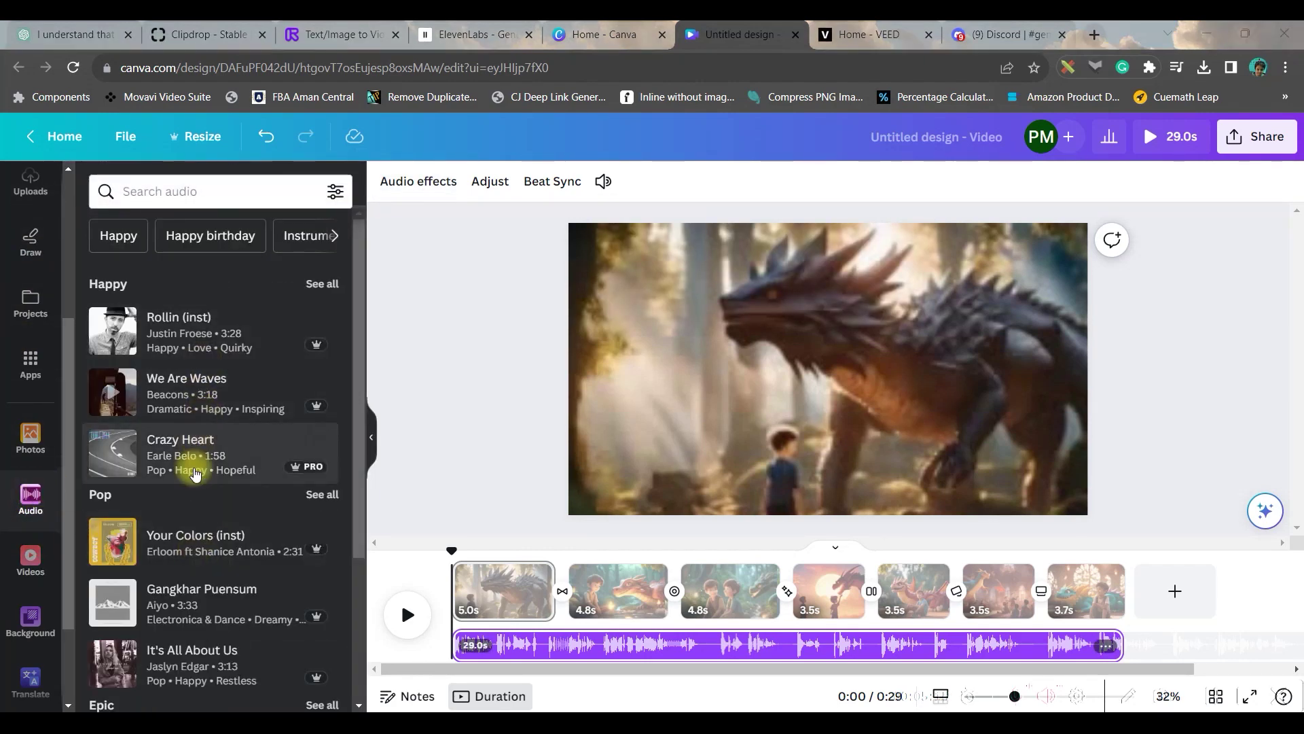
pyautogui.scroll(-10, 180, 557)
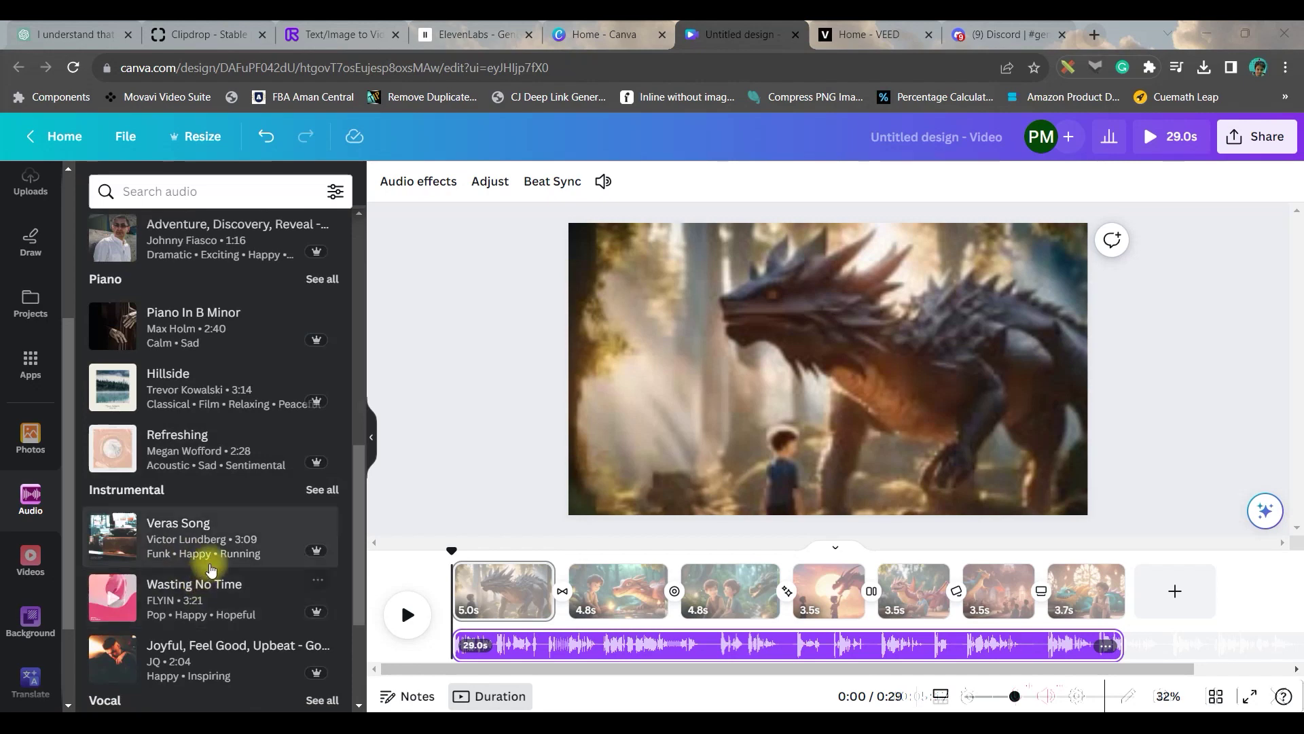
pyautogui.scroll(-3, 197, 572)
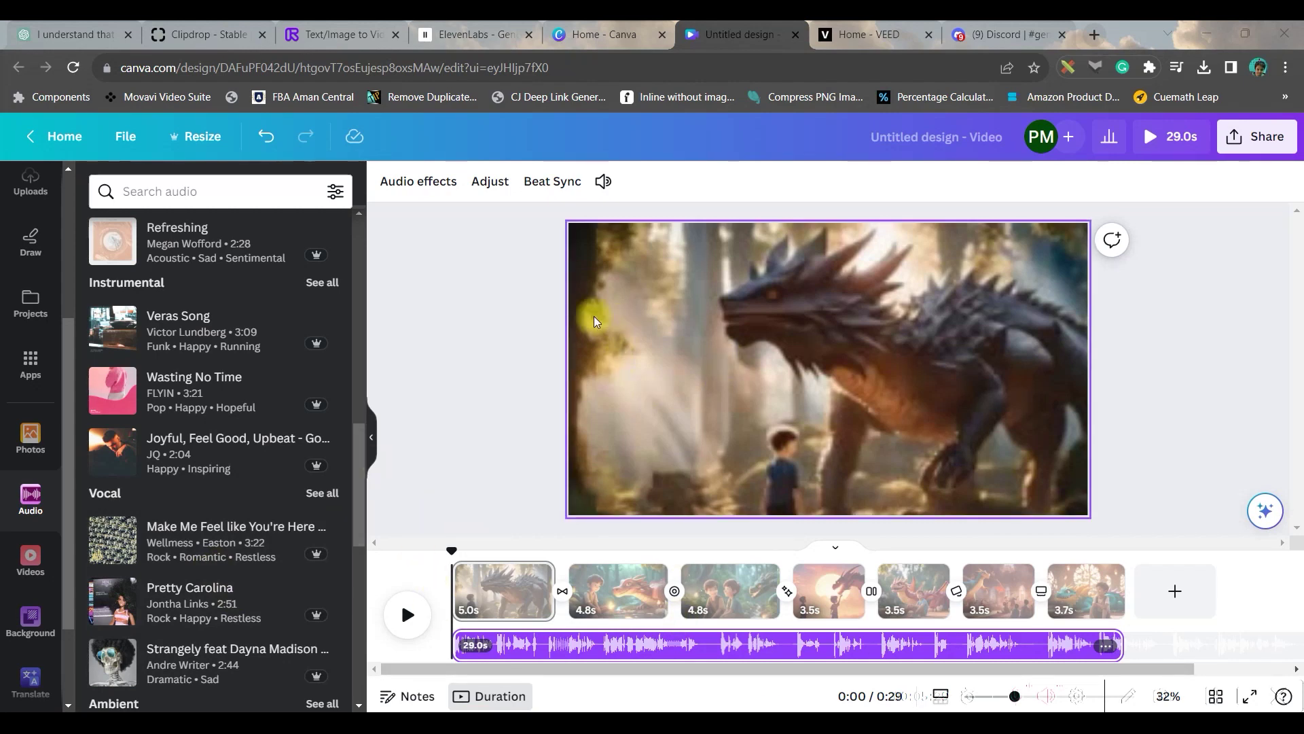
# Download all seven pages as a 1080p MP4 video
pyautogui.click(506, 302)
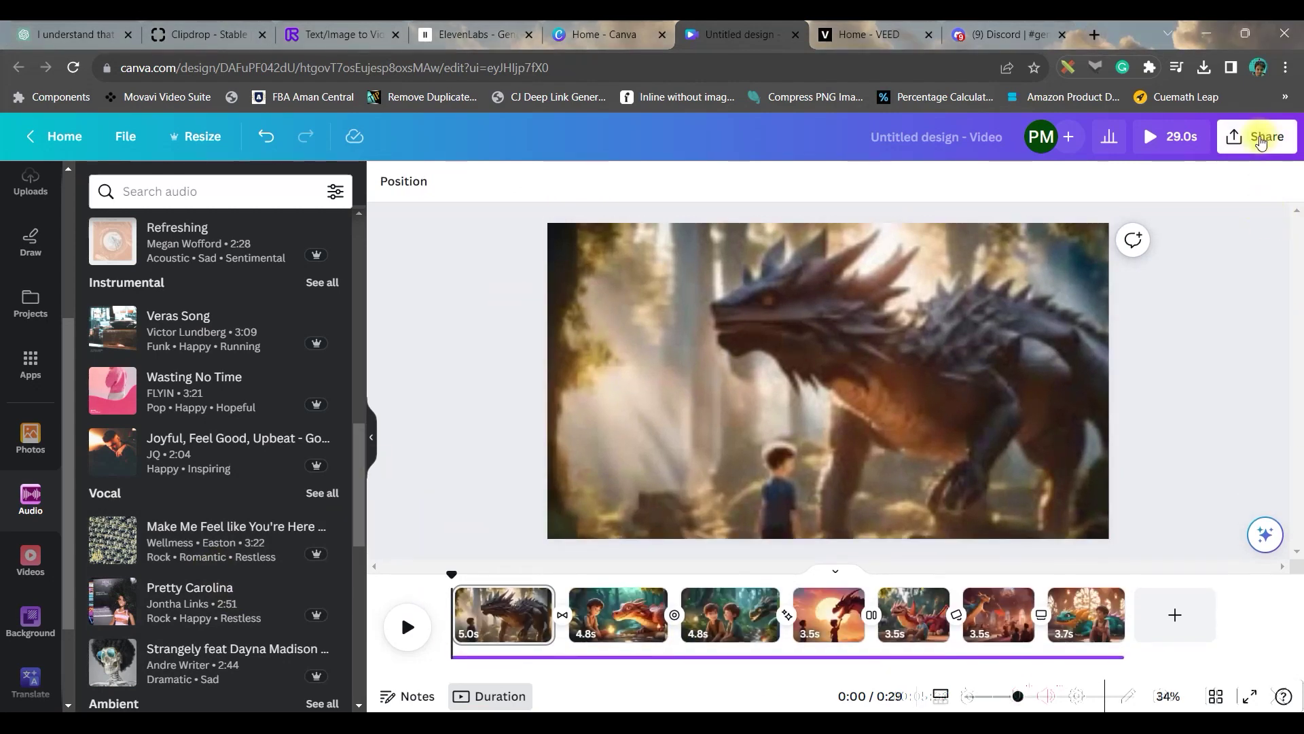
pyautogui.click(1260, 140)
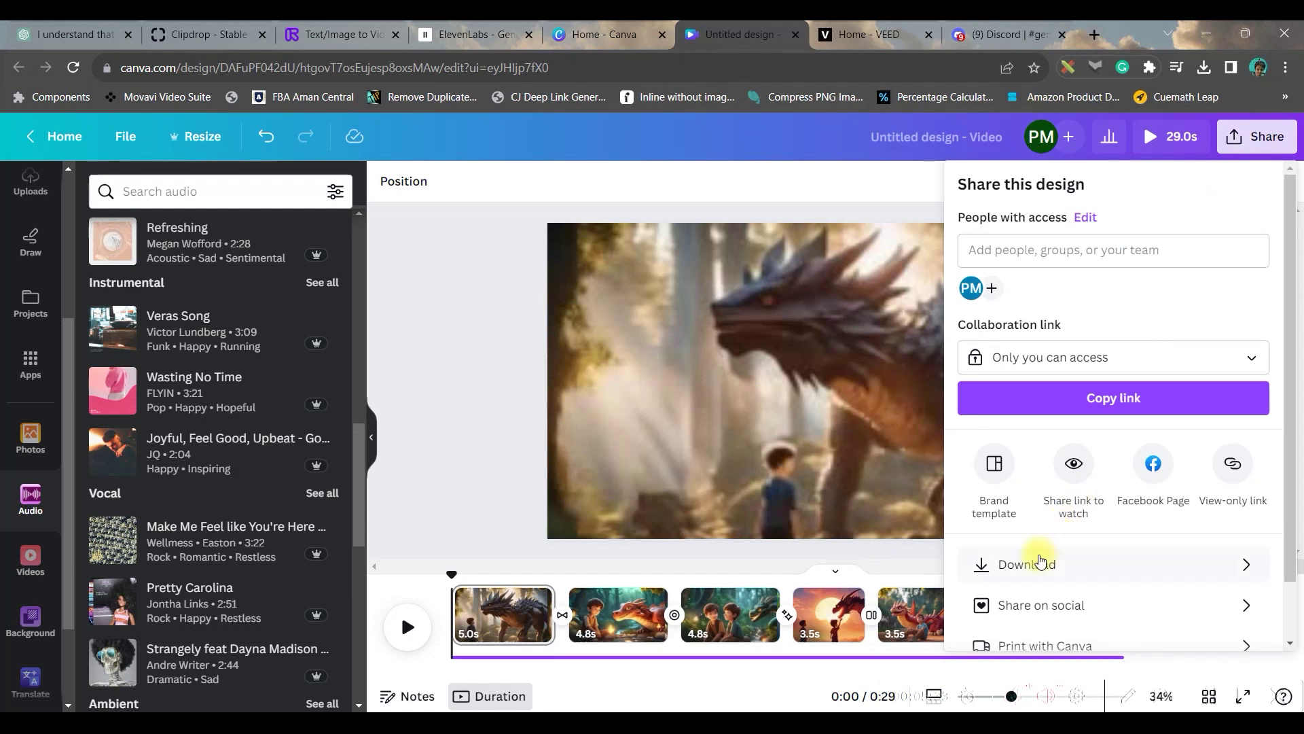
pyautogui.click(1039, 562)
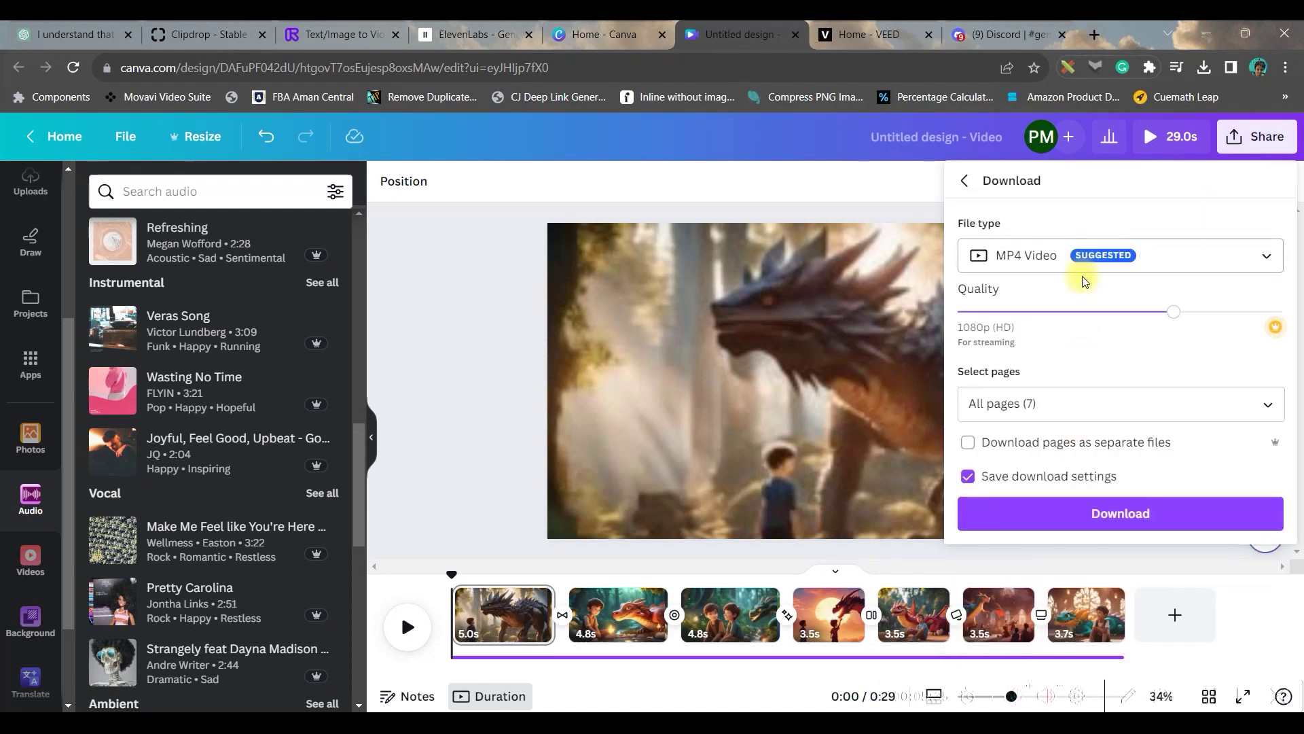
pyautogui.click(1269, 405)
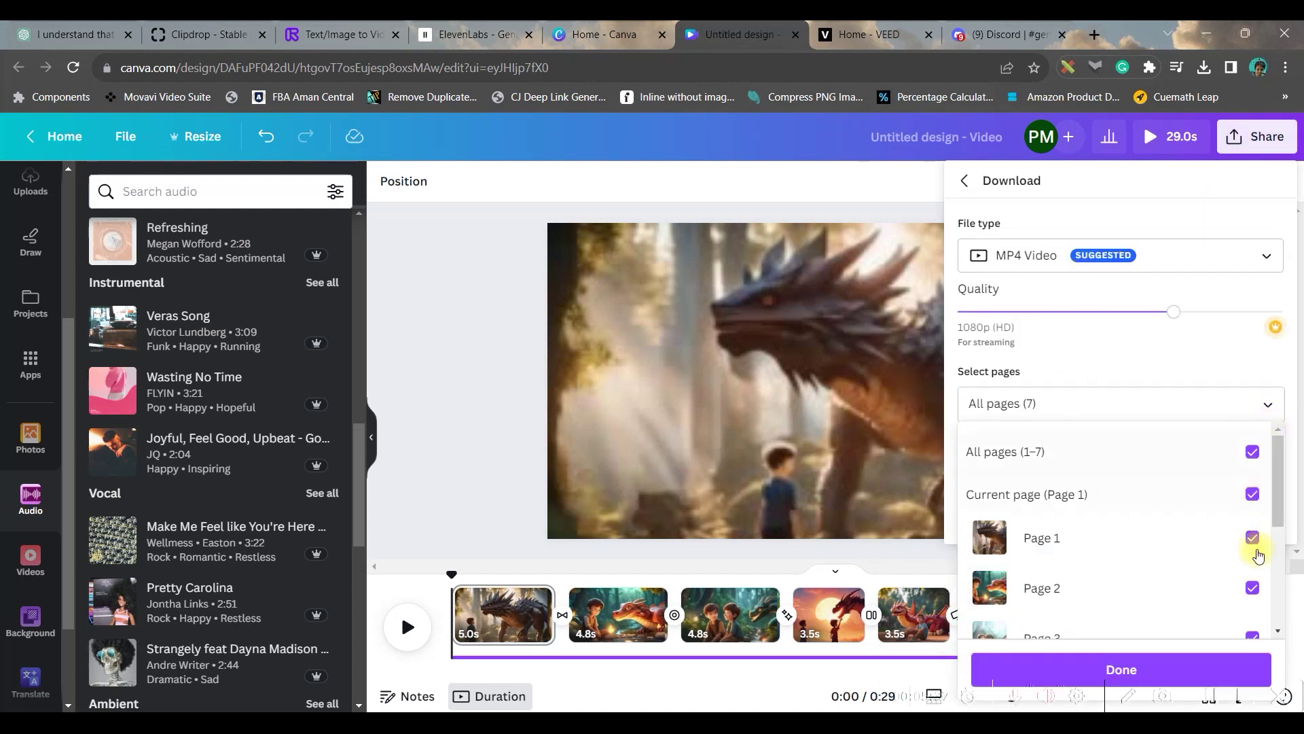
pyautogui.click(1199, 668)
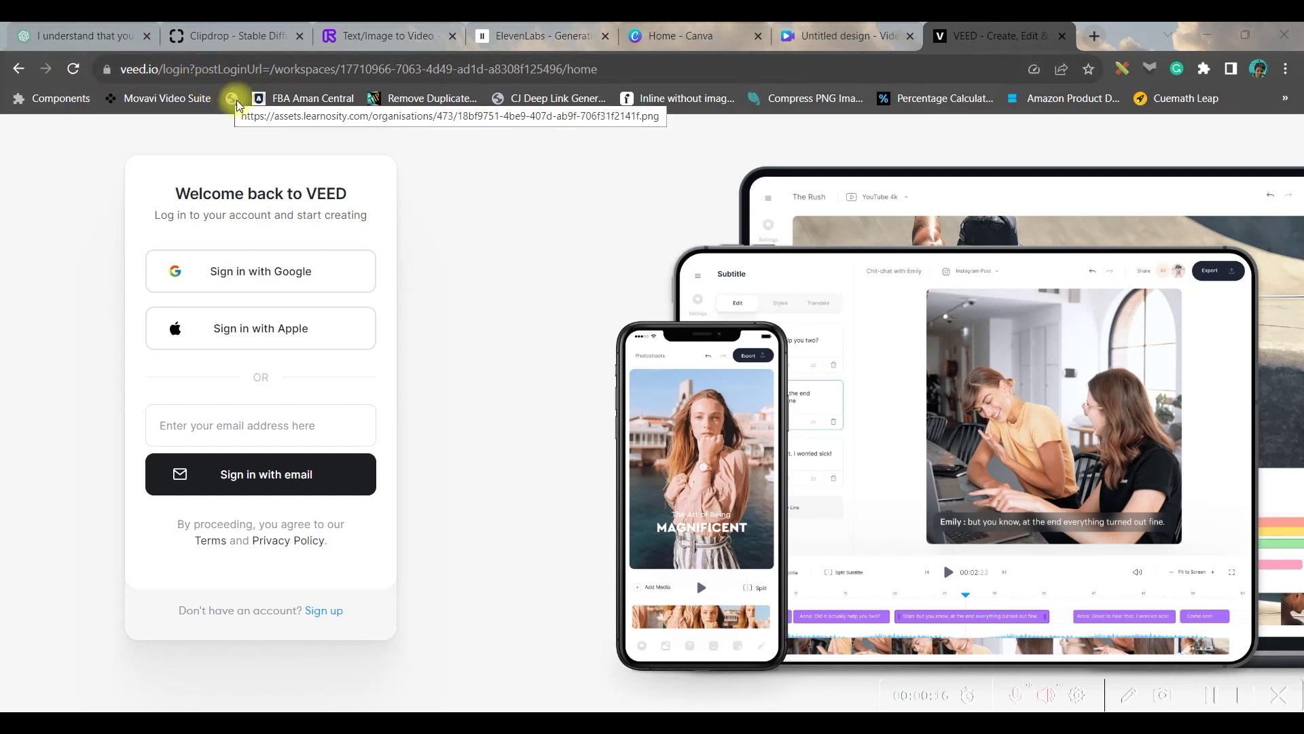
# Sign in to VEED with Google and upload the story video from the main cartoon project folder
pyautogui.click(248, 277)
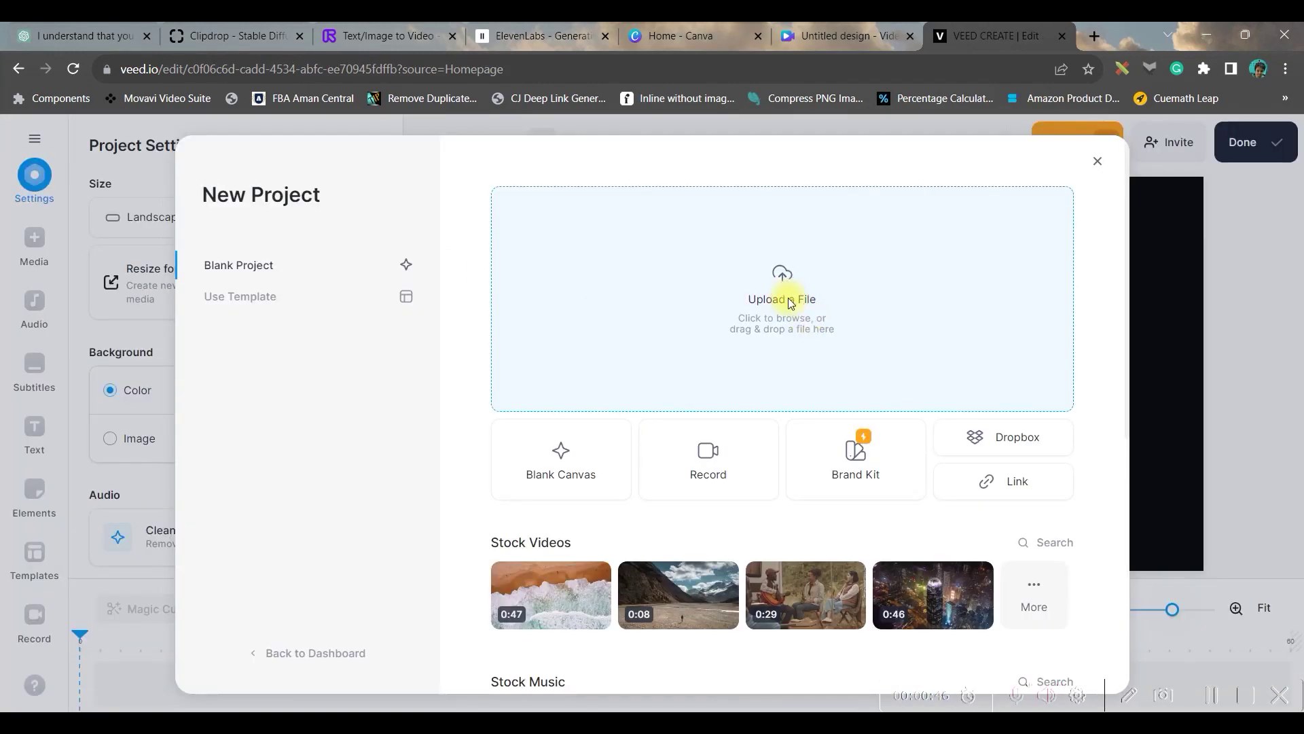
pyautogui.click(789, 299)
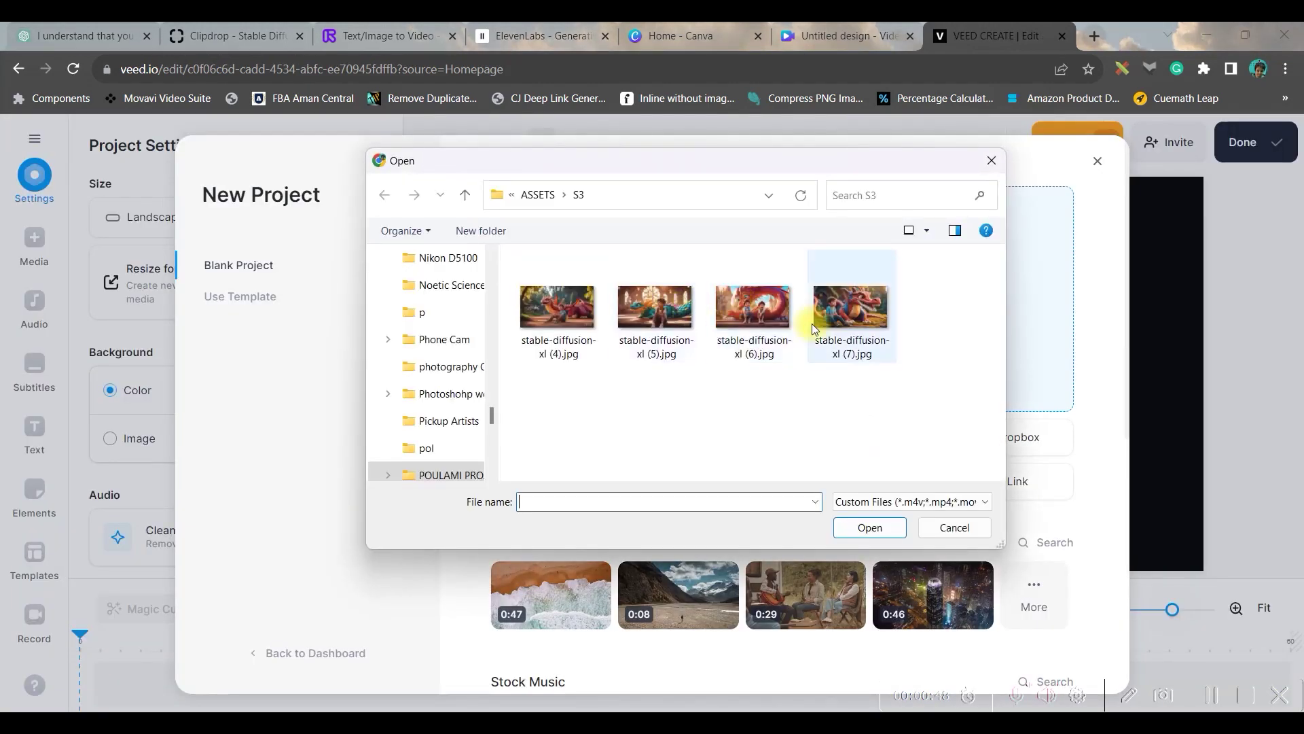
pyautogui.click(536, 194)
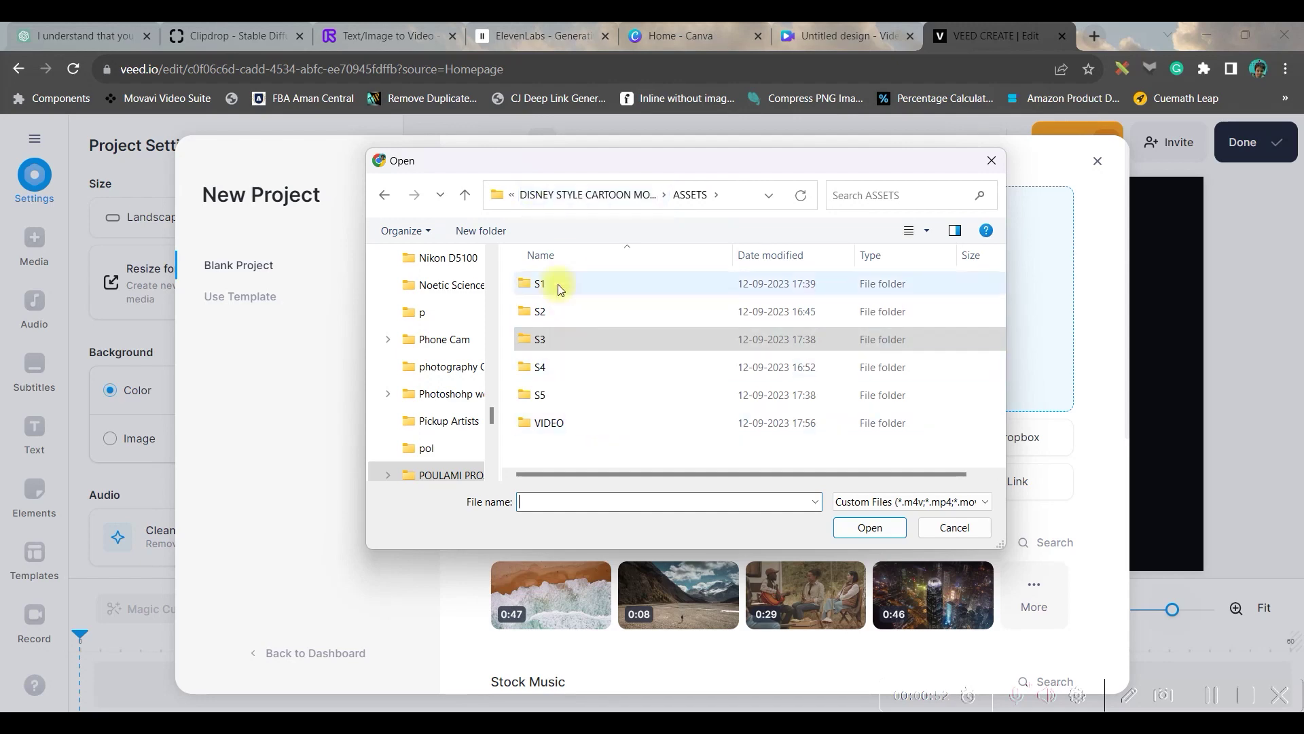
pyautogui.click(554, 195)
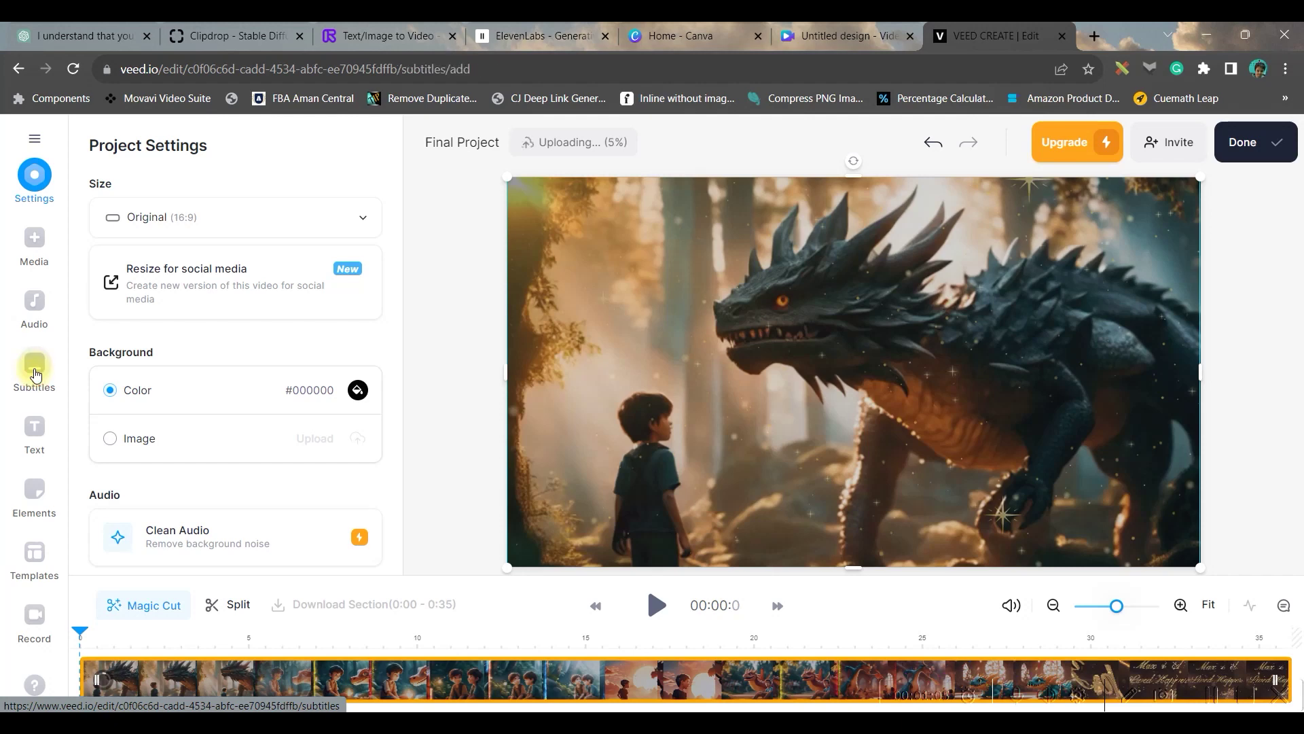
# Create AUTO subtitles with English set as the spoken language
pyautogui.click(35, 374)
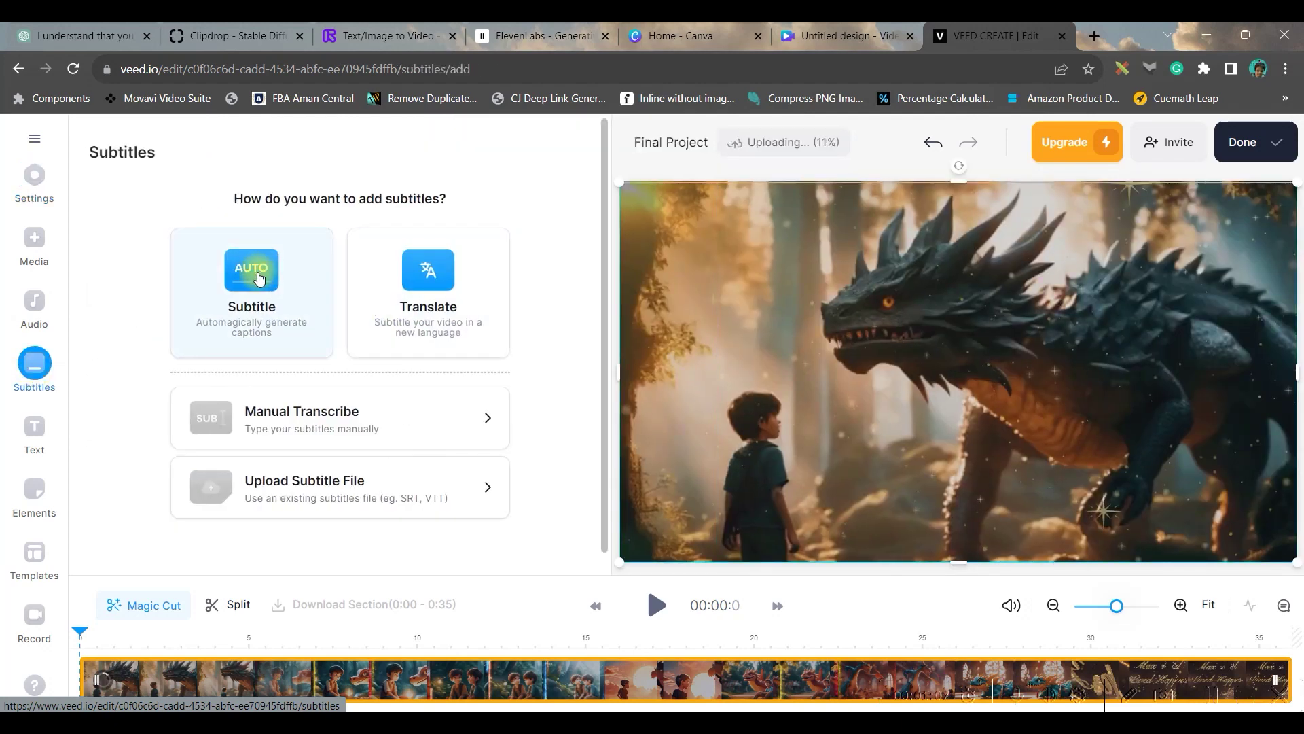
pyautogui.click(259, 278)
pyautogui.click(411, 259)
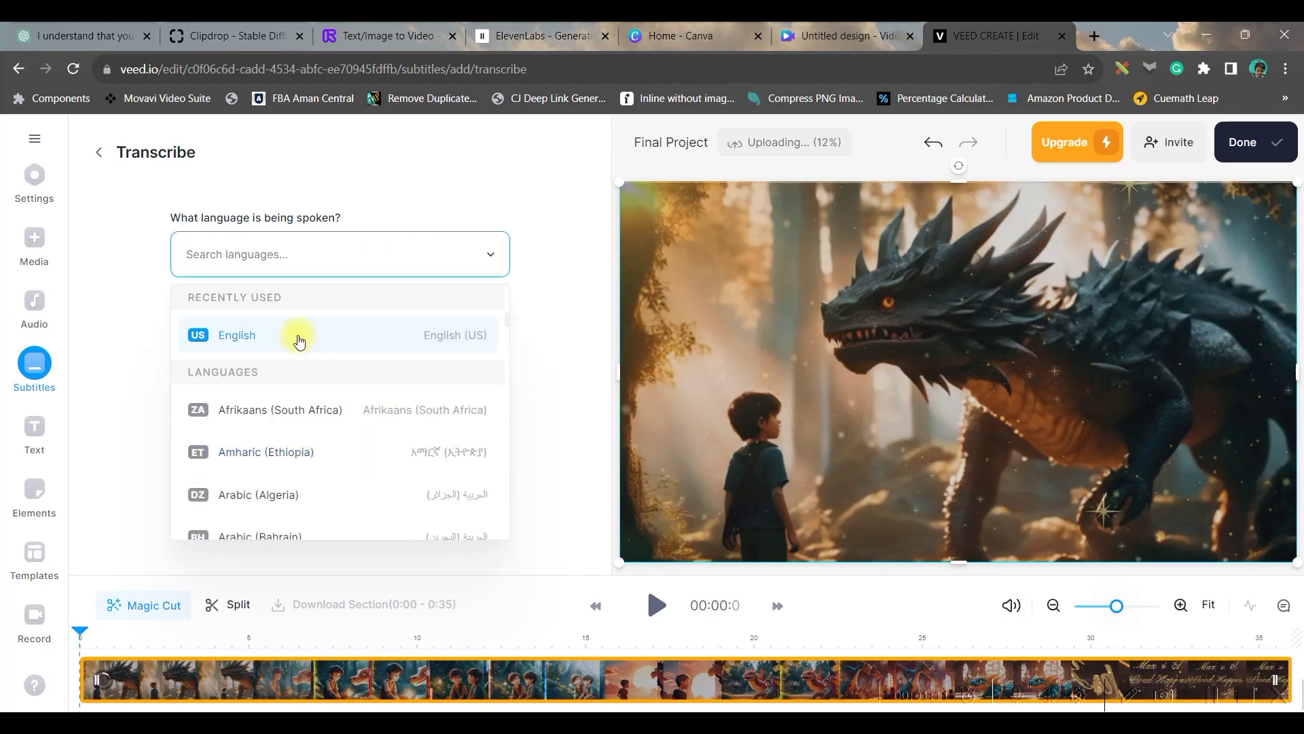
pyautogui.click(299, 341)
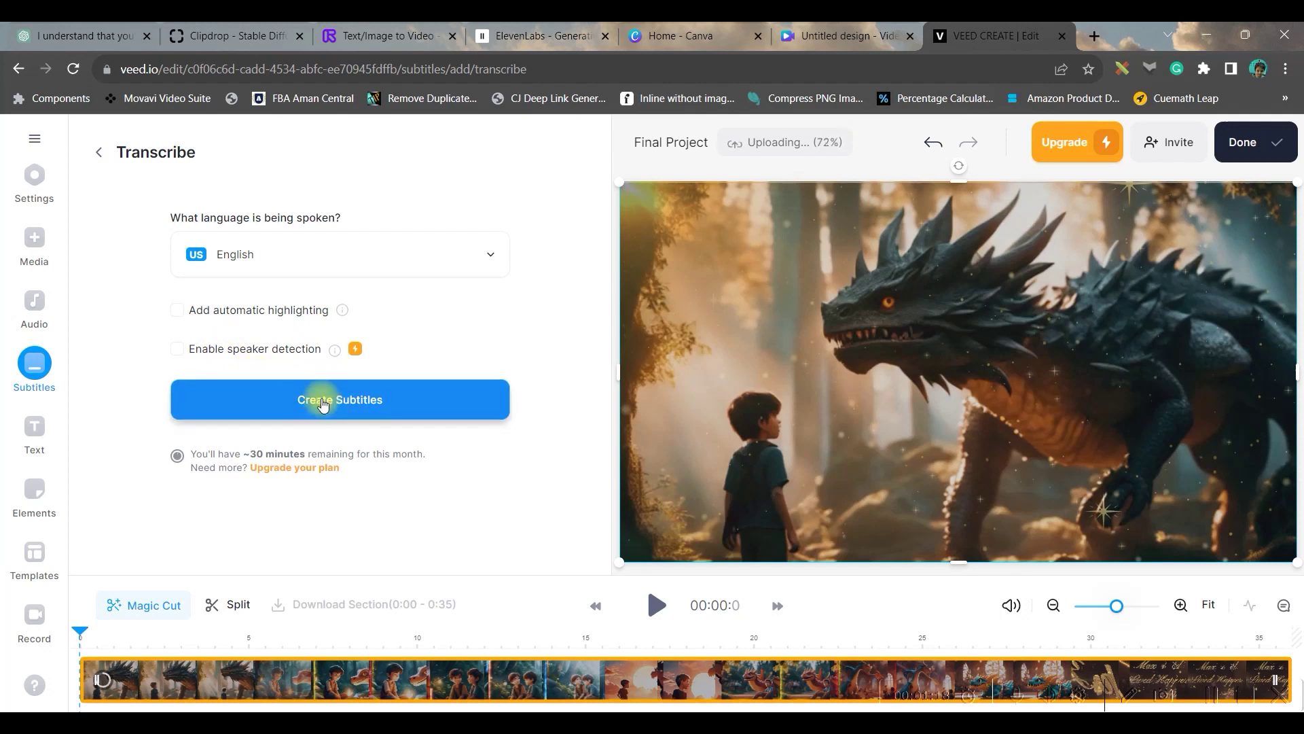
pyautogui.click(322, 404)
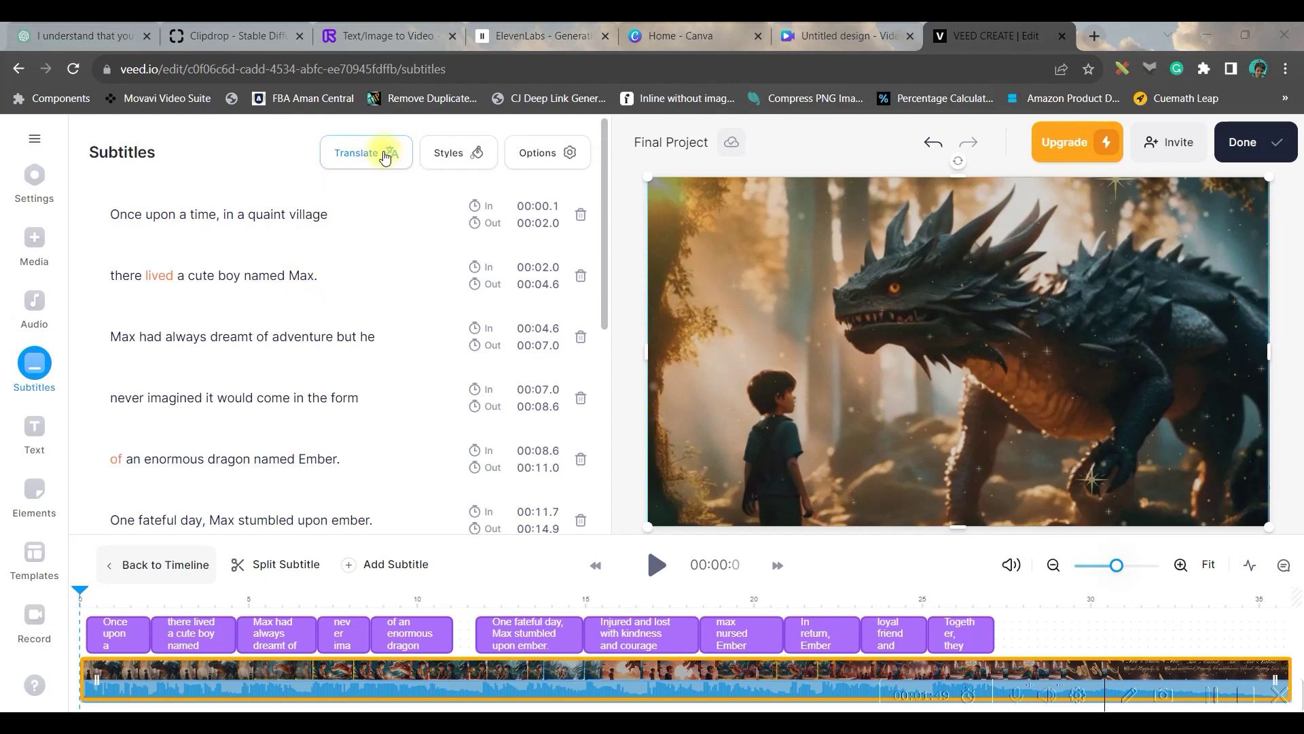
# Apply the Karaoke preset style to the subtitles
pyautogui.click(389, 157)
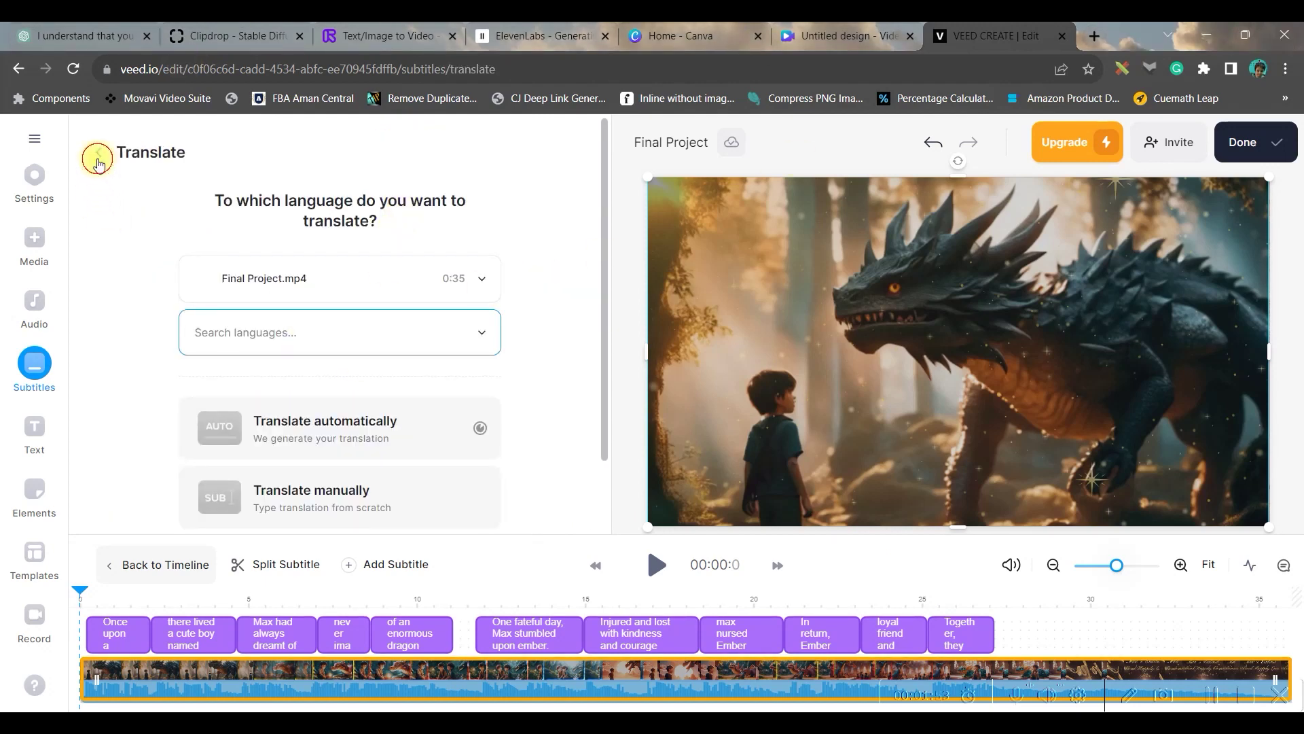
pyautogui.click(100, 157)
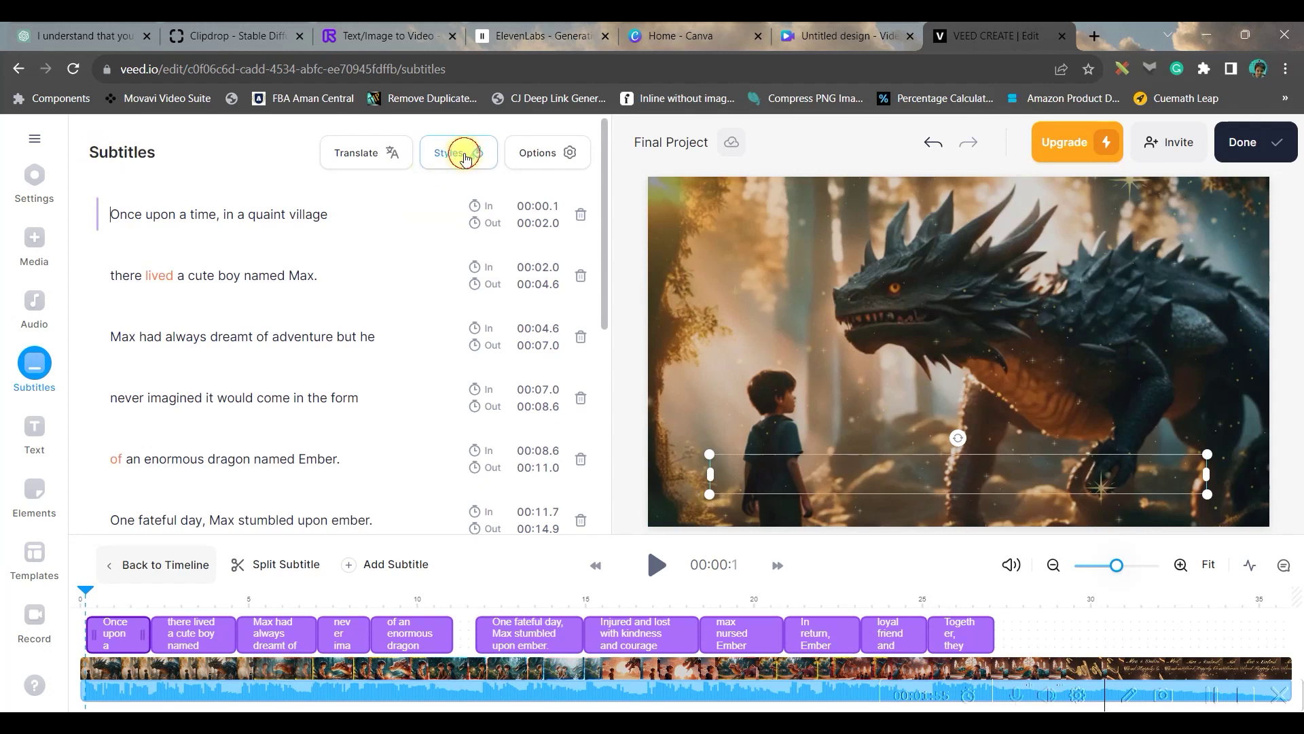
pyautogui.click(466, 159)
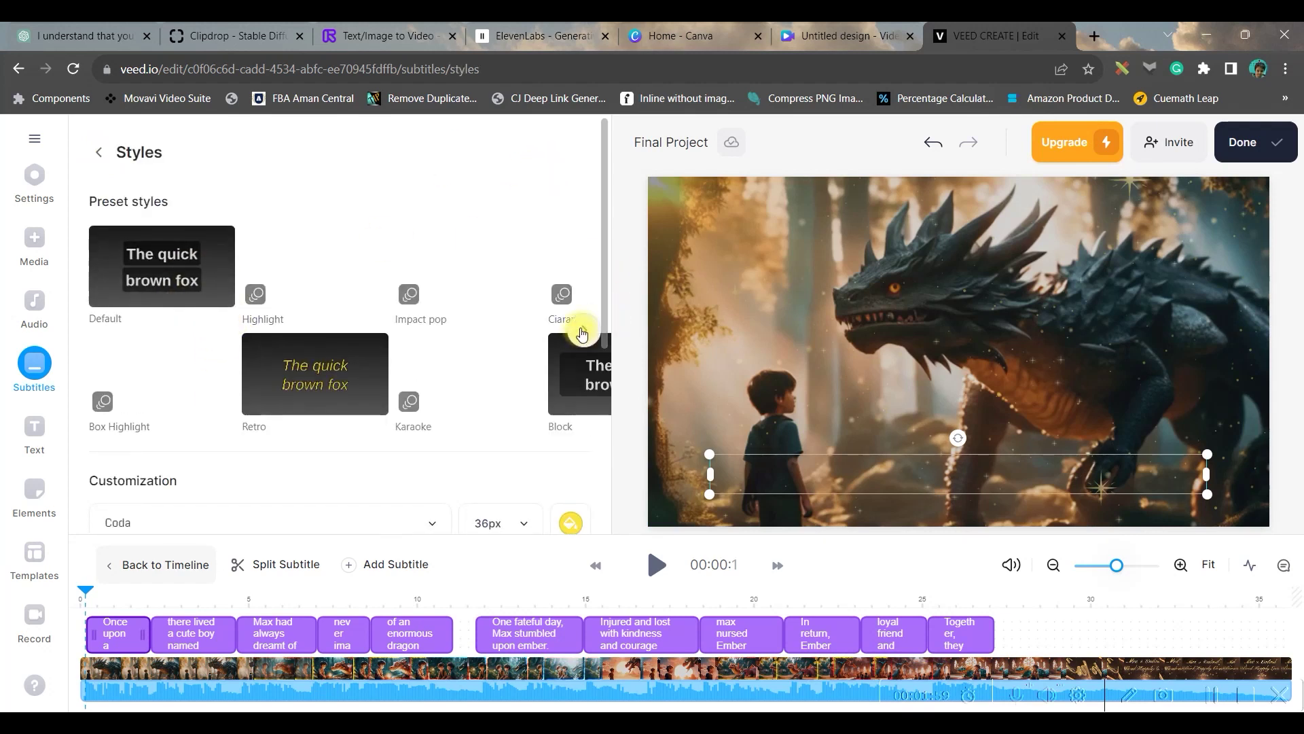
pyautogui.click(583, 332)
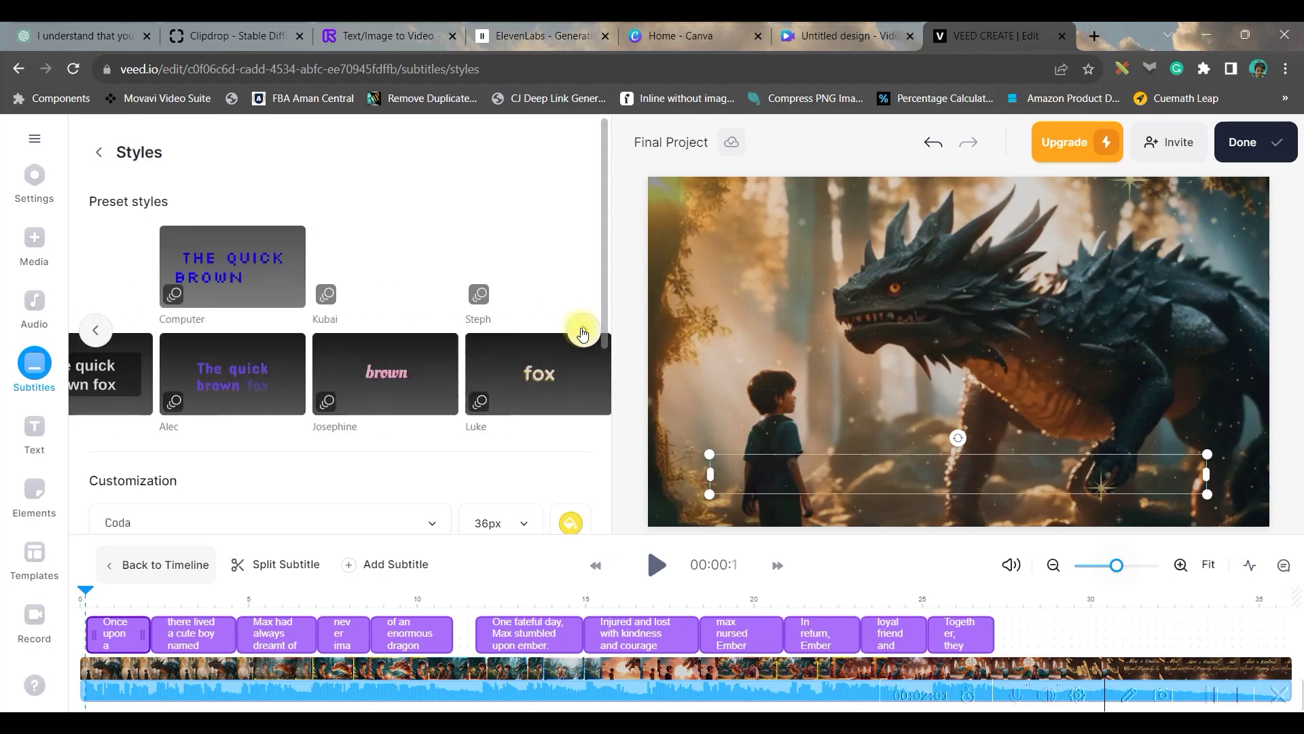
pyautogui.click(309, 407)
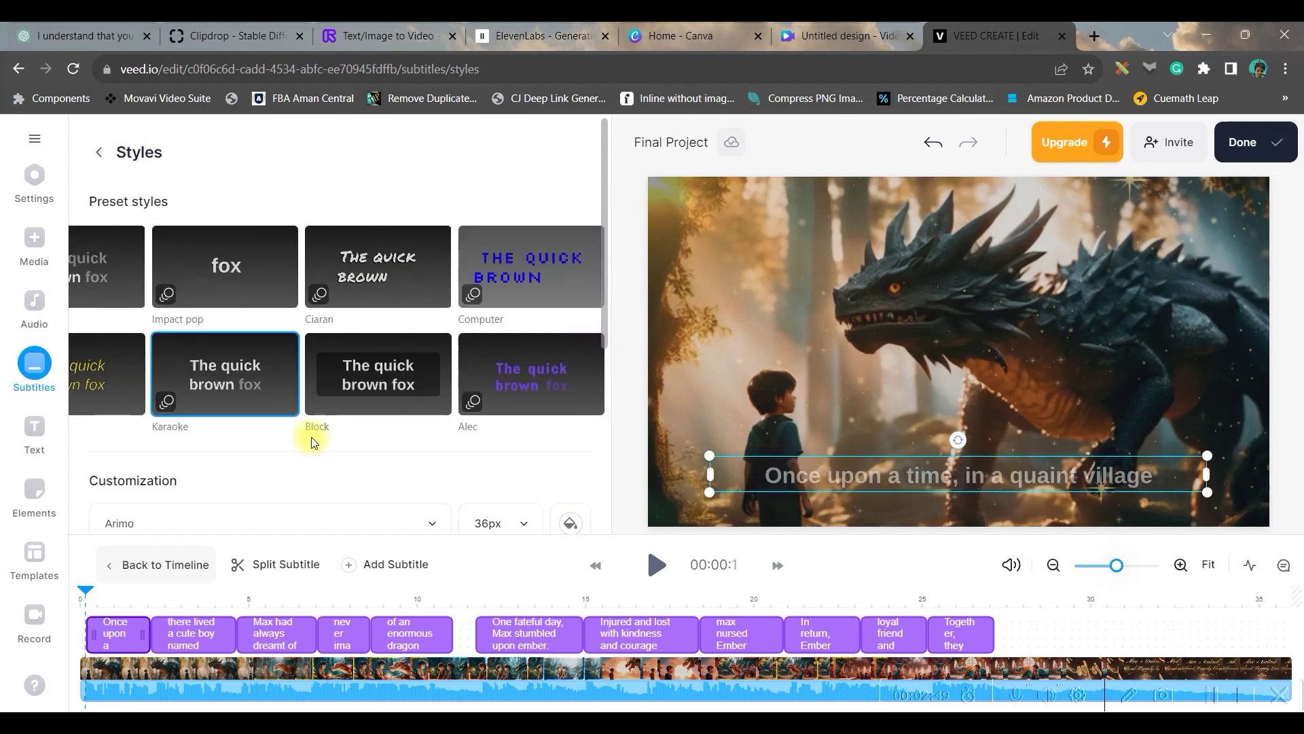
pyautogui.scroll(-4, 424, 438)
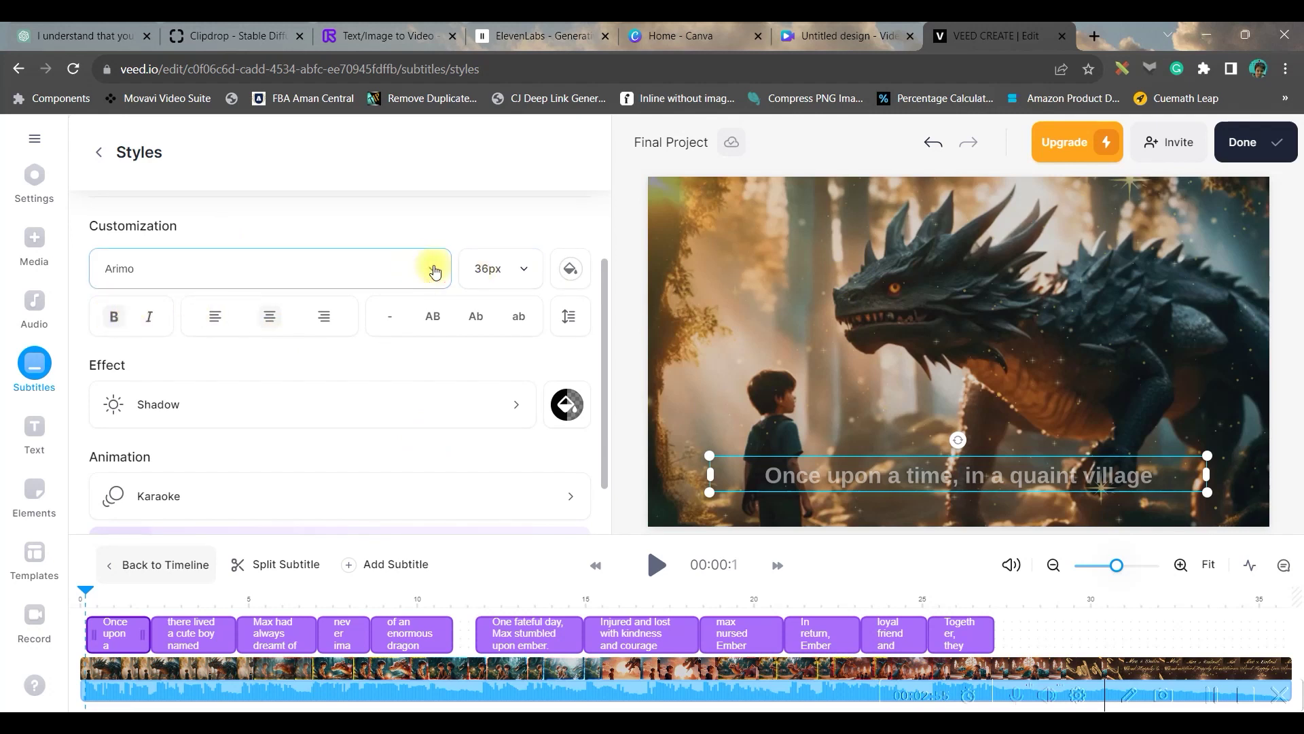
# Change the subtitle font to Roboto
pyautogui.click(434, 271)
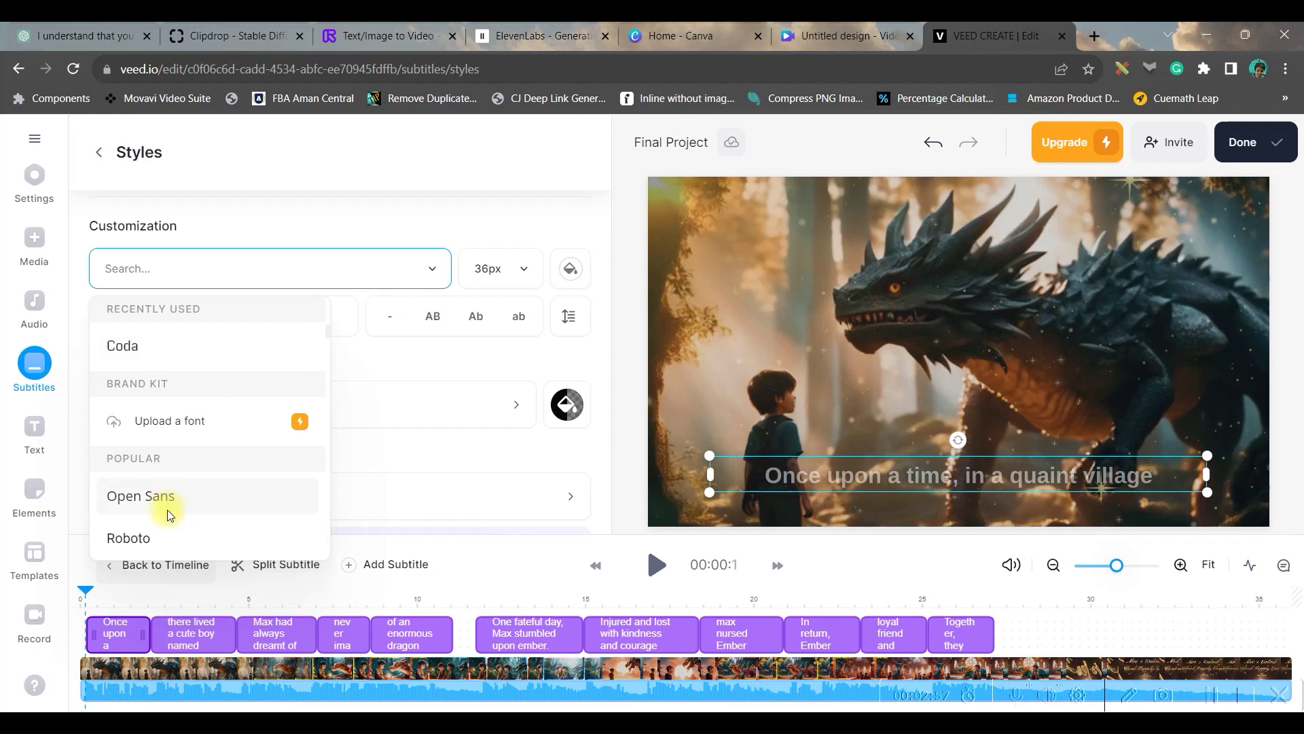
pyautogui.click(136, 538)
pyautogui.click(529, 270)
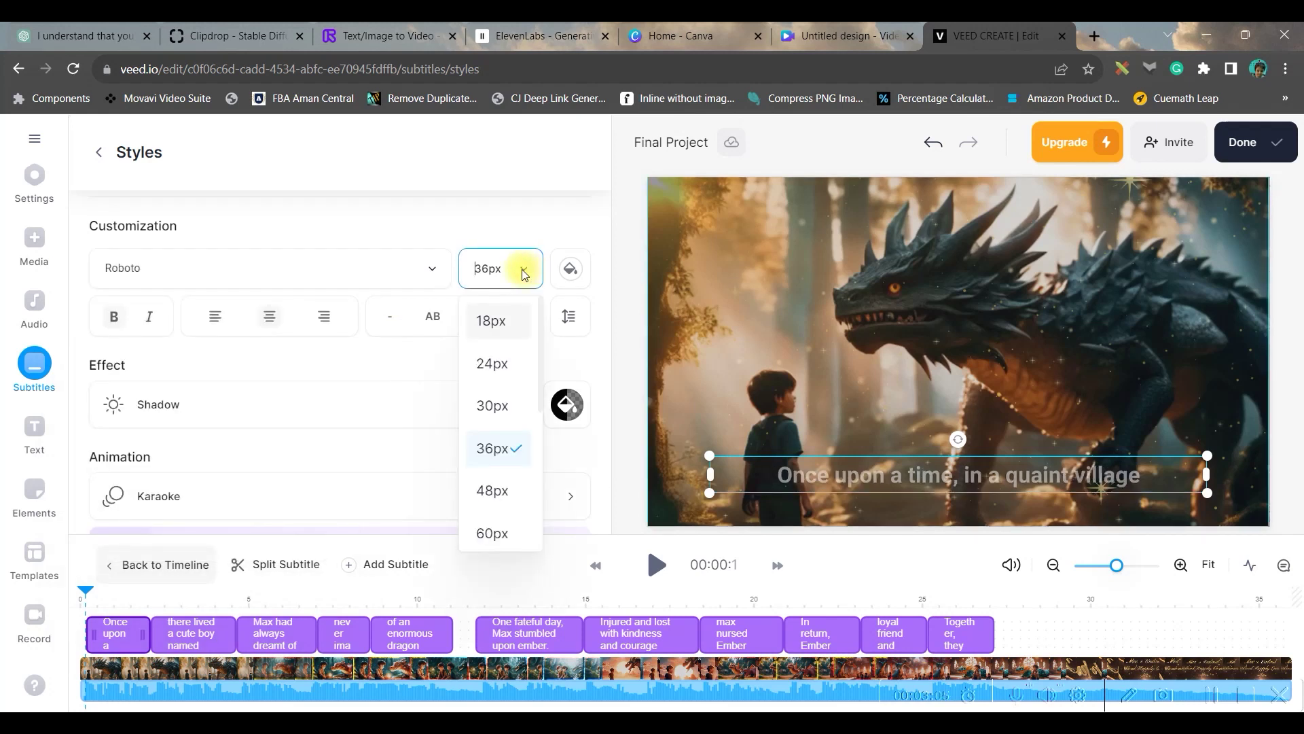
pyautogui.click(570, 270)
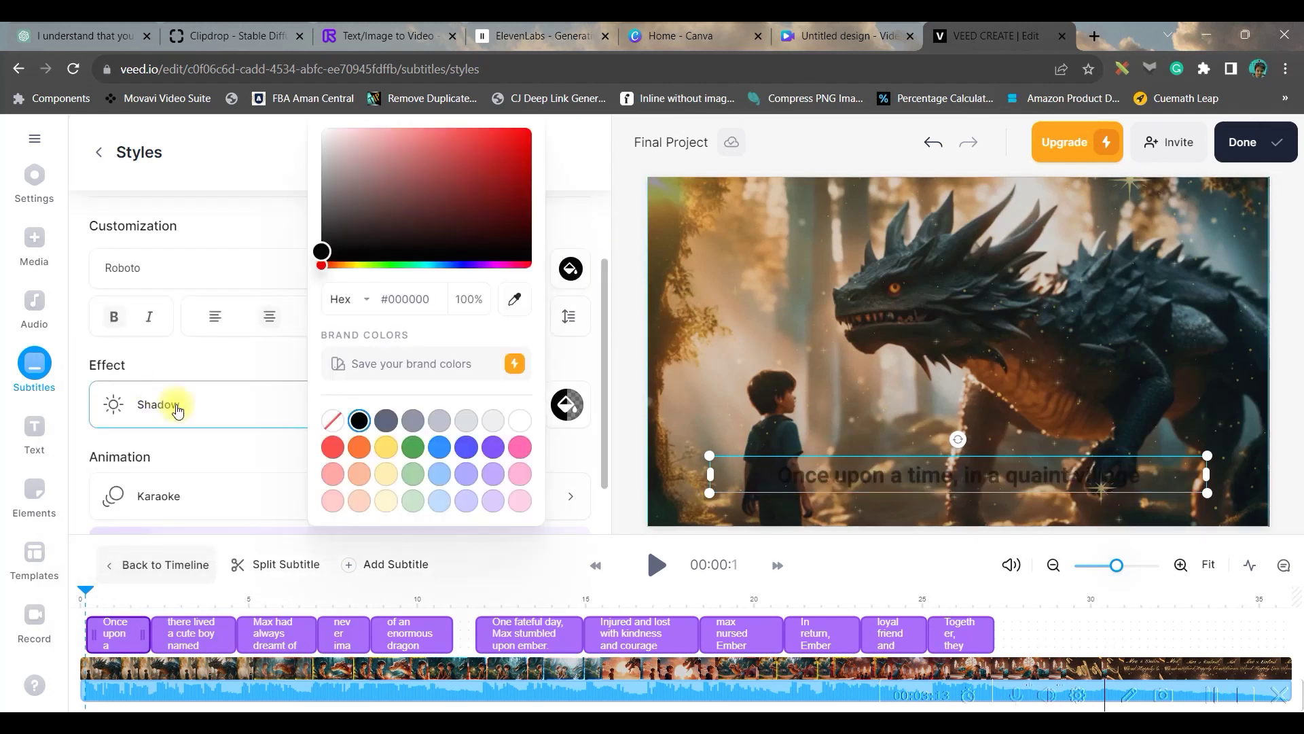
# Give the subtitles a yellow #eaff00 block background at 100% and Box Highlight animation
pyautogui.click(229, 400)
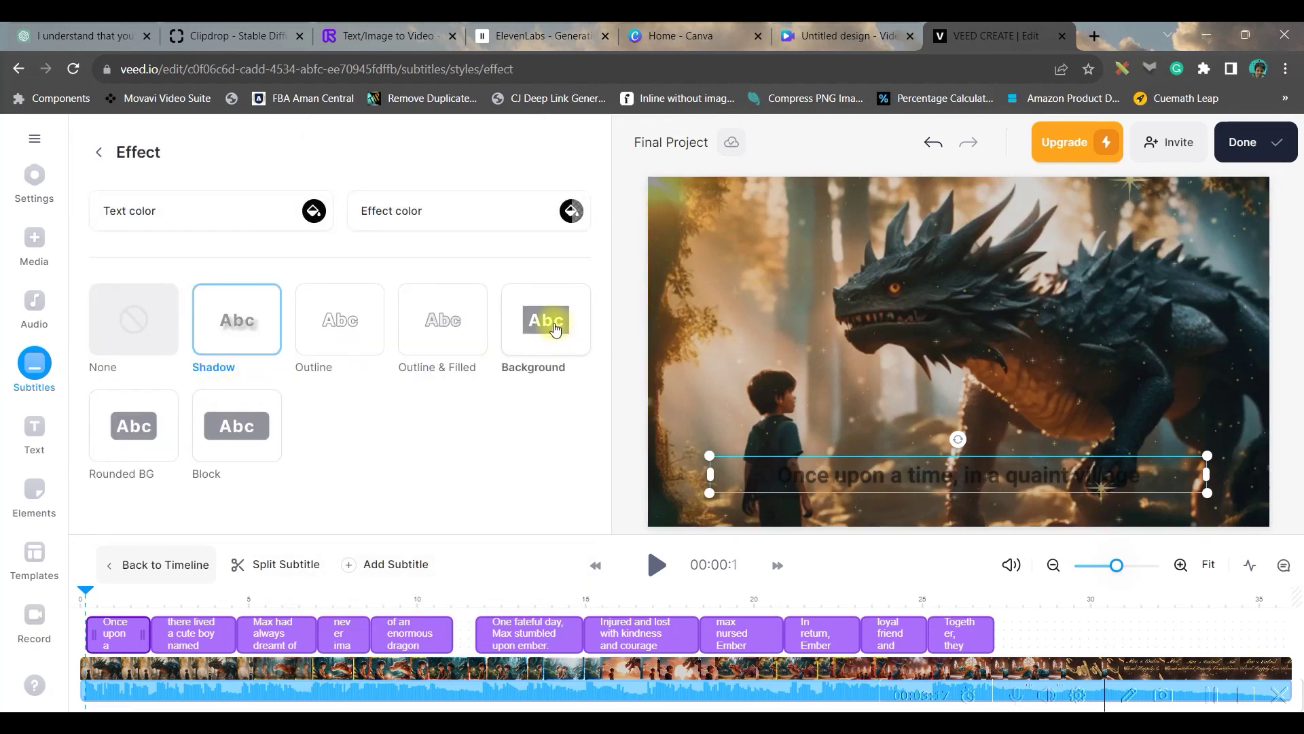
pyautogui.click(237, 426)
pyautogui.click(571, 210)
pyautogui.click(466, 299)
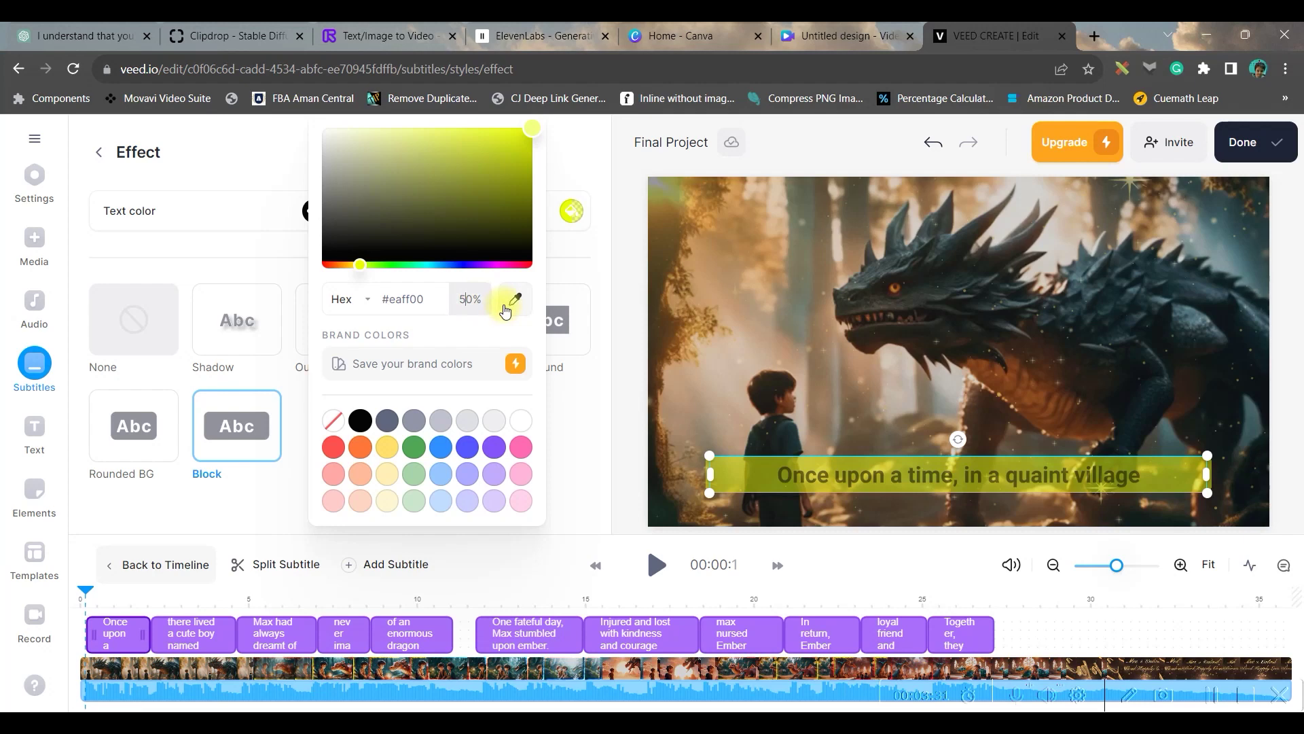
pyautogui.write('100')
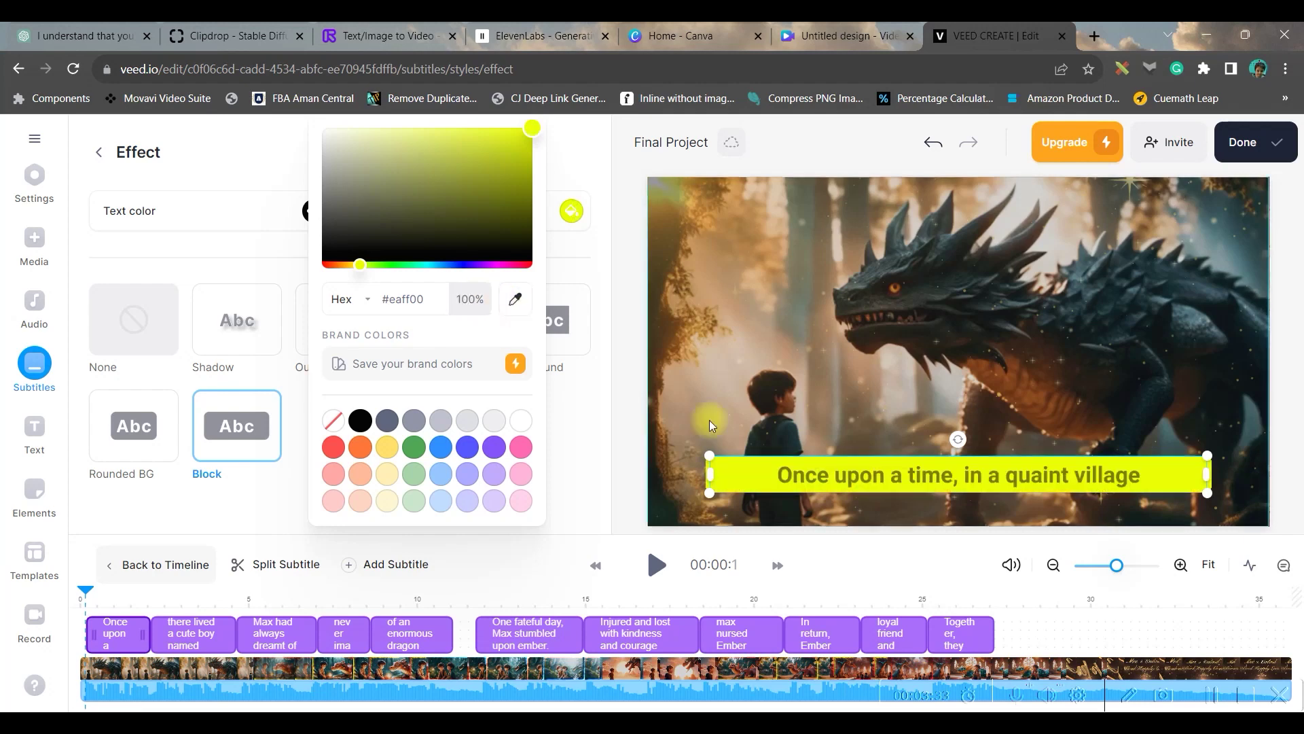
pyautogui.click(163, 414)
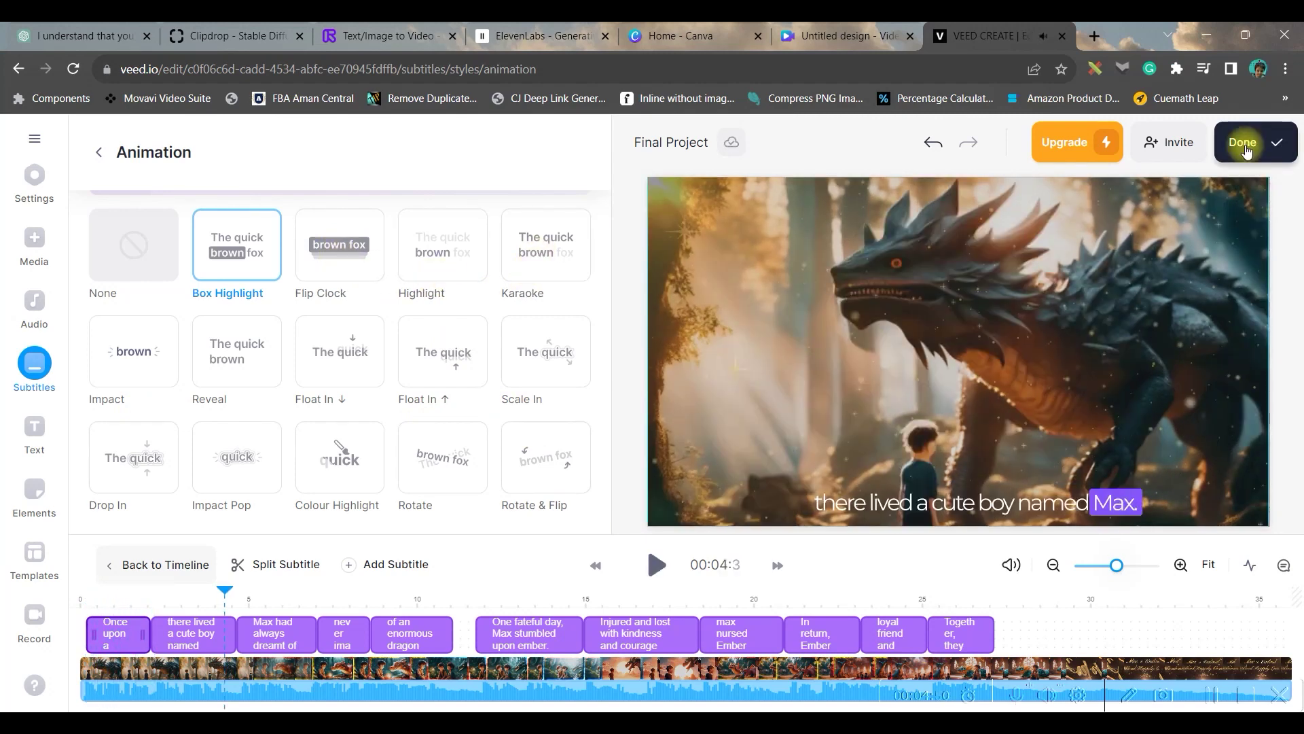
# Export the subtitled video and download it as a free MP4
pyautogui.click(1247, 151)
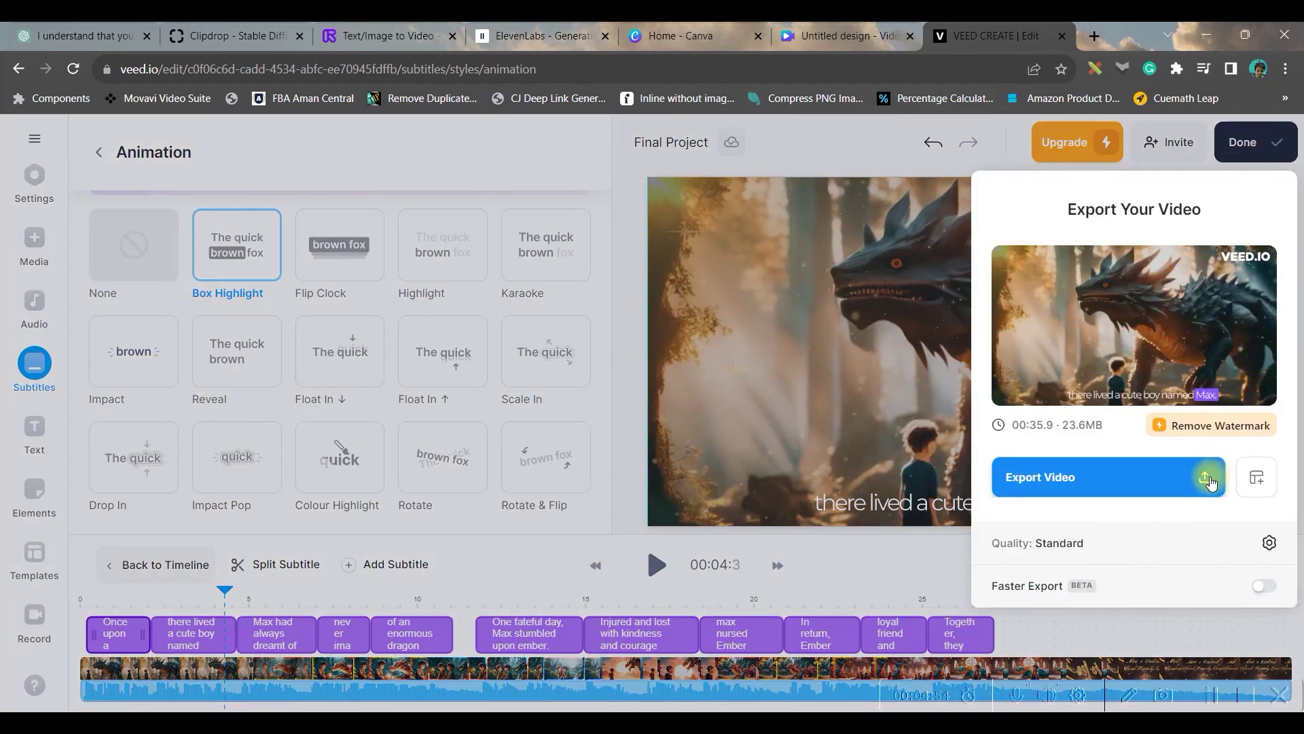
pyautogui.click(1208, 481)
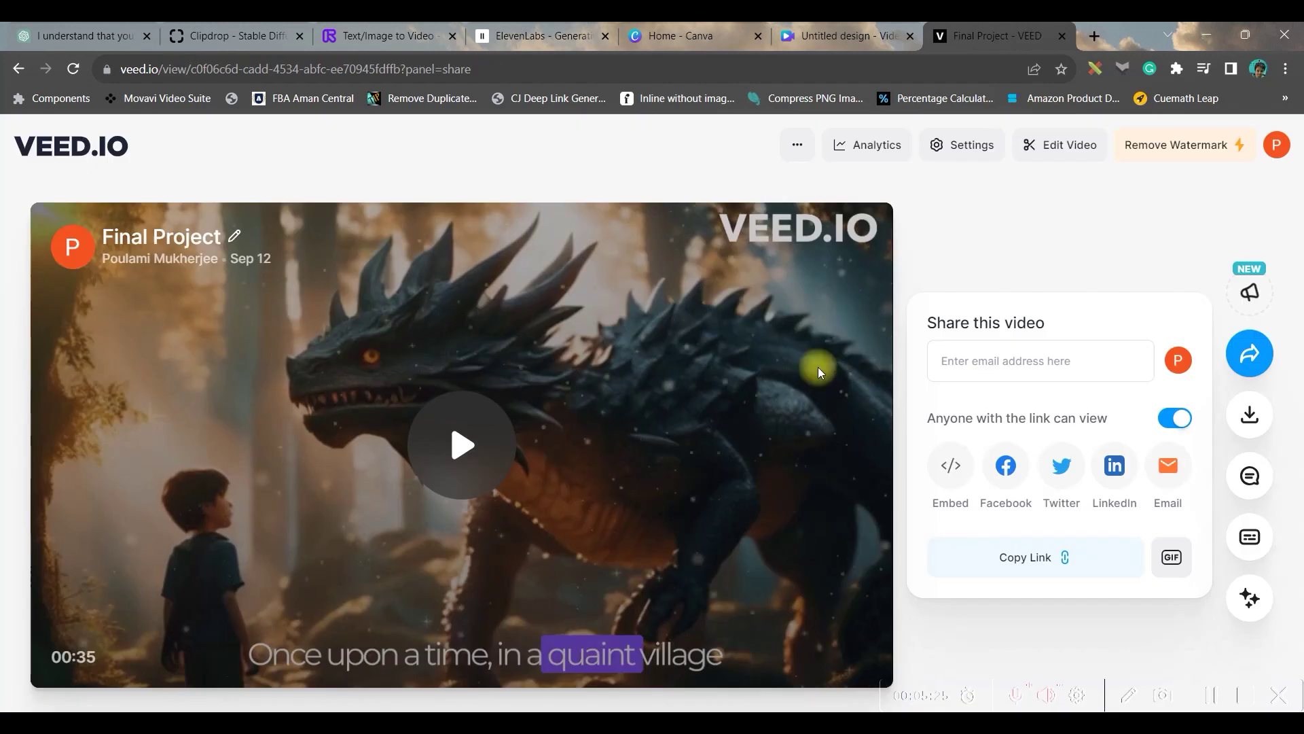
pyautogui.click(1251, 420)
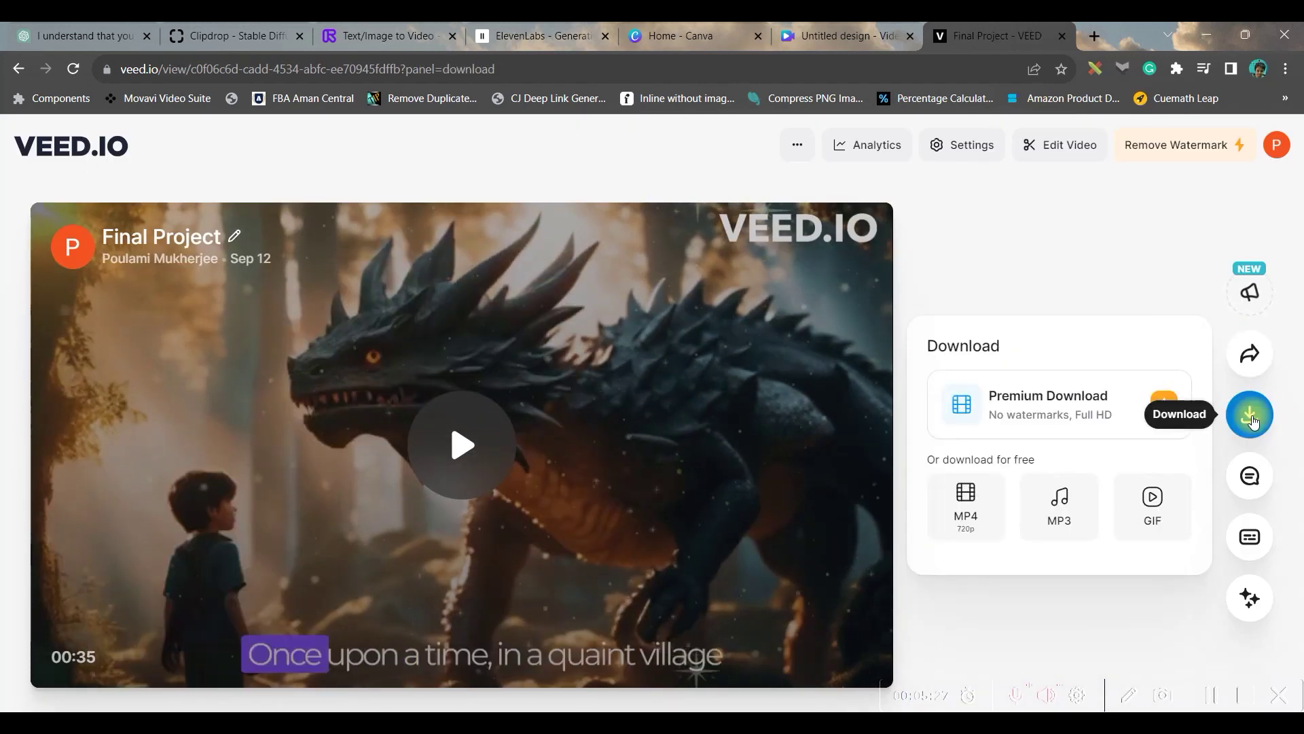
pyautogui.click(976, 518)
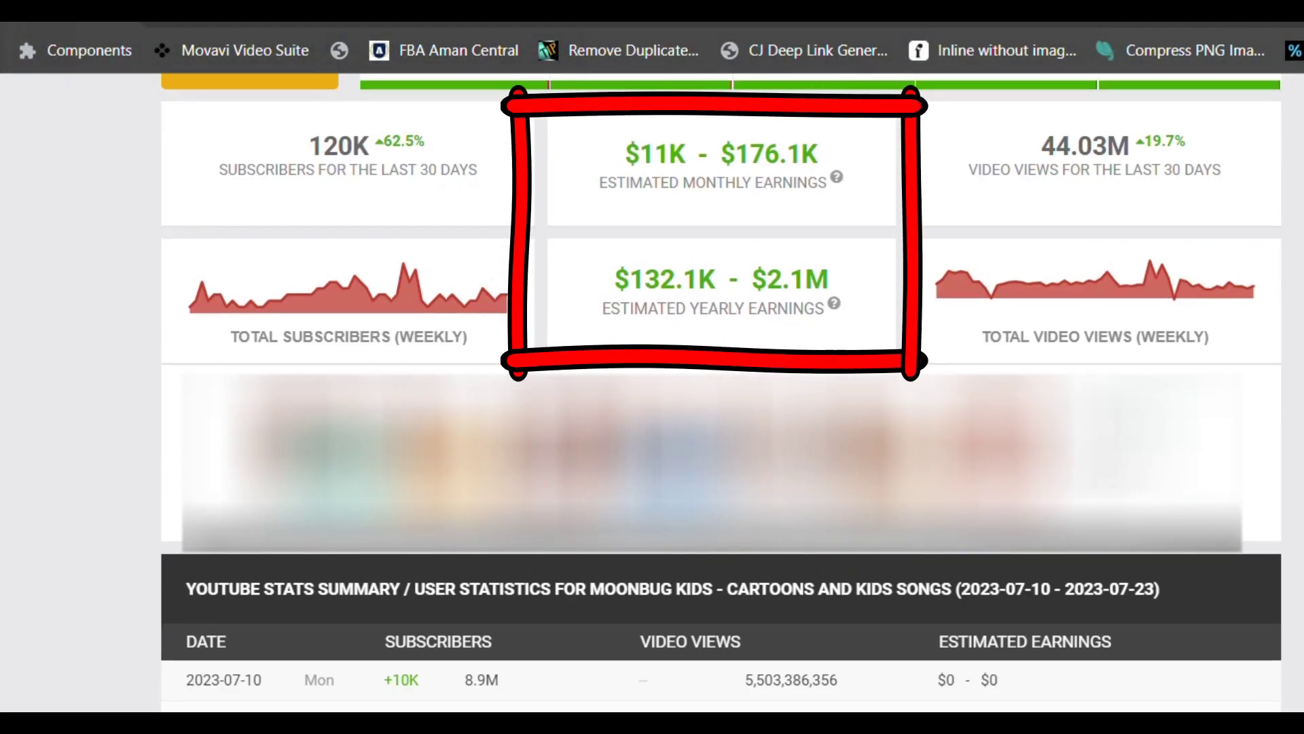
pyautogui.scroll(3, 721, 394)
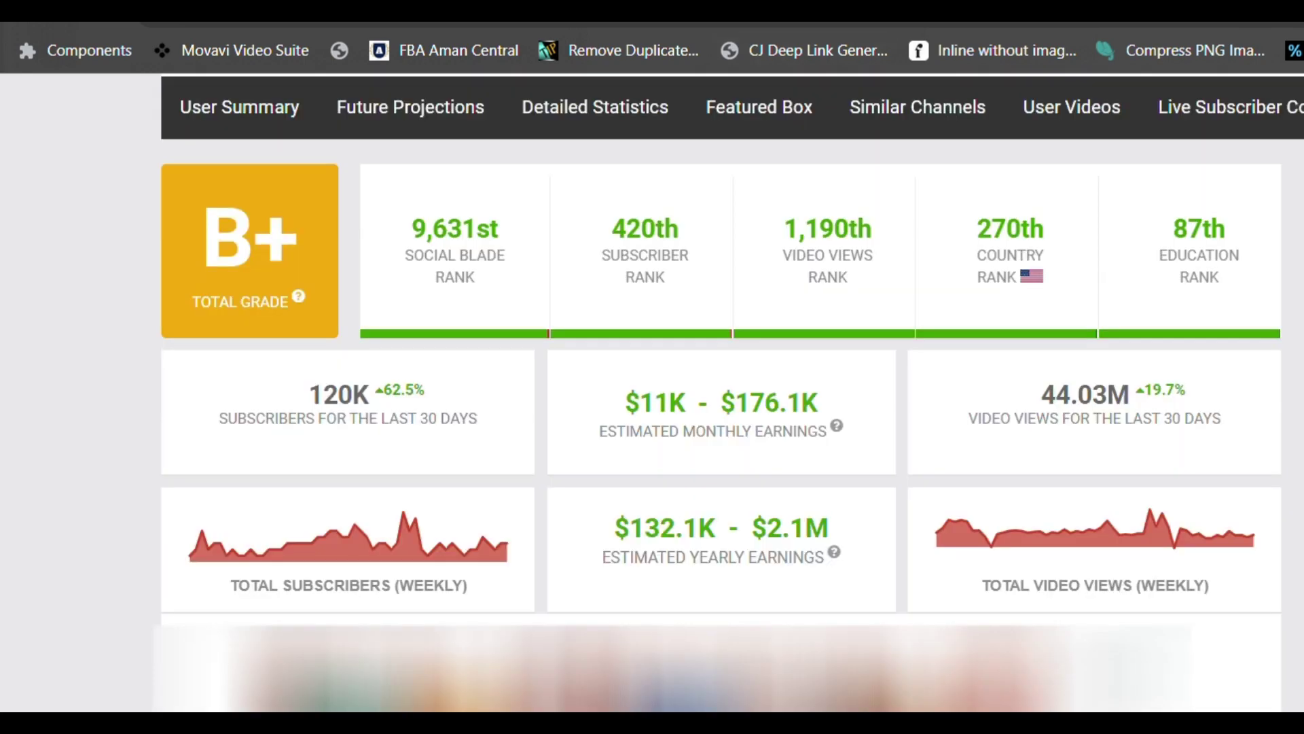